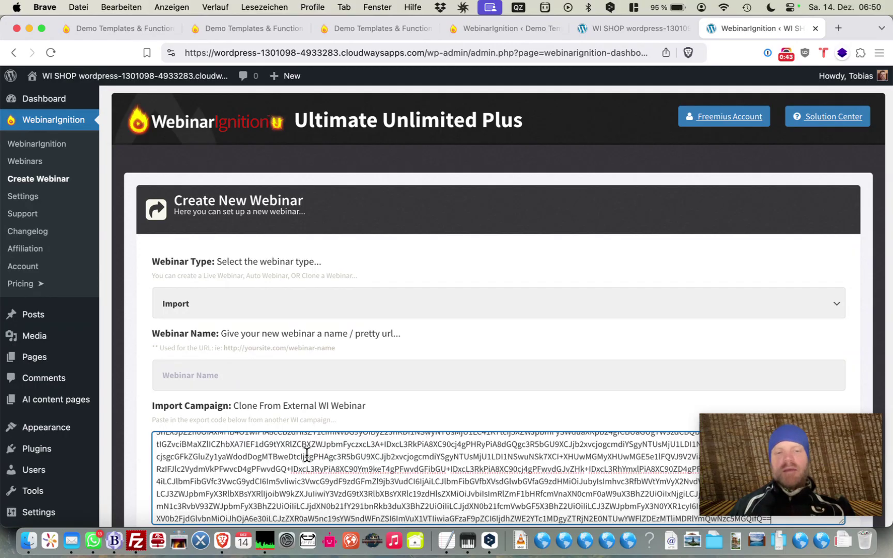
- Name the imported webinar "New registration page"
{"action": "left_click", "coordinate": [321, 422]}
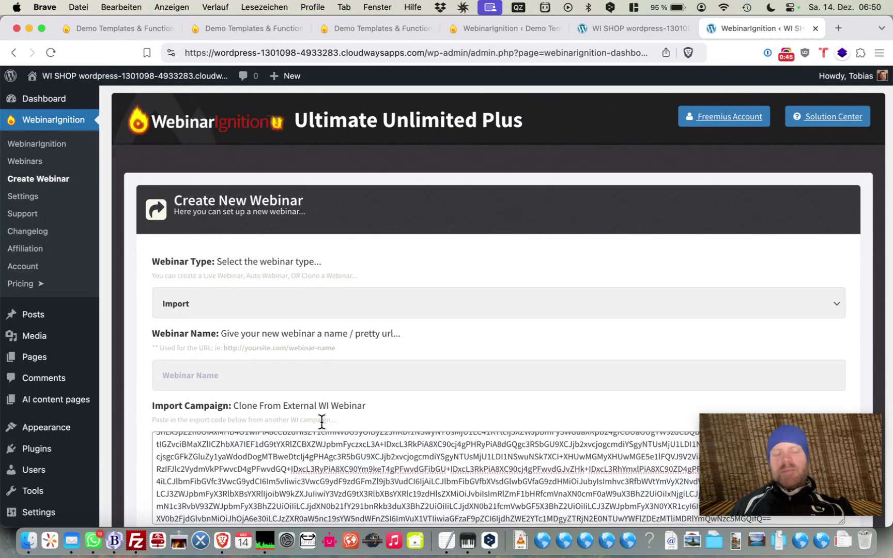
{"action": "scroll", "coordinate": [311, 477], "scroll_direction": "up", "scroll_amount": 15}
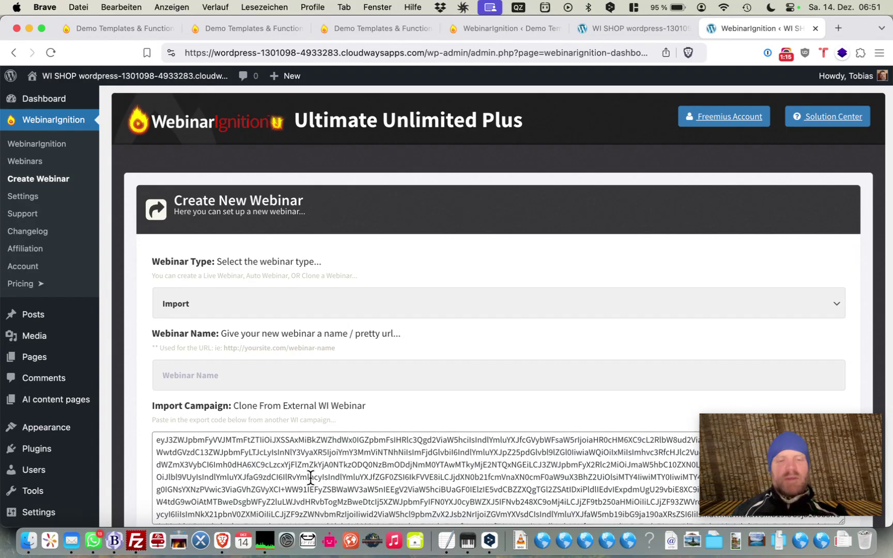
{"action": "scroll", "coordinate": [310, 478], "scroll_direction": "up", "scroll_amount": 2}
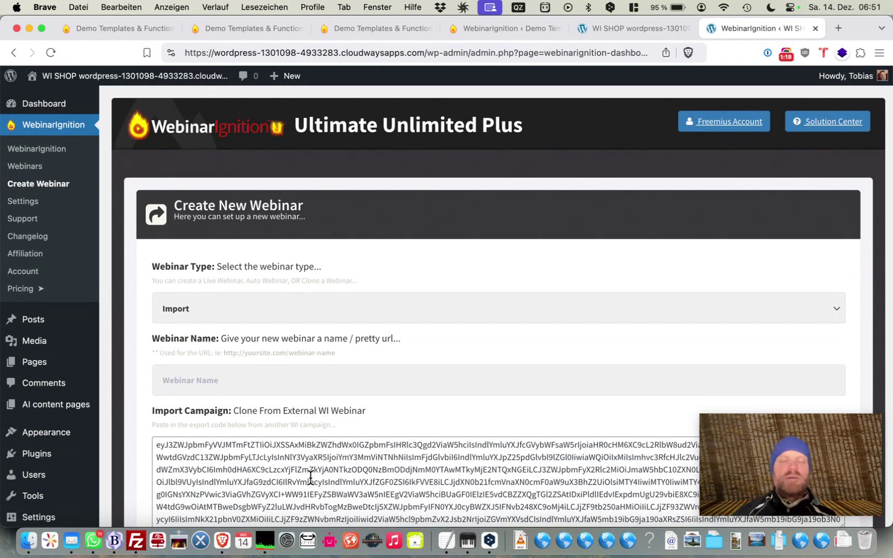
{"action": "left_click", "coordinate": [225, 387]}
{"action": "type", "text": "Nee"}
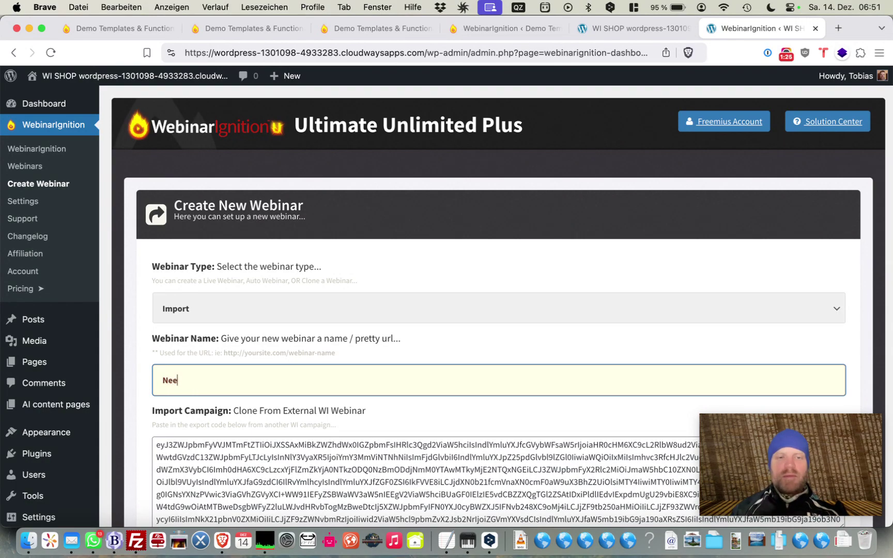
{"action": "key", "text": "BackSpace"}
{"action": "type", "text": "w registration page"}
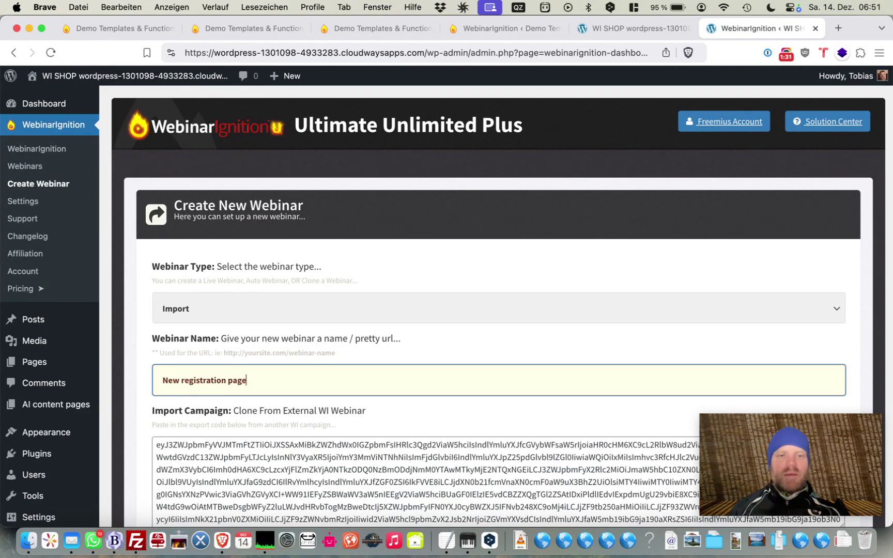
{"action": "left_click", "coordinate": [371, 416]}
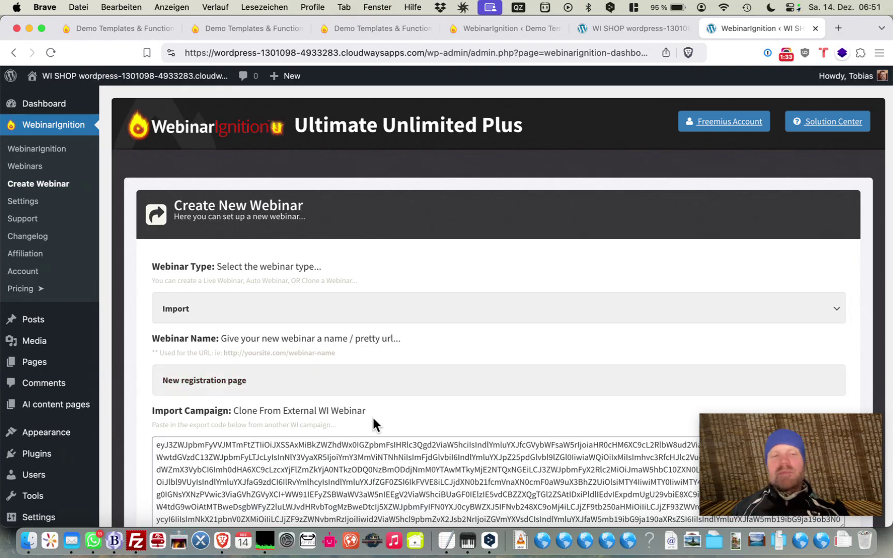
- Create the webinar from the pasted campaign export code
{"action": "scroll", "coordinate": [372, 416], "scroll_direction": "down", "scroll_amount": 5}
{"action": "scroll", "coordinate": [373, 418], "scroll_direction": "up", "scroll_amount": 5}
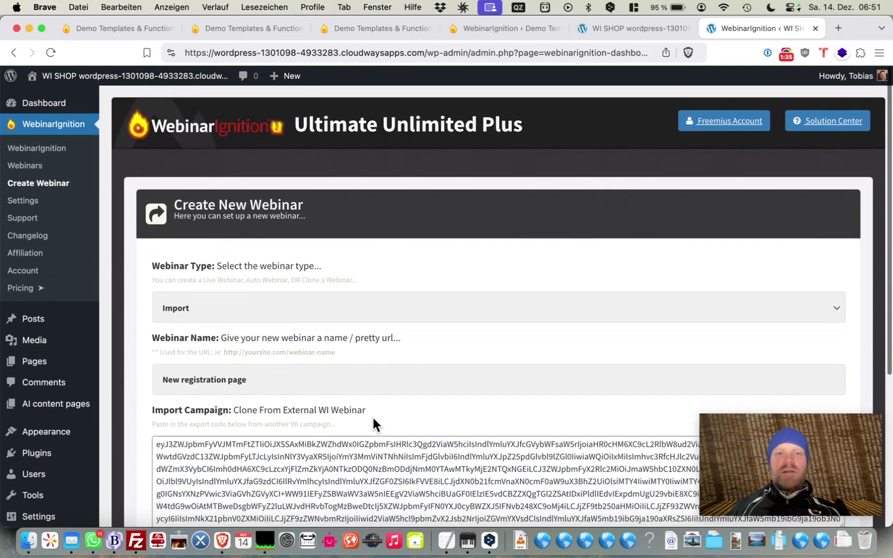
{"action": "scroll", "coordinate": [373, 418], "scroll_direction": "down", "scroll_amount": 7}
{"action": "left_click", "coordinate": [301, 448]}
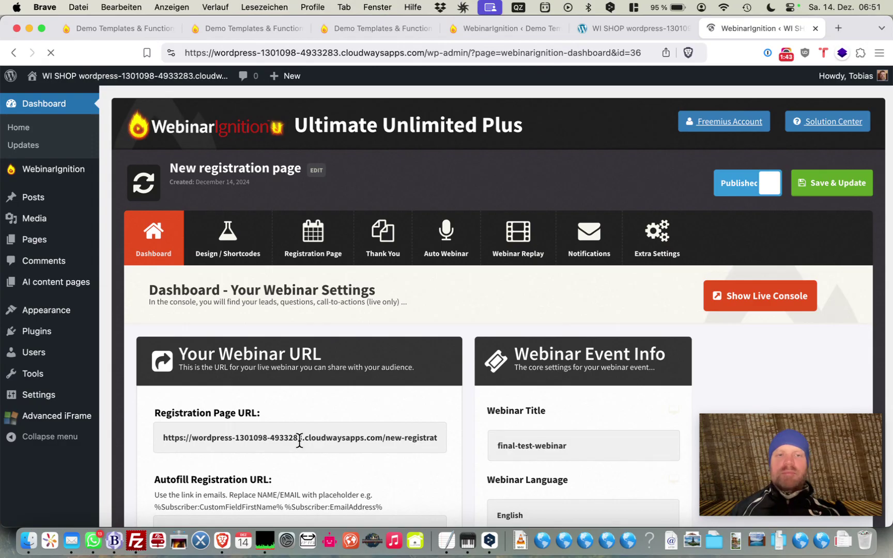
- Preview the webinar's default registration page, view it in the page editor, and return to the webinar dashboard
{"action": "scroll", "coordinate": [300, 441], "scroll_direction": "down", "scroll_amount": 10}
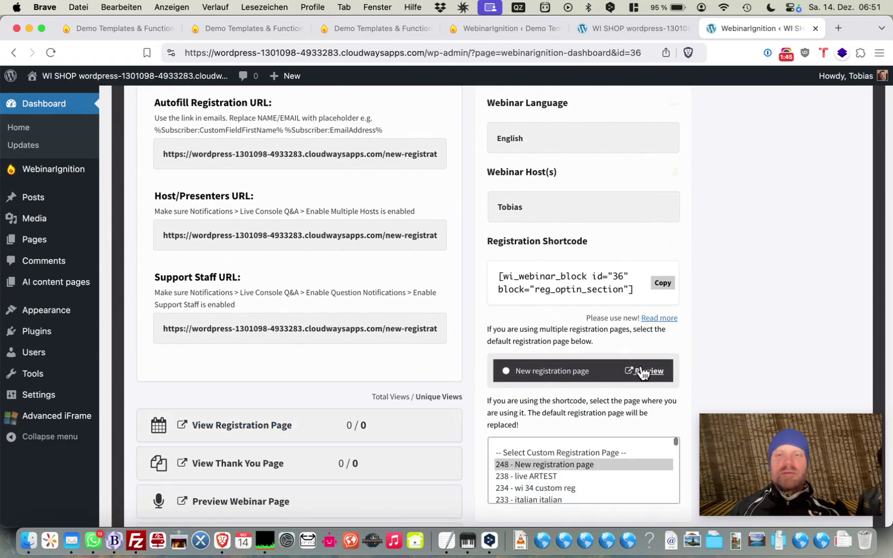
{"action": "left_click", "coordinate": [643, 371]}
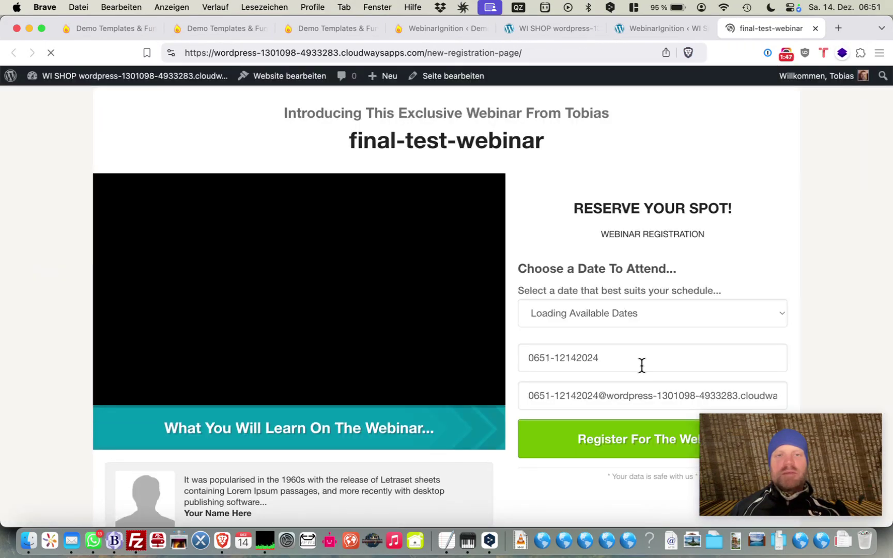
{"action": "scroll", "coordinate": [627, 313], "scroll_direction": "down", "scroll_amount": 4}
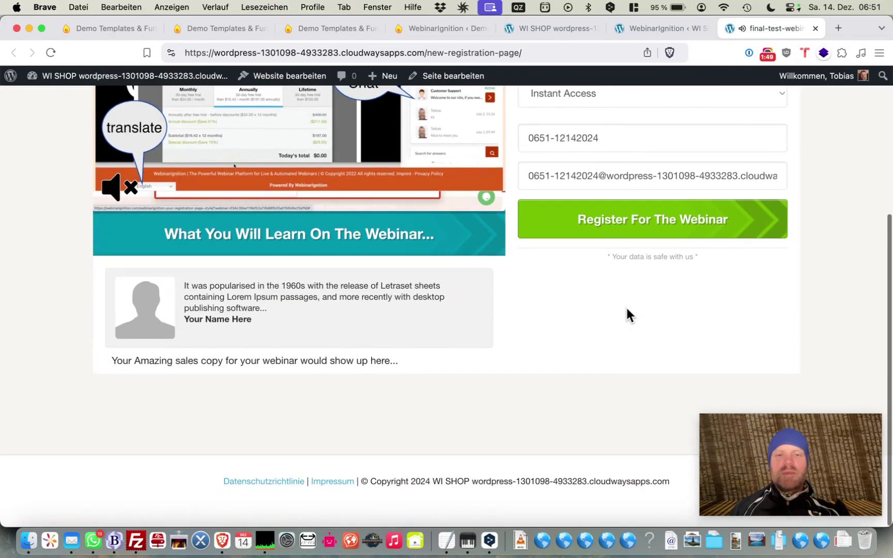
{"action": "scroll", "coordinate": [627, 312], "scroll_direction": "up", "scroll_amount": 4}
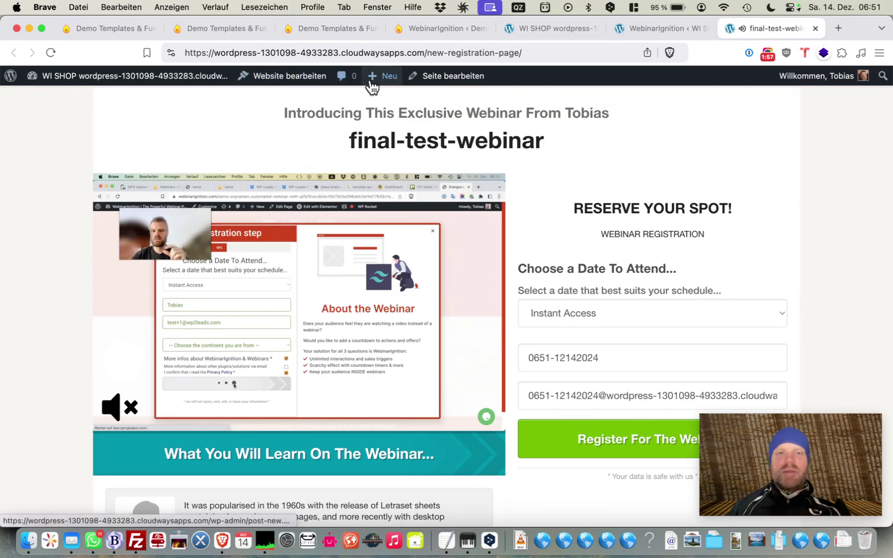
{"action": "left_click", "coordinate": [431, 83]}
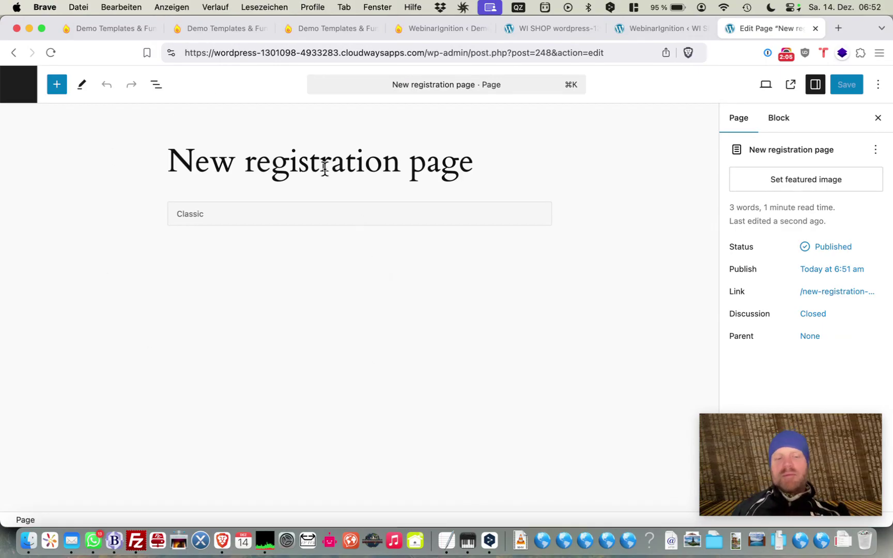
{"action": "key", "text": "super+w"}
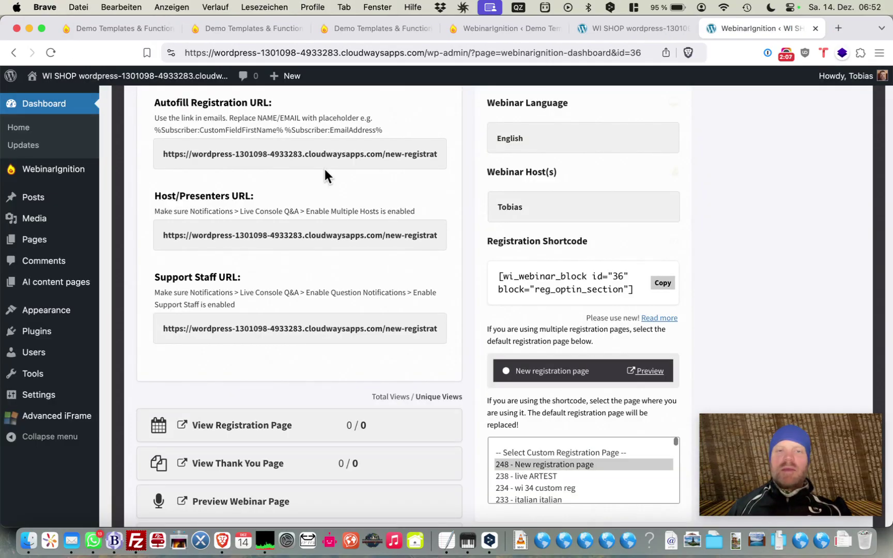
{"action": "scroll", "coordinate": [359, 167], "scroll_direction": "up", "scroll_amount": 10}
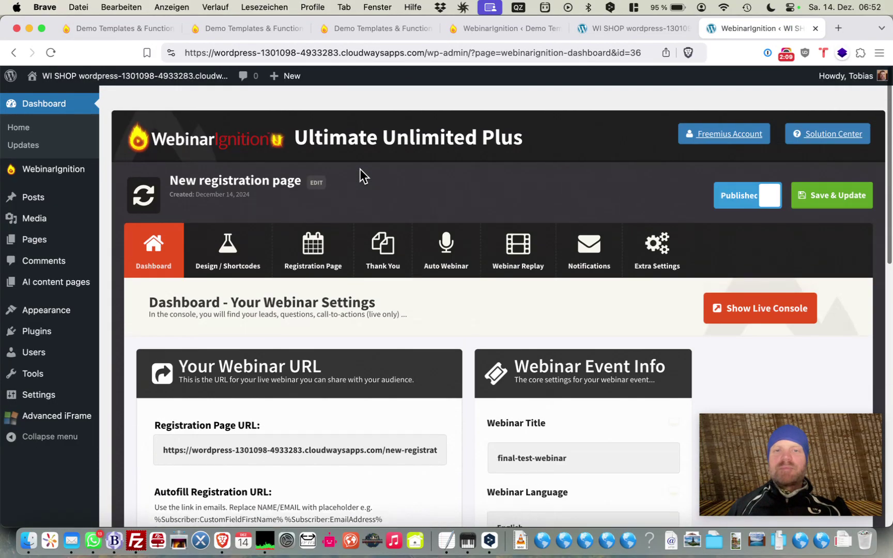
{"action": "mouse_move", "coordinate": [283, 79]}
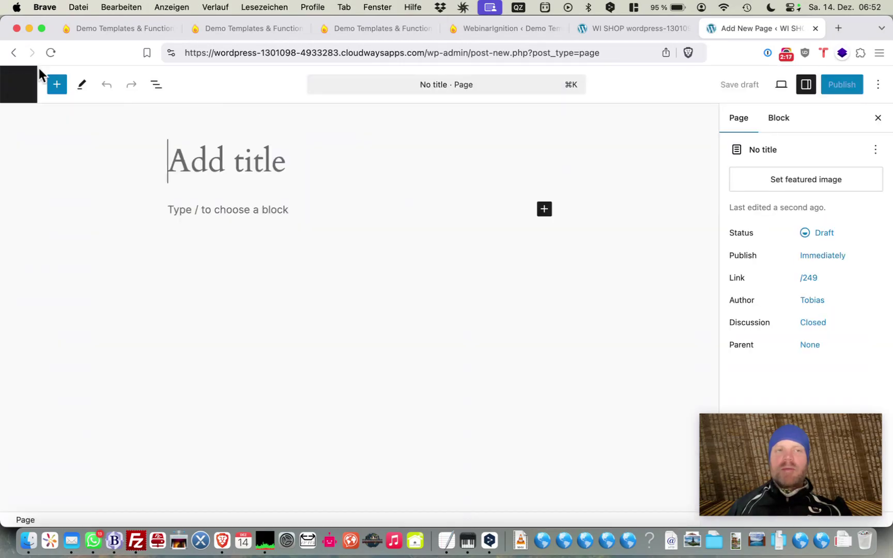
{"action": "left_click", "coordinate": [14, 53]}
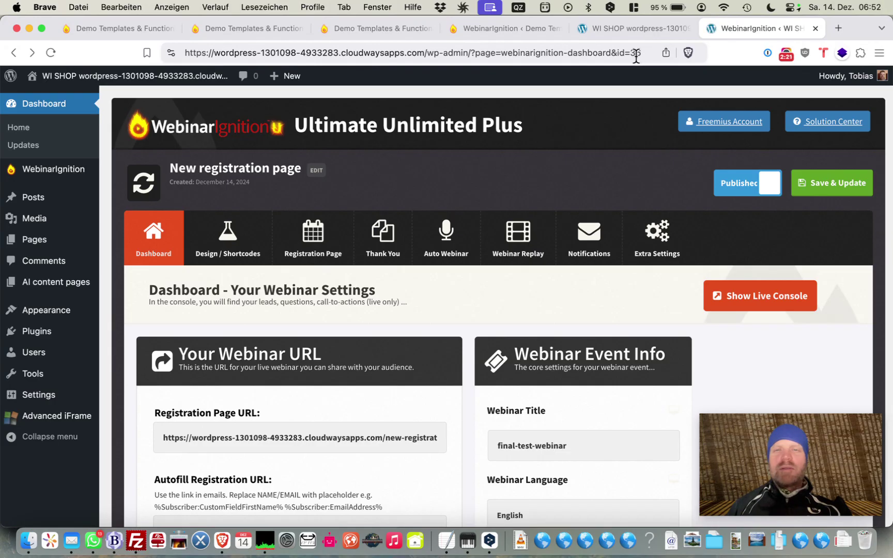
- Check the webinar's ID in the page address and in its registration shortcode
{"action": "double_click", "coordinate": [636, 53]}
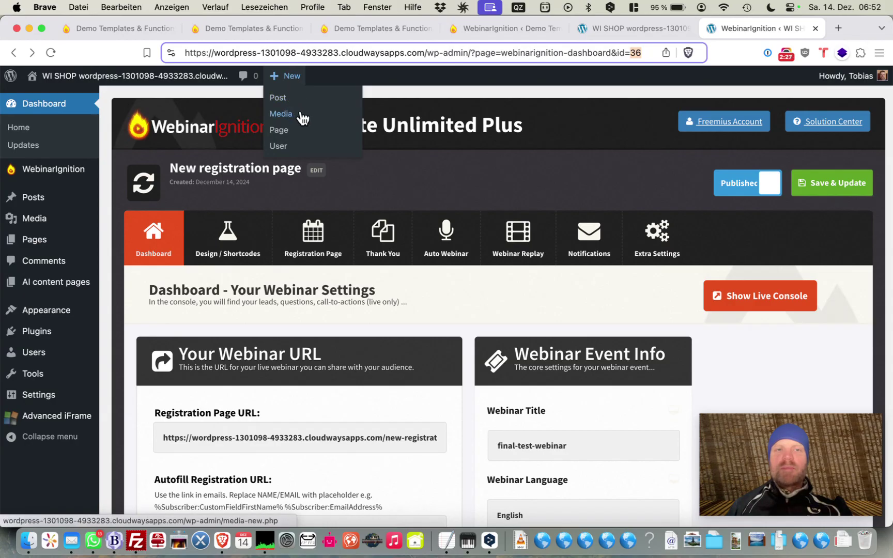
{"action": "scroll", "coordinate": [493, 213], "scroll_direction": "down", "scroll_amount": 15}
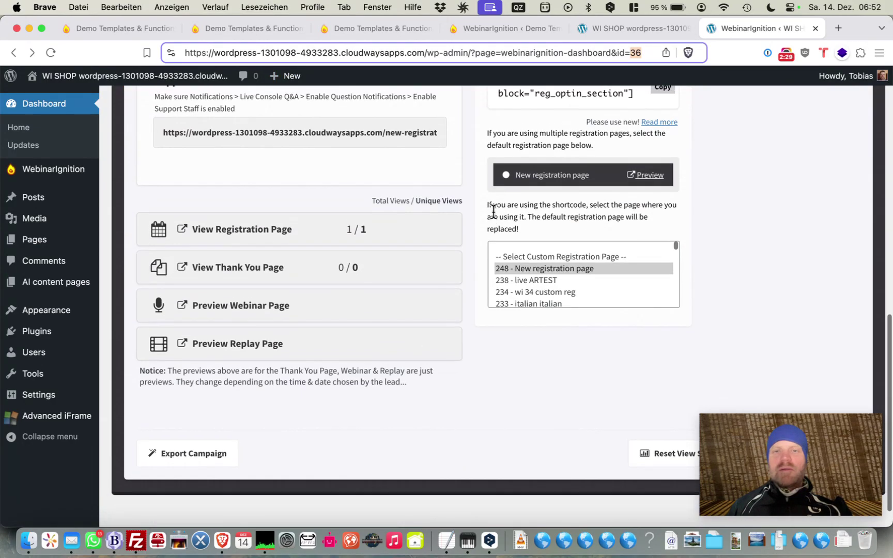
{"action": "scroll", "coordinate": [494, 212], "scroll_direction": "up", "scroll_amount": 2}
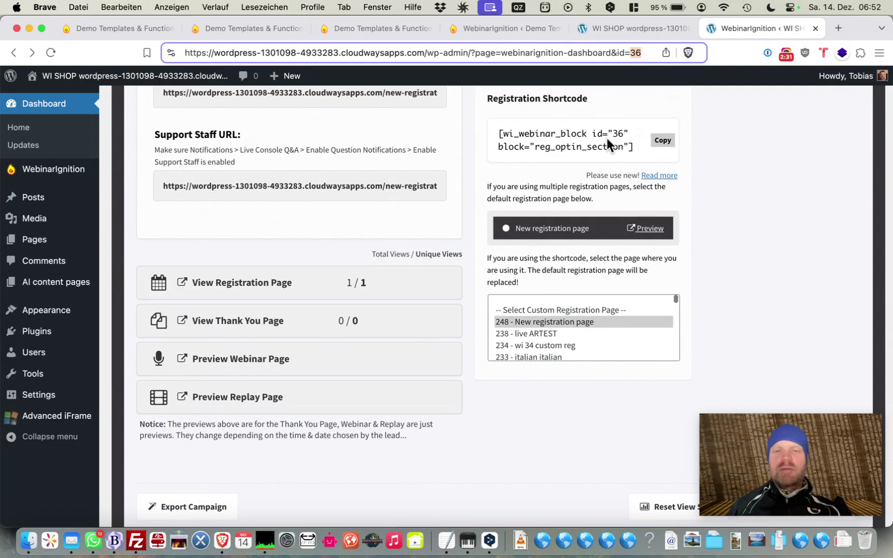
{"action": "scroll", "coordinate": [529, 146], "scroll_direction": "up", "scroll_amount": 15}
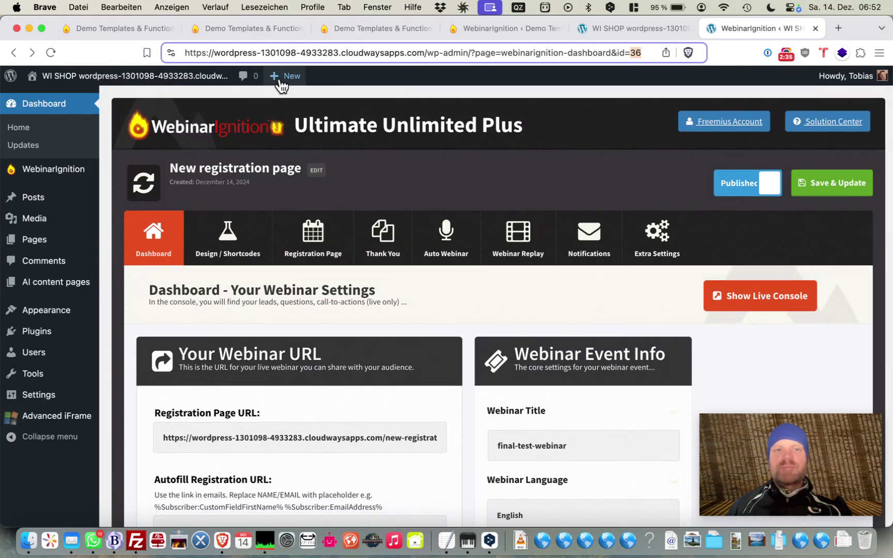
- Start a new page on the shop site and open the demo site's webinar registration page for editing
{"action": "left_click", "coordinate": [278, 130]}
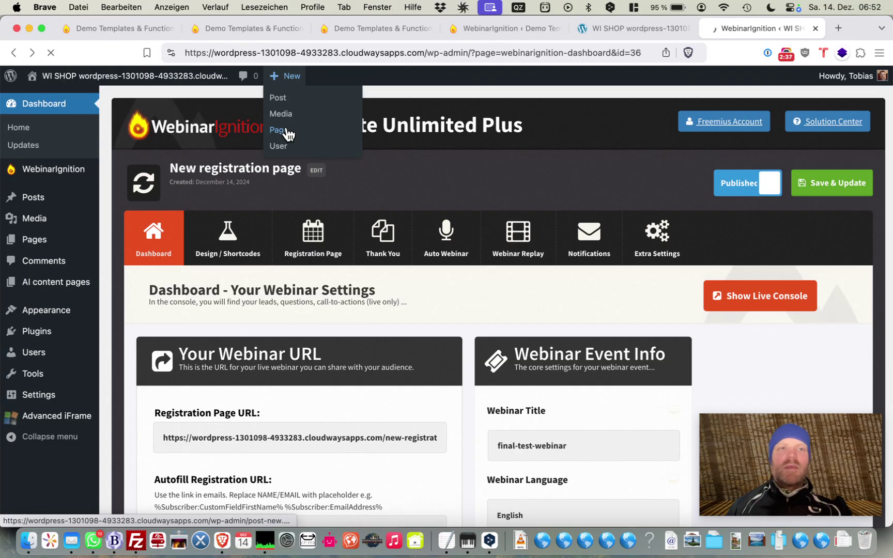
{"action": "left_click", "coordinate": [344, 33]}
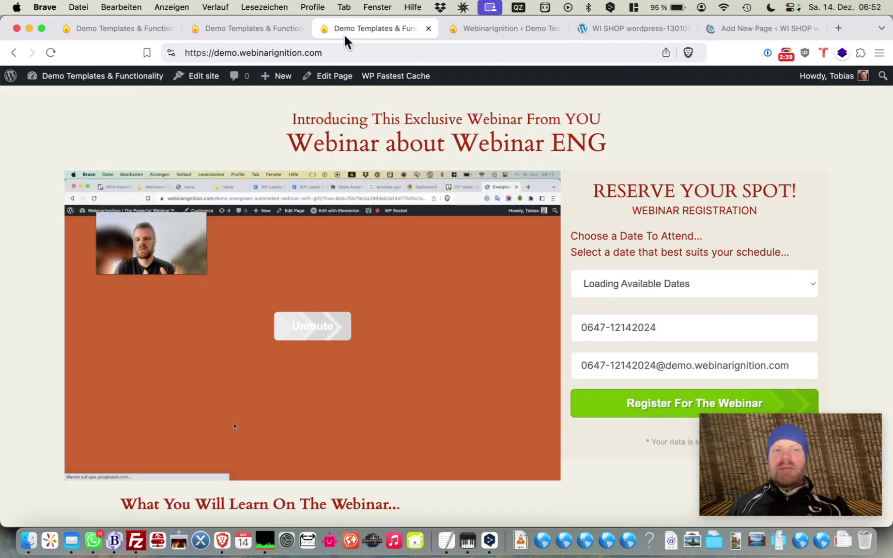
{"action": "left_click", "coordinate": [326, 83]}
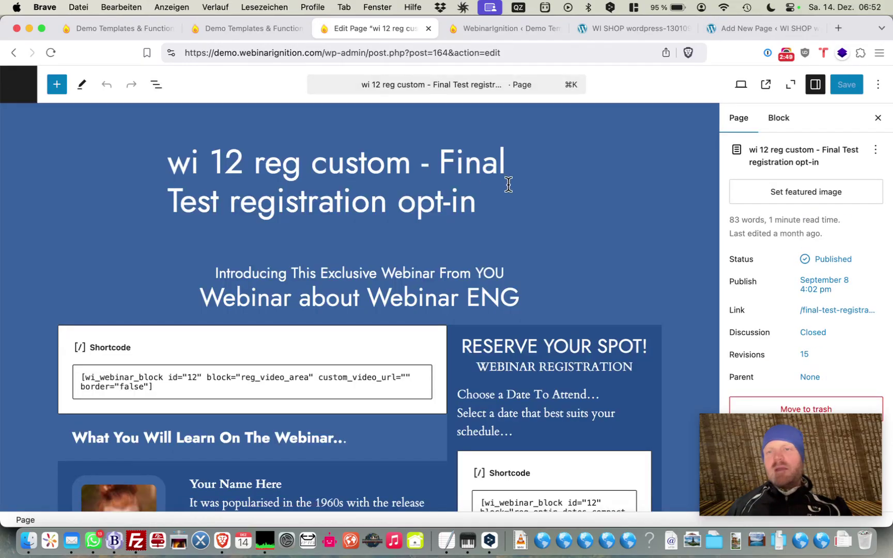
{"action": "left_click", "coordinate": [878, 85]}
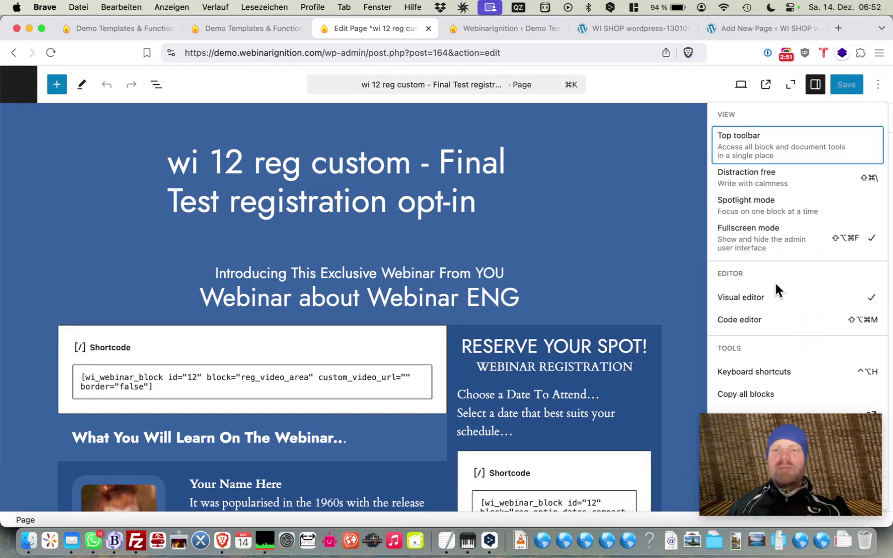
{"action": "left_click", "coordinate": [761, 320]}
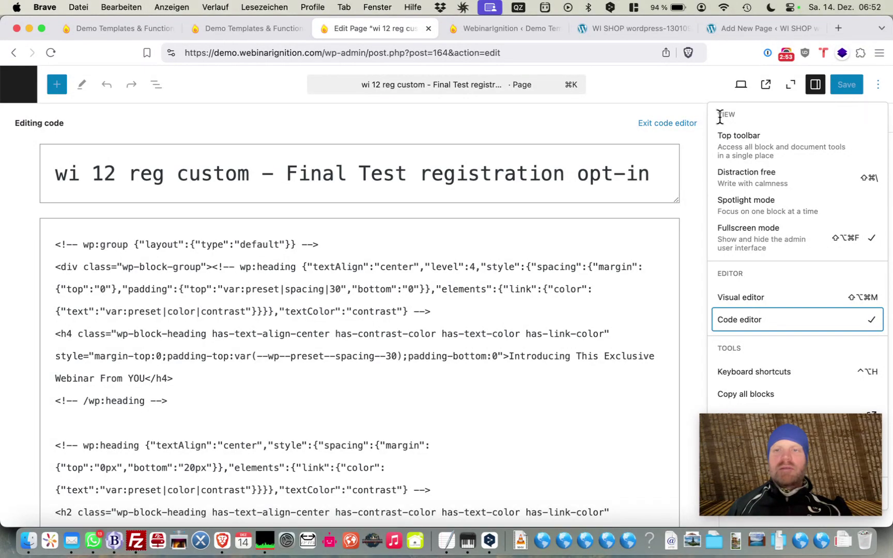
{"action": "left_click", "coordinate": [690, 123]}
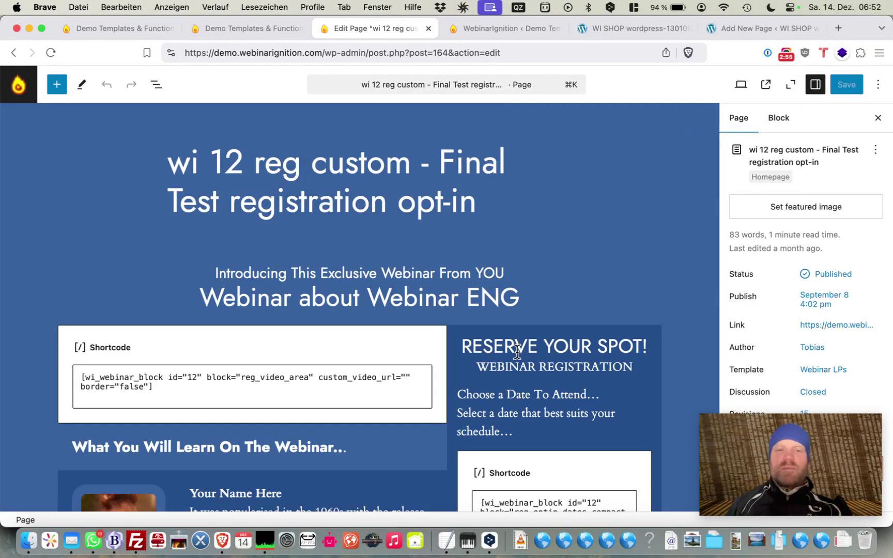
- Examine the video area, opt-in dates and opt-in form shortcode blocks of the demo registration page
{"action": "scroll", "coordinate": [549, 305], "scroll_direction": "down", "scroll_amount": 4}
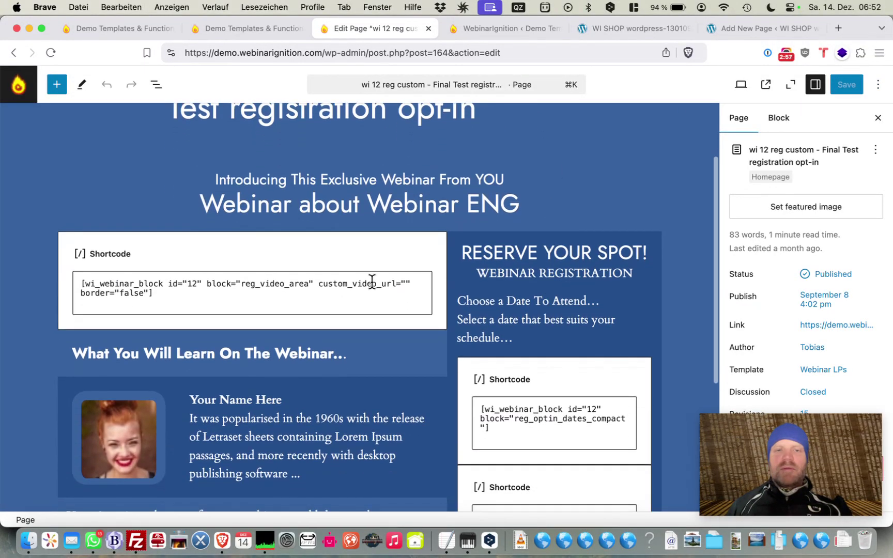
{"action": "double_click", "coordinate": [372, 284]}
{"action": "triple_click", "coordinate": [509, 409]}
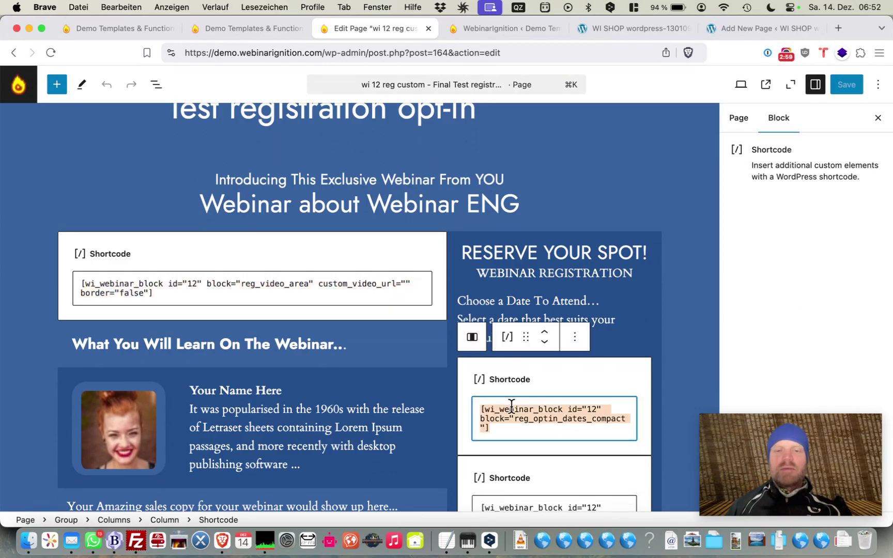
{"action": "scroll", "coordinate": [512, 407], "scroll_direction": "down", "scroll_amount": 4}
{"action": "scroll", "coordinate": [512, 406], "scroll_direction": "down", "scroll_amount": 3}
{"action": "triple_click", "coordinate": [516, 371]}
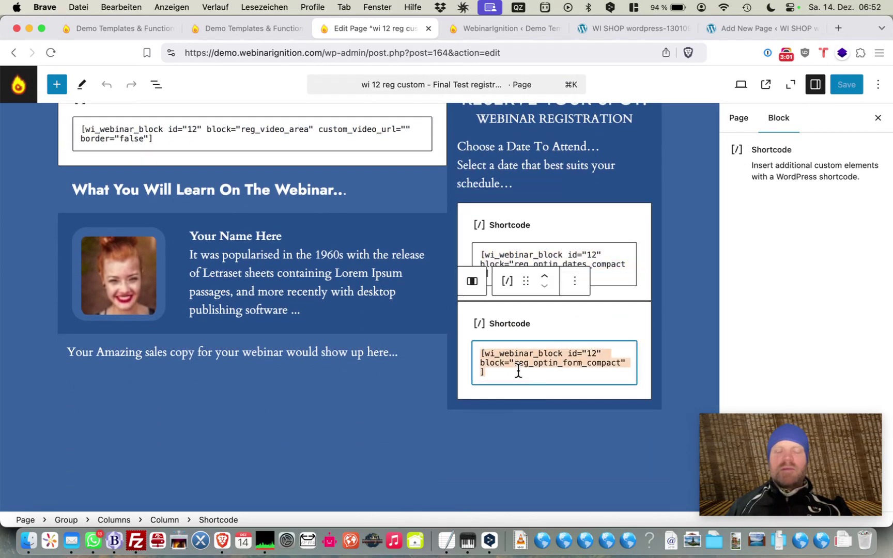
{"action": "scroll", "coordinate": [542, 317], "scroll_direction": "up", "scroll_amount": 1}
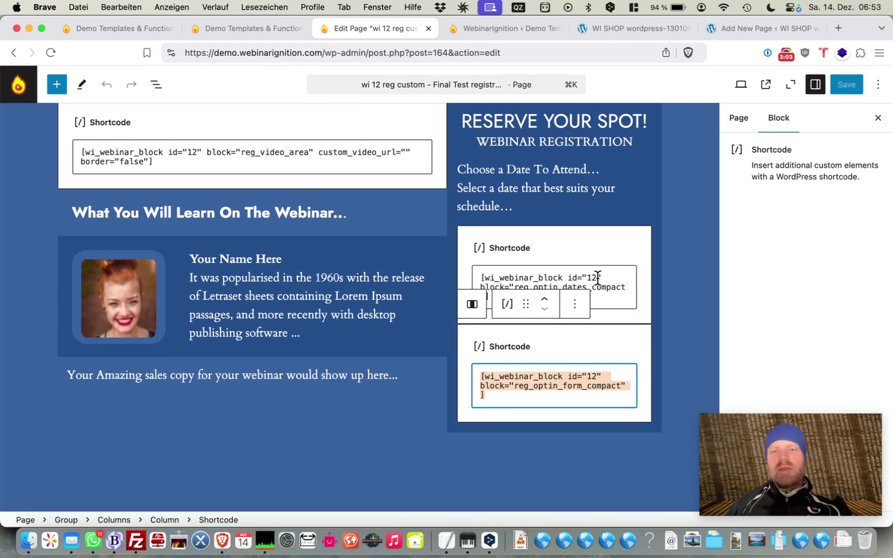
{"action": "scroll", "coordinate": [529, 237], "scroll_direction": "up", "scroll_amount": 5}
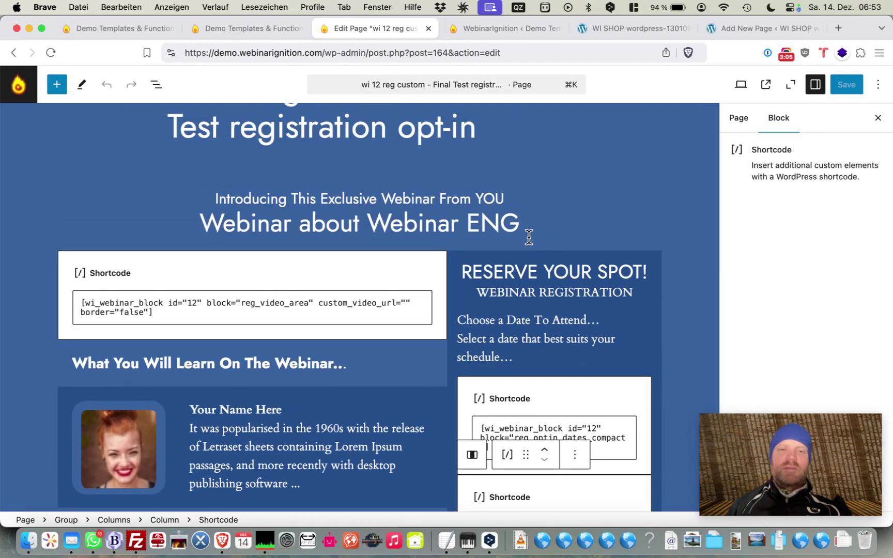
- Show the demo registration page as code and copy its entire block code
{"action": "left_click", "coordinate": [878, 84]}
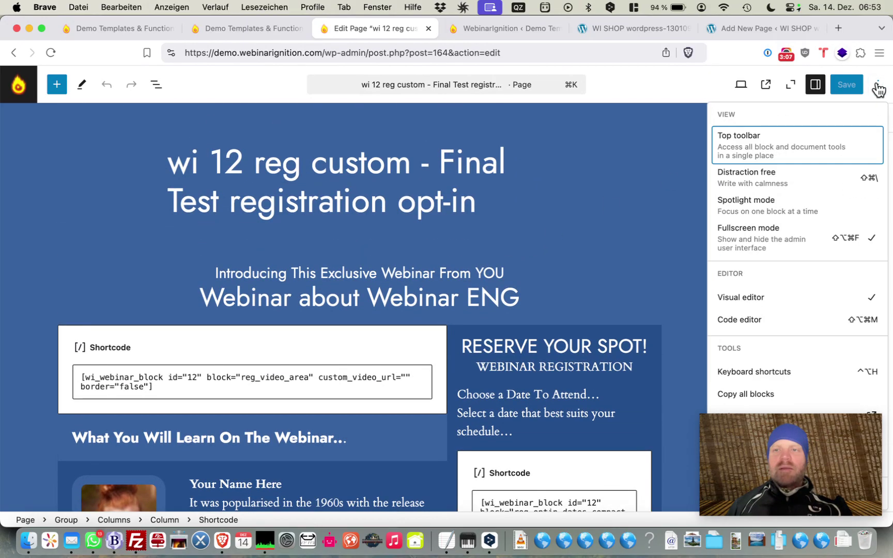
{"action": "left_click", "coordinate": [743, 316]}
{"action": "left_click", "coordinate": [536, 275]}
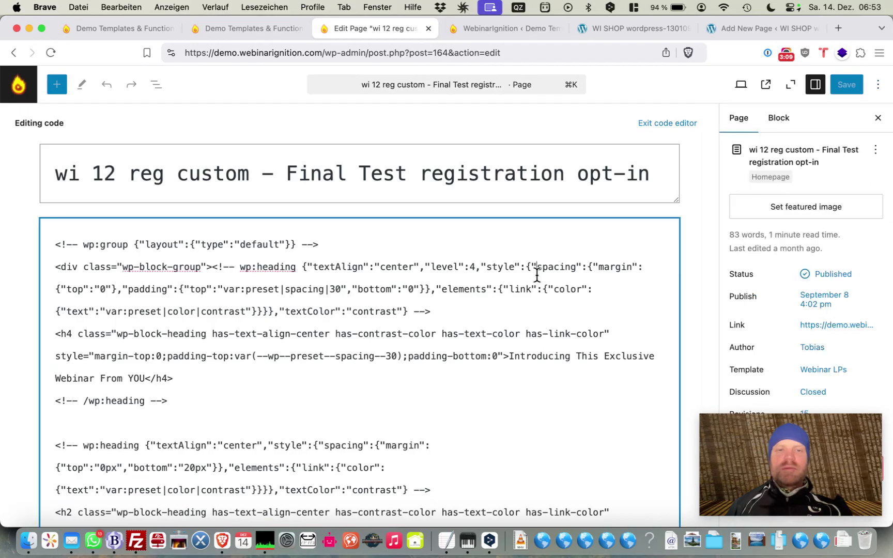
{"action": "key", "text": "super+a"}
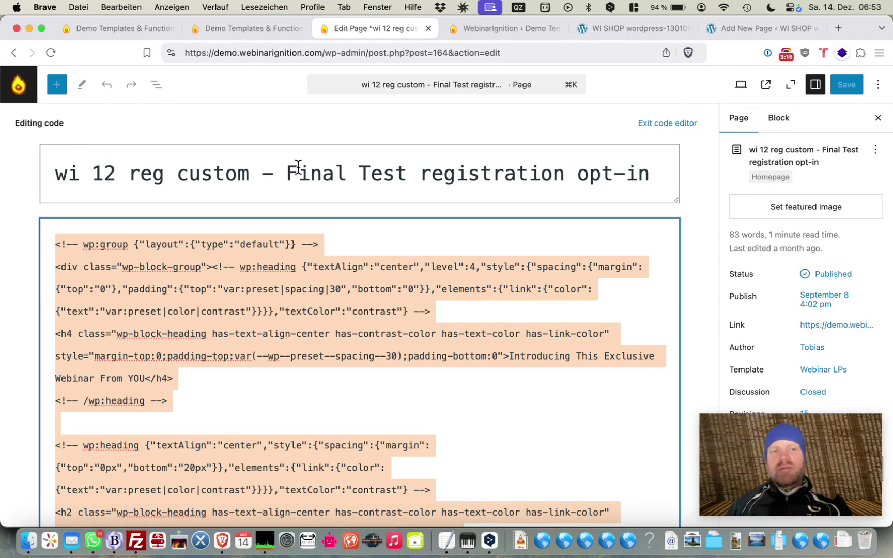
- On the shop site's new page, dismiss the pattern chooser and title the page "WI 36 reg custom"
{"action": "left_click", "coordinate": [718, 28]}
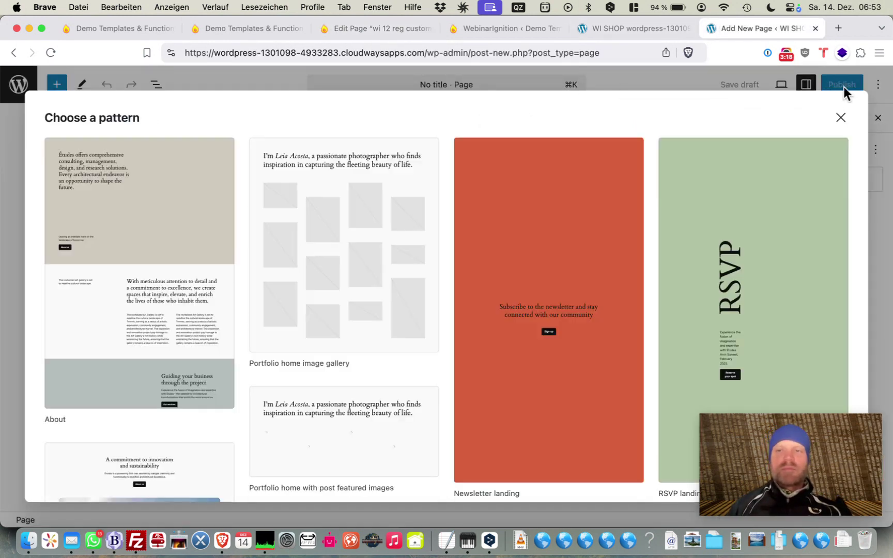
{"action": "left_click", "coordinate": [840, 118]}
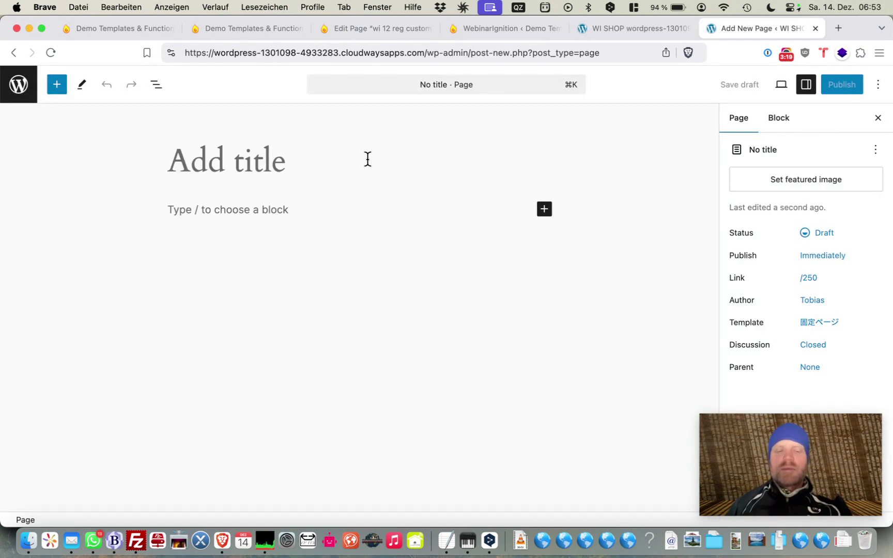
{"action": "type", "text": "WI 36 reg custom"}
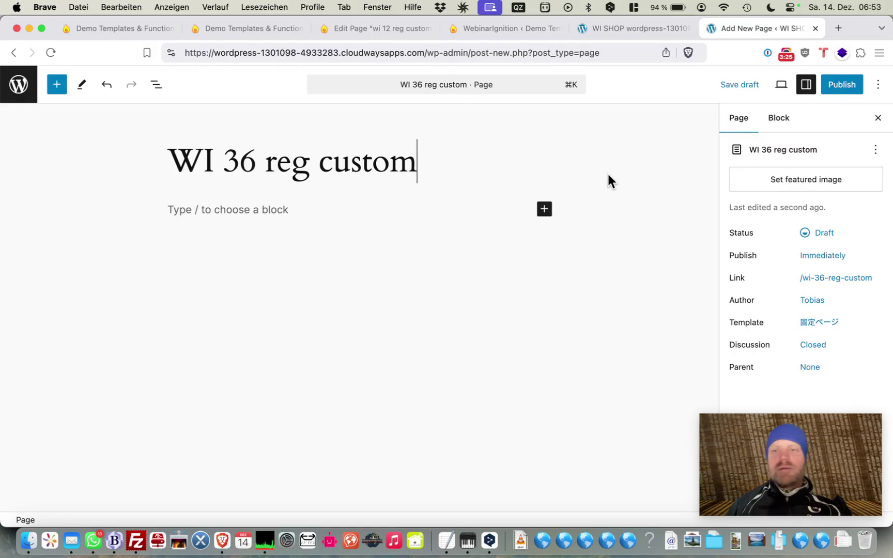
- Paste the copied block code into the new page in code view and return to visual editing
{"action": "left_click", "coordinate": [878, 85]}
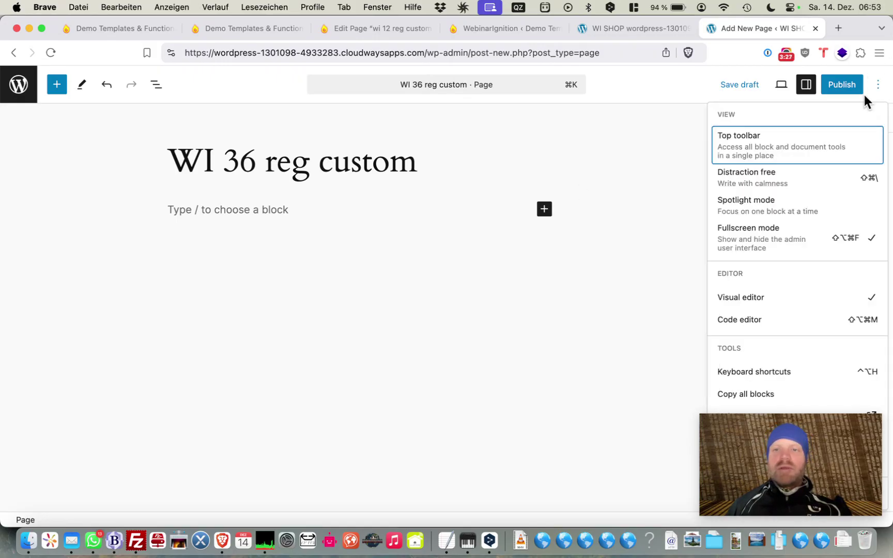
{"action": "left_click", "coordinate": [785, 322]}
{"action": "left_click", "coordinate": [524, 269]}
{"action": "key", "text": "super+v"}
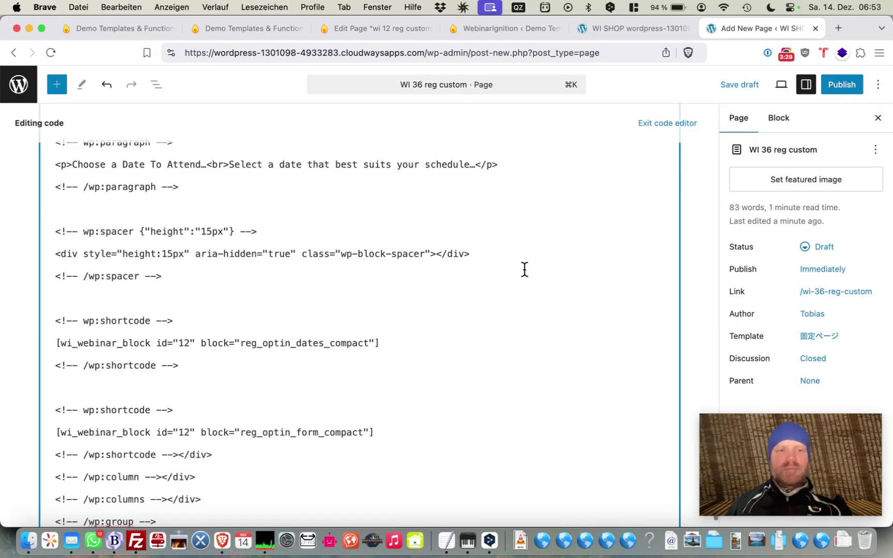
{"action": "scroll", "coordinate": [524, 269], "scroll_direction": "up", "scroll_amount": 5}
{"action": "scroll", "coordinate": [617, 172], "scroll_direction": "up", "scroll_amount": 10}
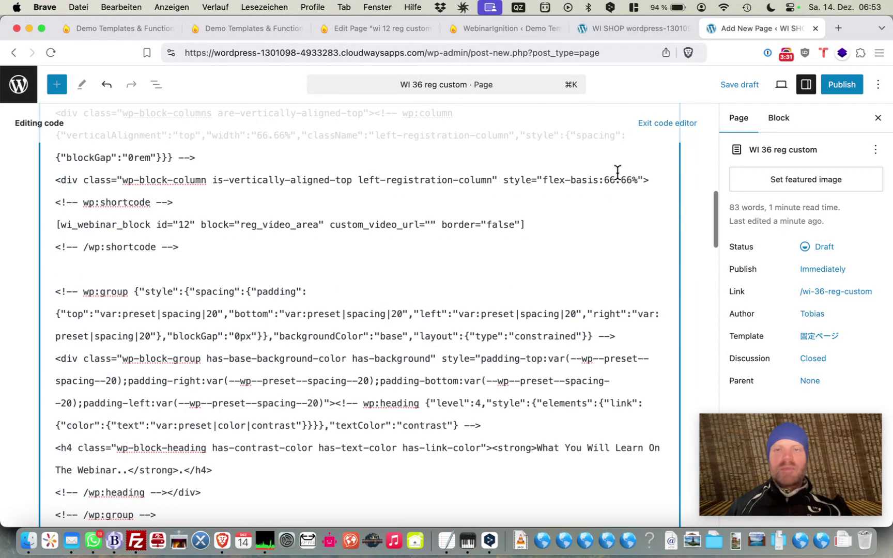
{"action": "left_click", "coordinate": [688, 135]}
- Set the webinar id to 36 in the video area, opt-in dates and opt-in form shortcodes
{"action": "scroll", "coordinate": [436, 235], "scroll_direction": "up", "scroll_amount": 8}
{"action": "scroll", "coordinate": [430, 243], "scroll_direction": "down", "scroll_amount": 5}
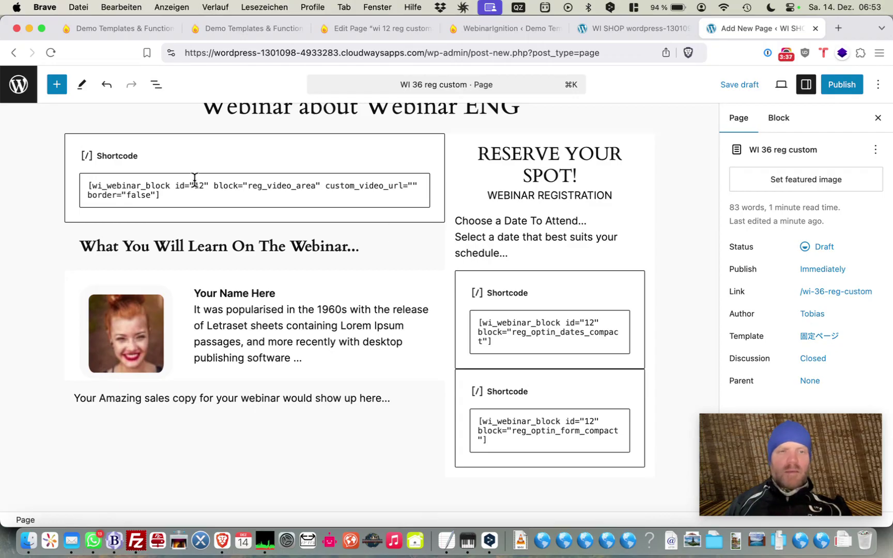
{"action": "left_click_drag", "start_coordinate": [203, 186], "coordinate": [197, 187]}
{"action": "type", "text": "36"}
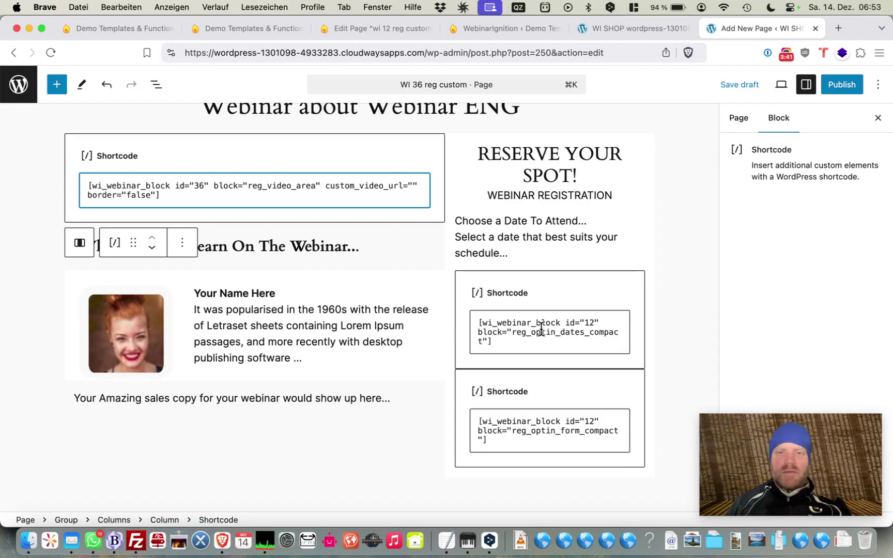
{"action": "left_click", "coordinate": [587, 322]}
{"action": "type", "text": "36"}
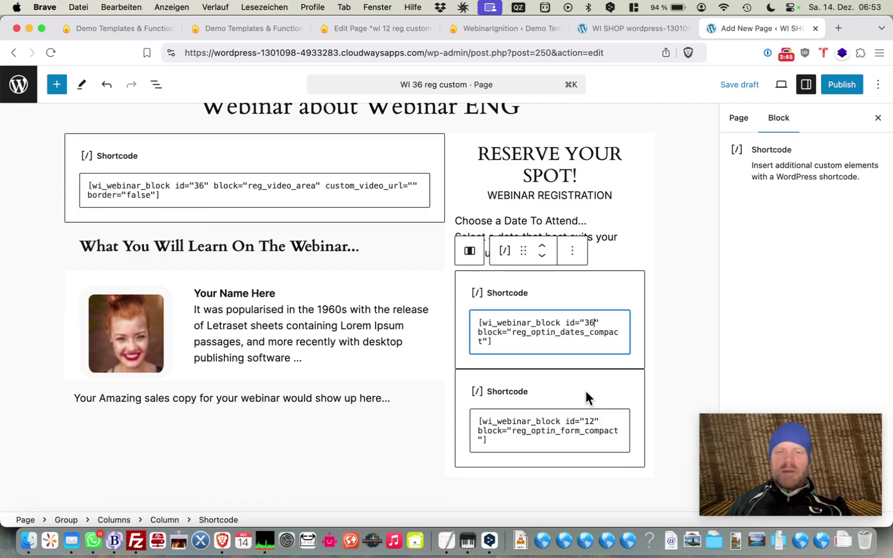
{"action": "left_click", "coordinate": [595, 425]}
{"action": "left_click_drag", "start_coordinate": [595, 424], "coordinate": [589, 424]}
{"action": "type", "text": "36"}
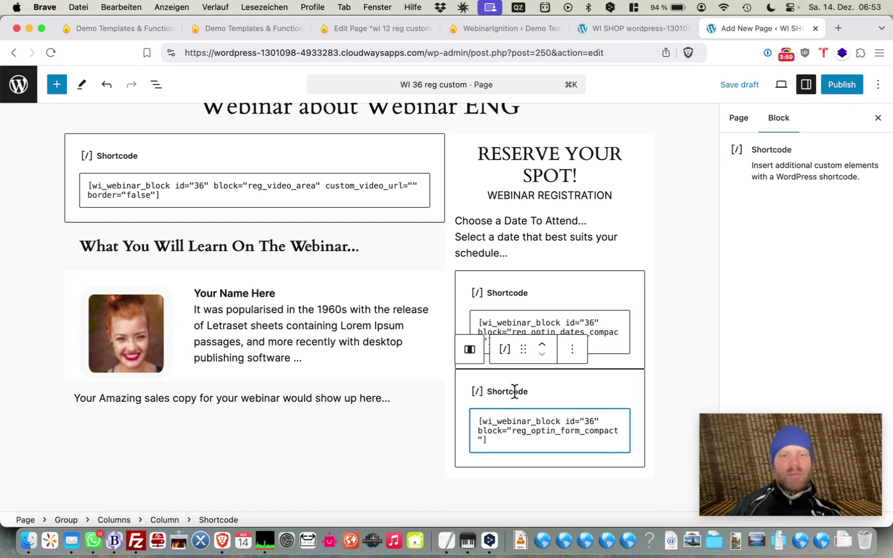
{"action": "left_click", "coordinate": [485, 393]}
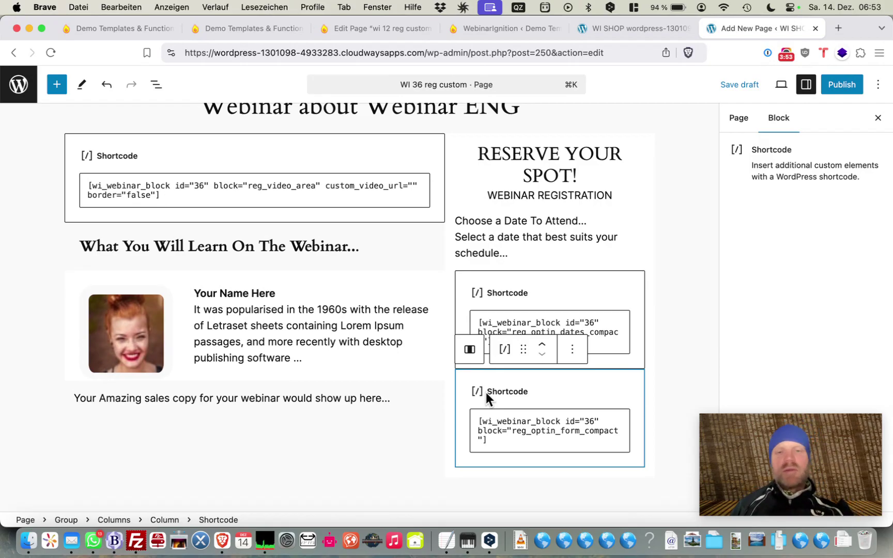
- Check the custom_video_url attribute in the video area shortcode and publish the page
{"action": "scroll", "coordinate": [486, 393], "scroll_direction": "up", "scroll_amount": 2}
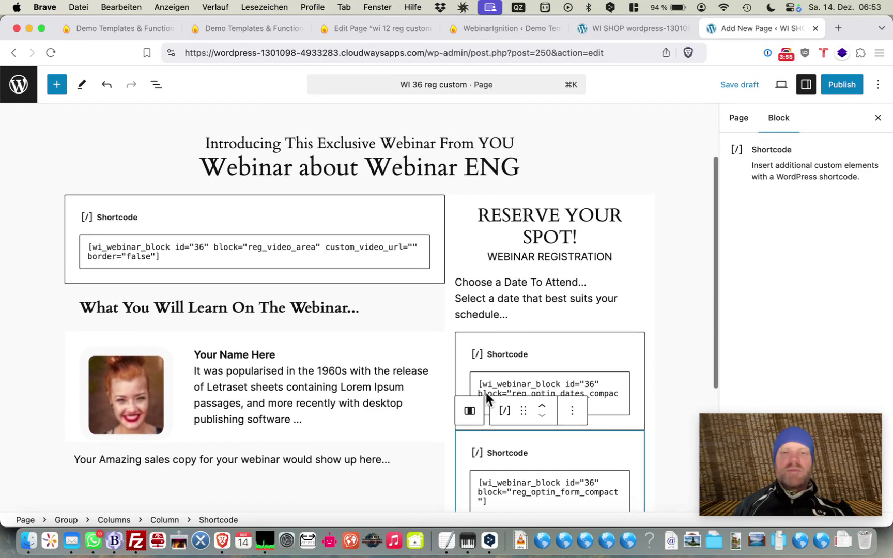
{"action": "left_click", "coordinate": [411, 244]}
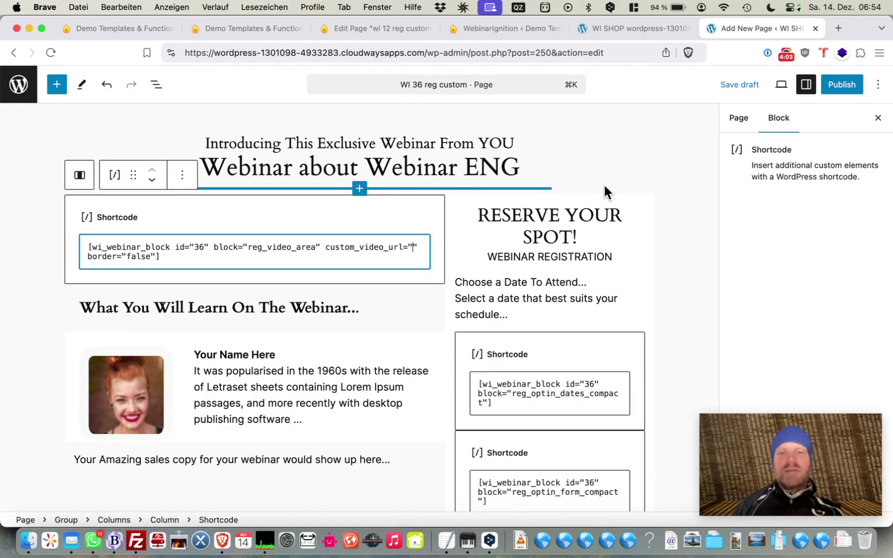
{"action": "left_click", "coordinate": [840, 87]}
{"action": "left_click", "coordinate": [839, 87]}
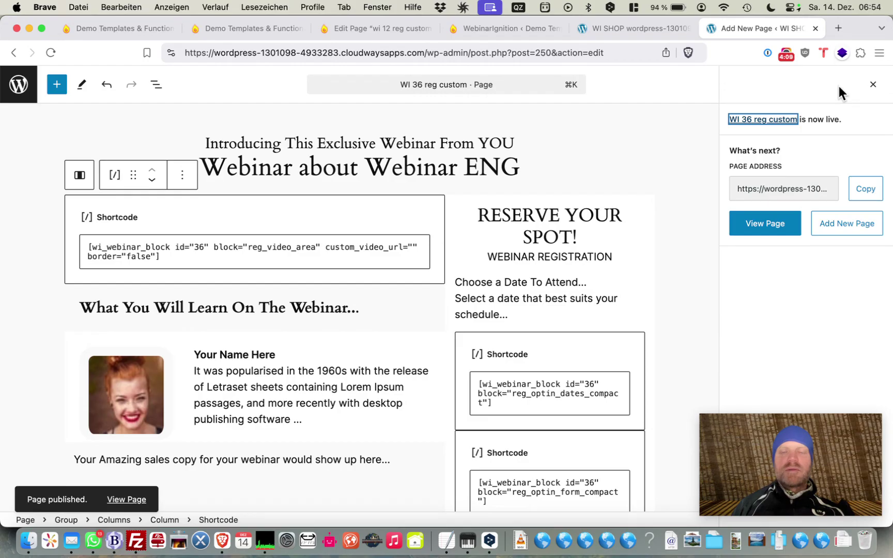
- View the published registration page and examine its video, opt-in form, sales copy and footer
{"action": "left_click", "coordinate": [782, 226]}
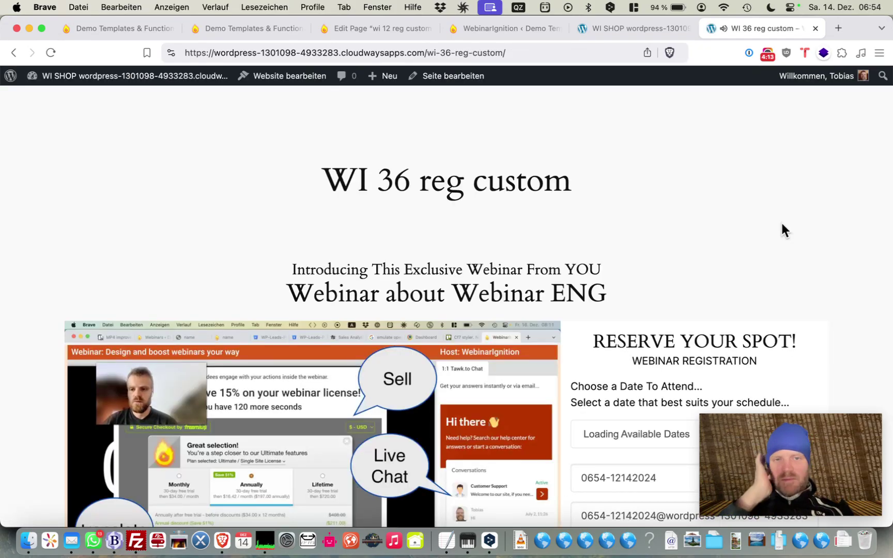
{"action": "scroll", "coordinate": [529, 262], "scroll_direction": "down", "scroll_amount": 1}
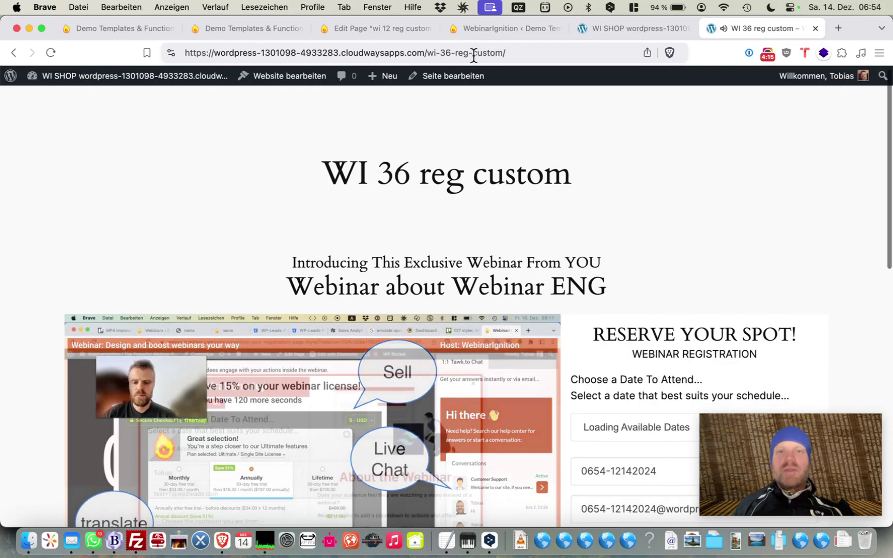
{"action": "scroll", "coordinate": [529, 262], "scroll_direction": "down", "scroll_amount": 15}
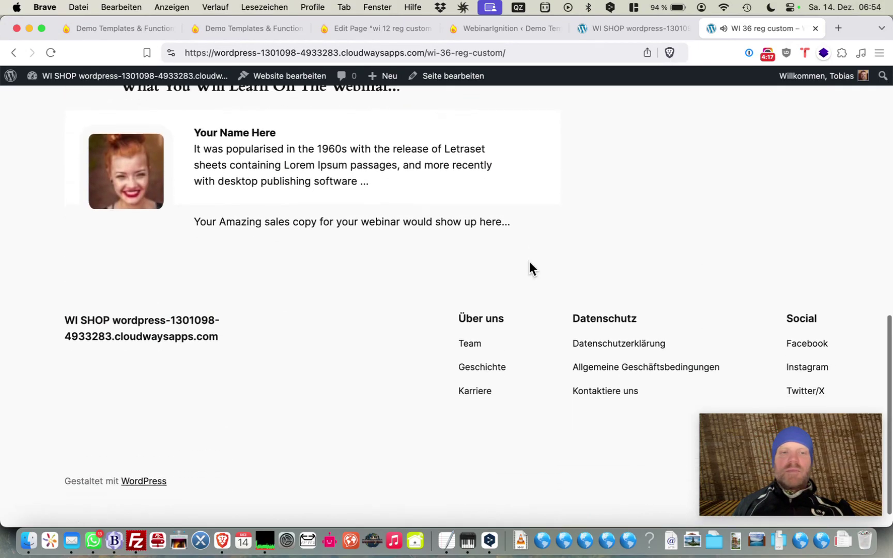
{"action": "left_click_drag", "start_coordinate": [63, 261], "coordinate": [425, 453]}
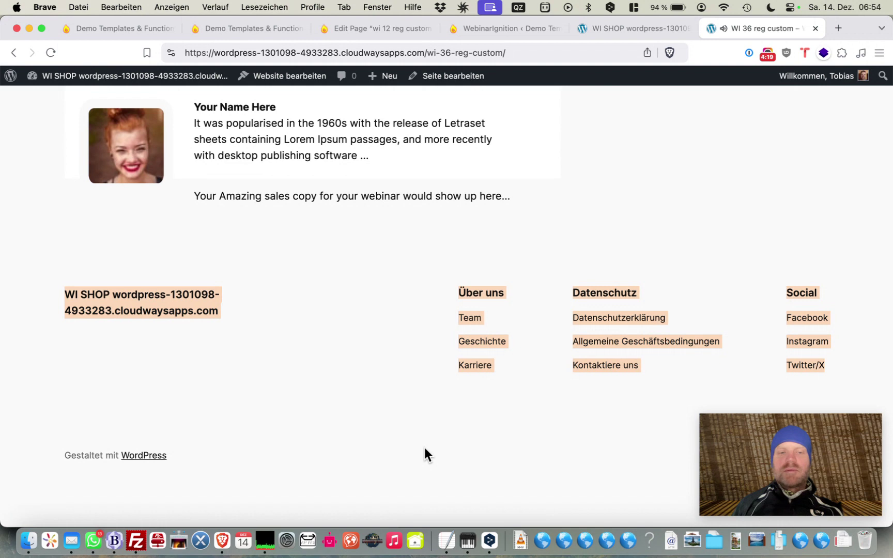
{"action": "left_click", "coordinate": [425, 453]}
{"action": "scroll", "coordinate": [425, 453], "scroll_direction": "up", "scroll_amount": 15}
{"action": "scroll", "coordinate": [424, 447], "scroll_direction": "down", "scroll_amount": 1}
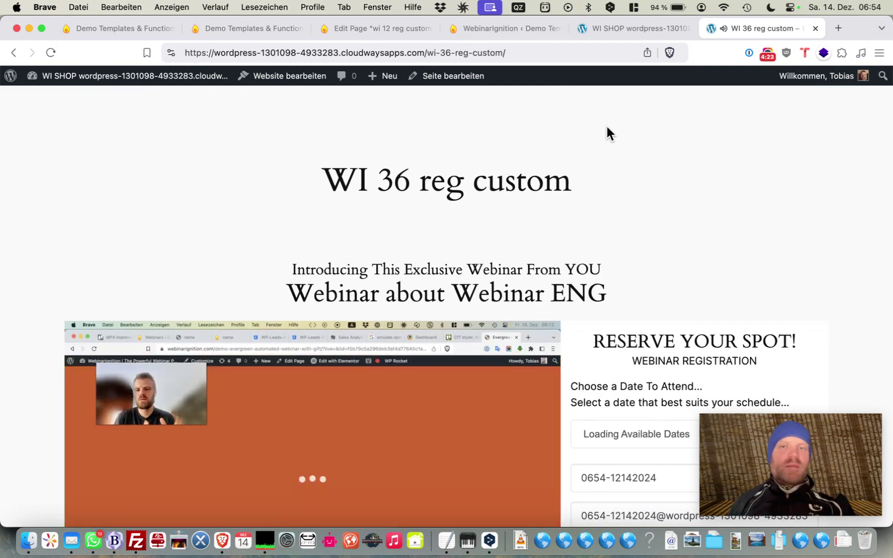
- Open the shop site's dashboard in a new tab and open the "New registration page" webinar from the WebinarIgnition webinars
{"action": "left_click", "coordinate": [607, 33]}
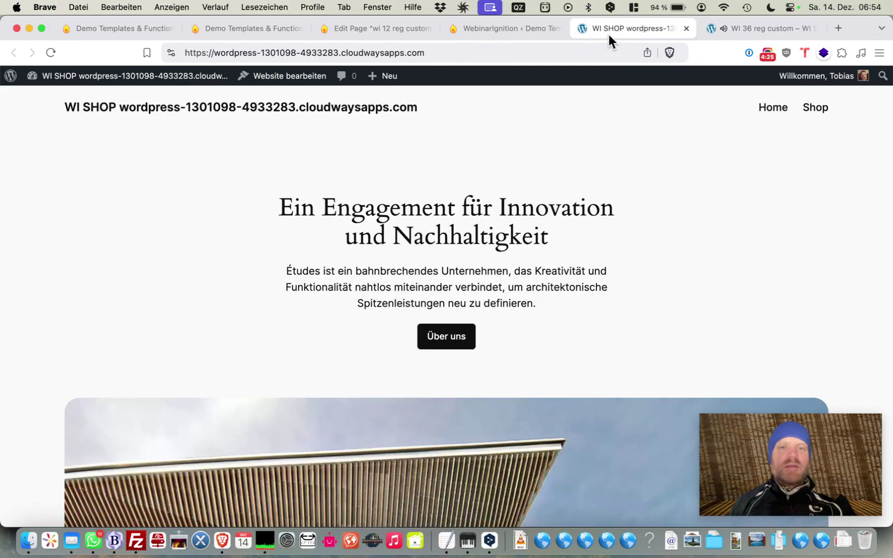
{"action": "mouse_move", "coordinate": [169, 84]}
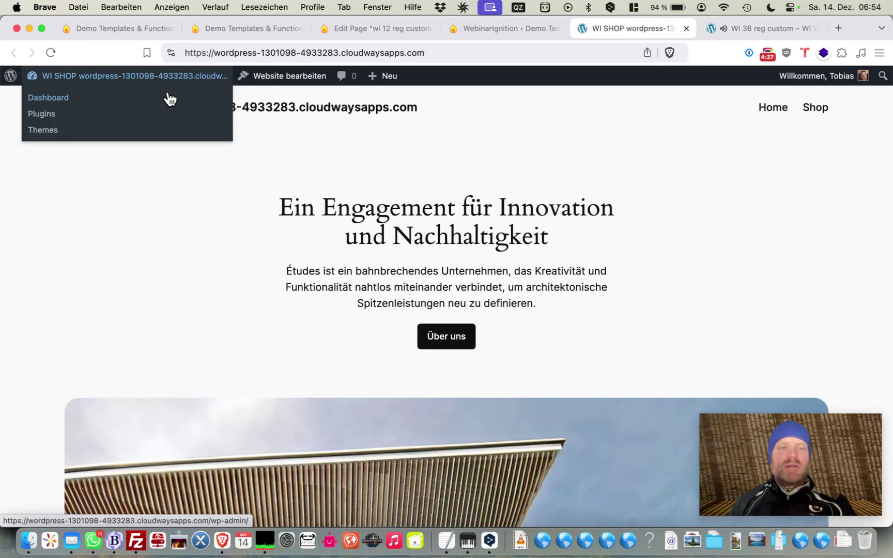
{"action": "left_click", "coordinate": [169, 98], "text": "super"}
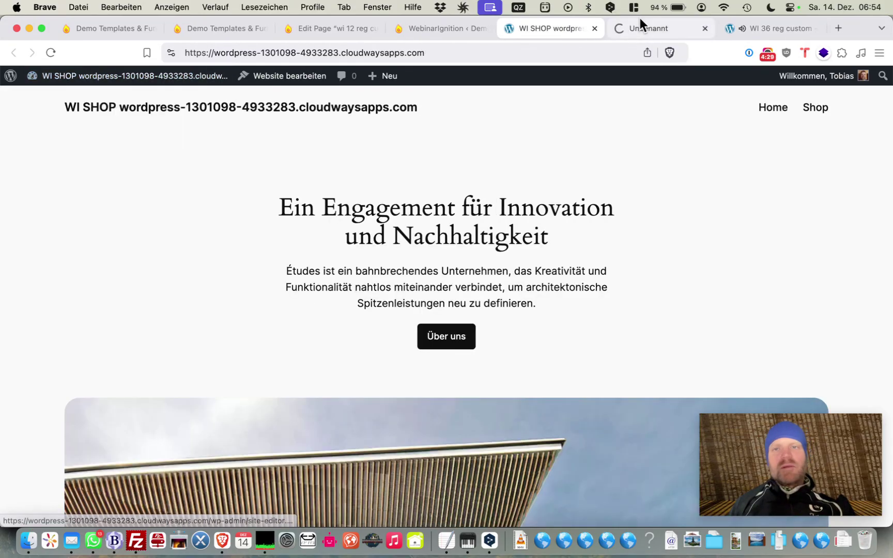
{"action": "left_click", "coordinate": [645, 20]}
{"action": "mouse_move", "coordinate": [72, 171]}
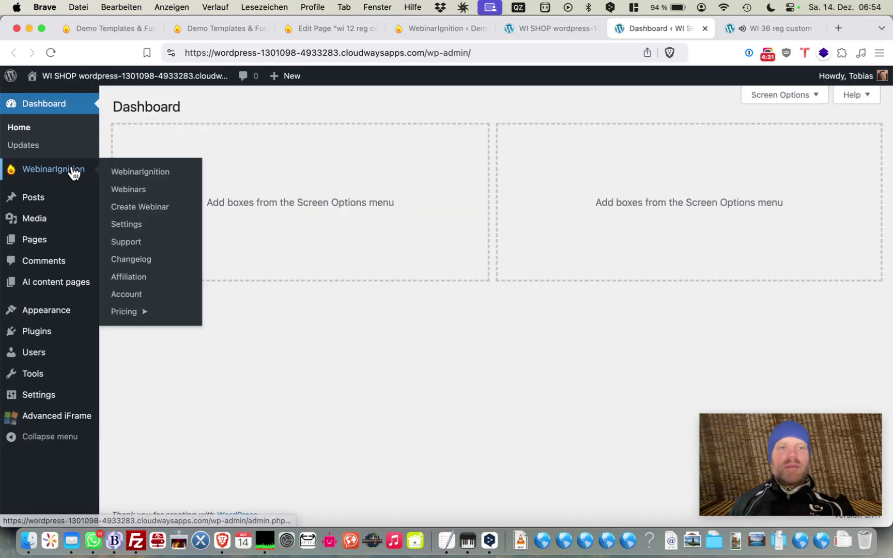
{"action": "left_click", "coordinate": [153, 190]}
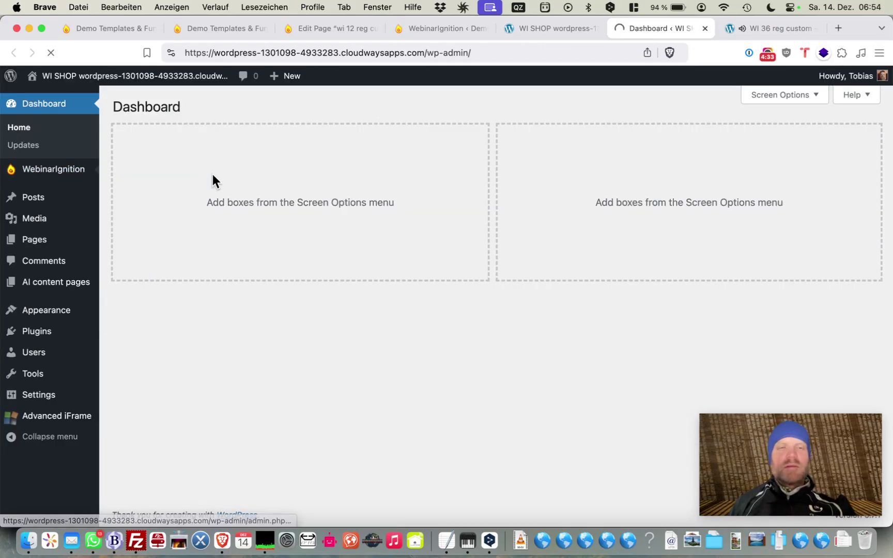
{"action": "left_click", "coordinate": [241, 251]}
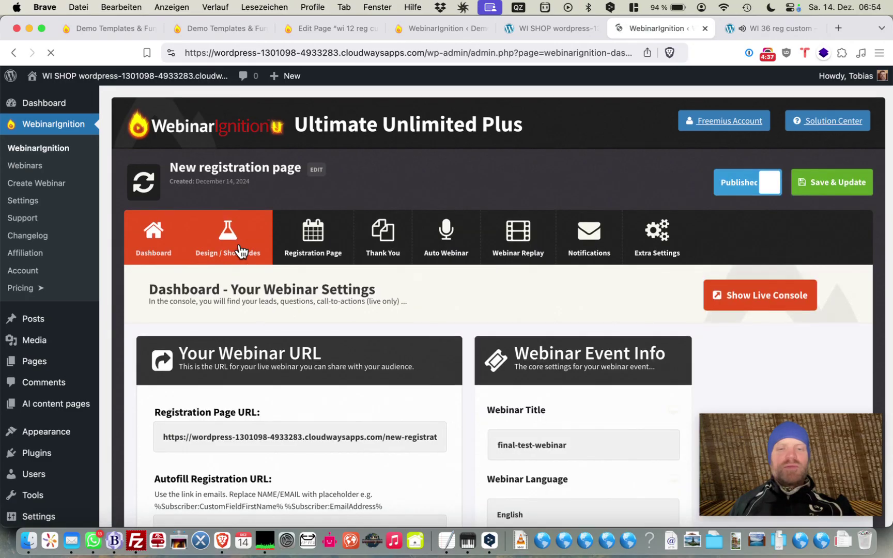
- Select "250 - WI 36 reg custom" as the webinar's custom registration page and save the webinar
{"action": "scroll", "coordinate": [240, 244], "scroll_direction": "down", "scroll_amount": 5}
{"action": "scroll", "coordinate": [240, 243], "scroll_direction": "down", "scroll_amount": 6}
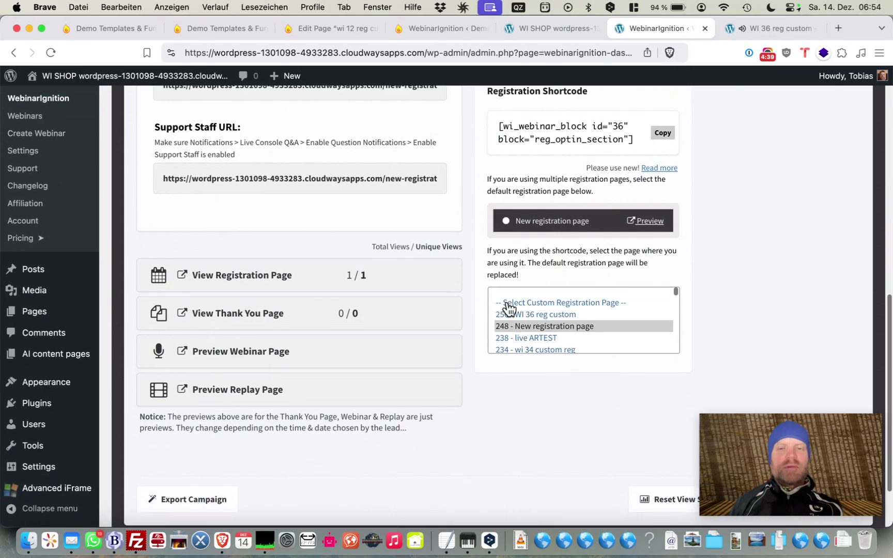
{"action": "left_click", "coordinate": [519, 319]}
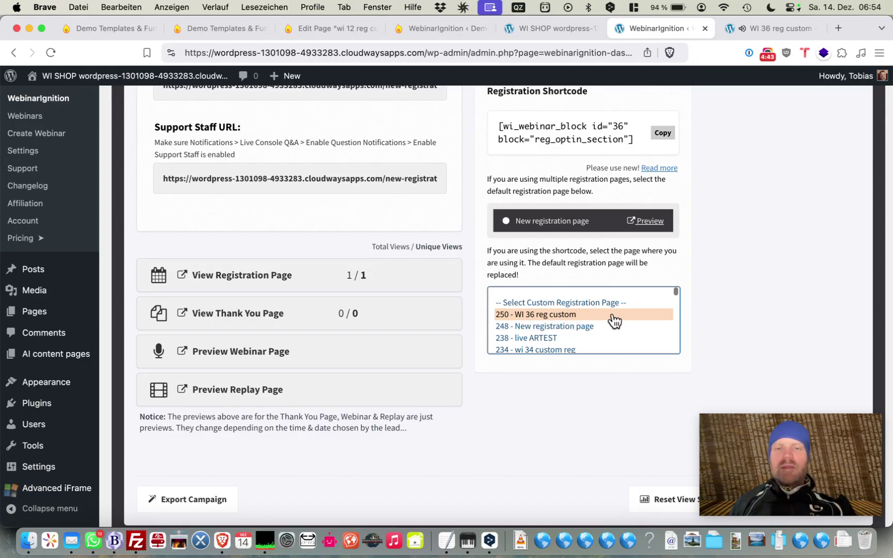
{"action": "scroll", "coordinate": [758, 207], "scroll_direction": "up", "scroll_amount": 6}
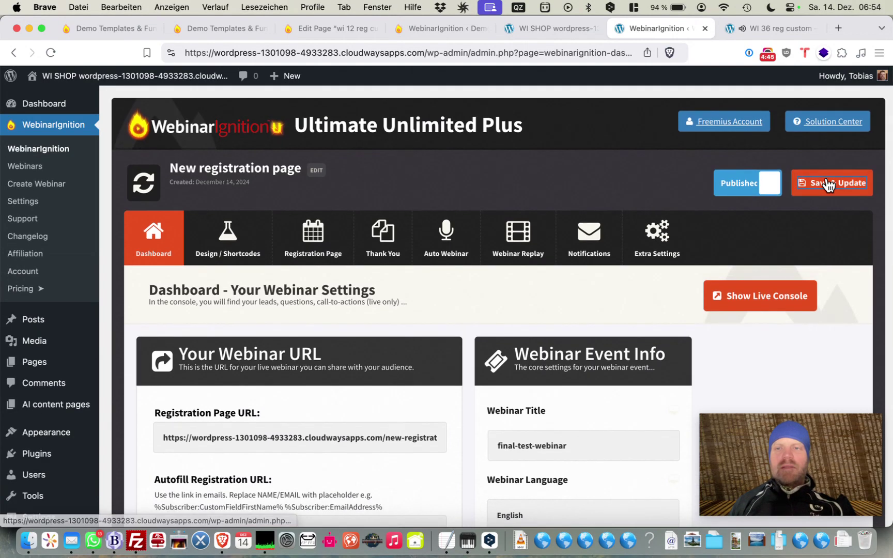
{"action": "left_click", "coordinate": [827, 184]}
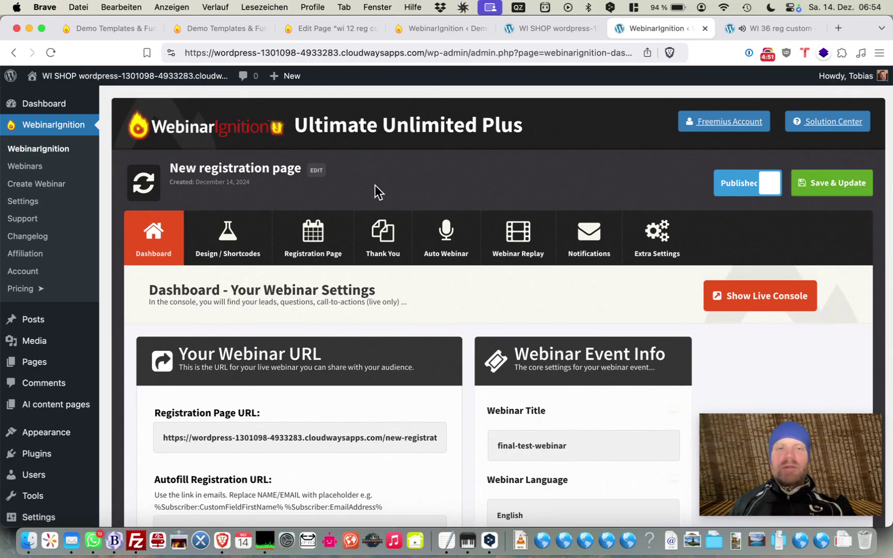
- Preview the webinar's registration page from its registration page settings and look through its layout
{"action": "left_click", "coordinate": [347, 234]}
{"action": "left_click", "coordinate": [794, 297]}
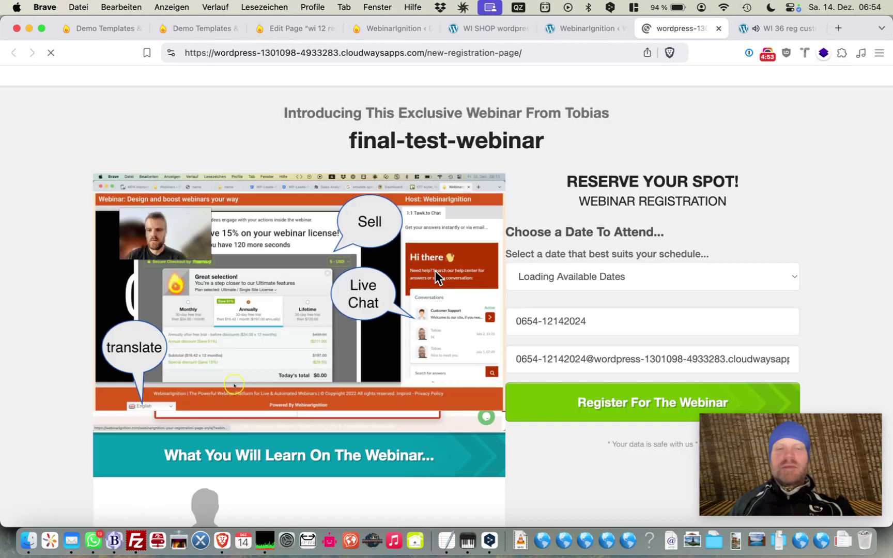
{"action": "scroll", "coordinate": [435, 271], "scroll_direction": "down", "scroll_amount": 5}
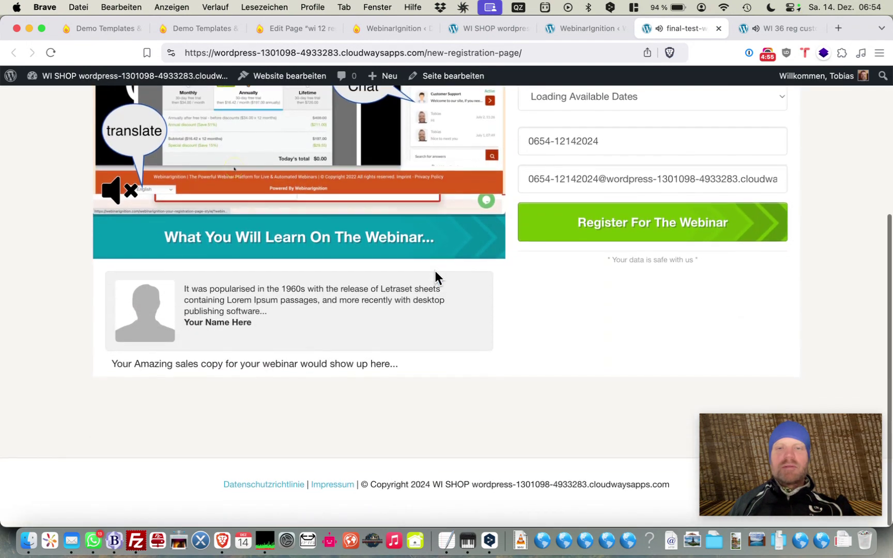
{"action": "scroll", "coordinate": [436, 271], "scroll_direction": "up", "scroll_amount": 5}
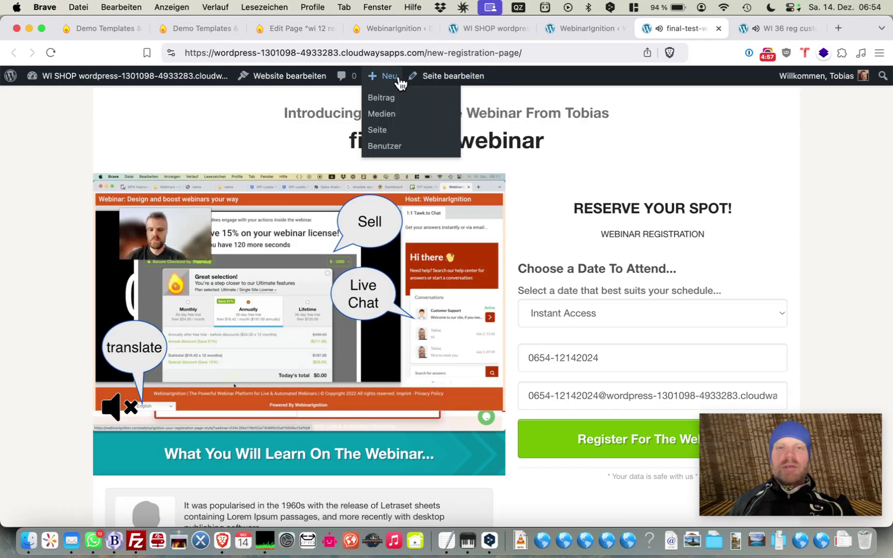
- Return to the webinar's dashboard settings, choose "250 - WI 36 reg custom" as the custom registration page there, and save the webinar
{"action": "left_click", "coordinate": [586, 31]}
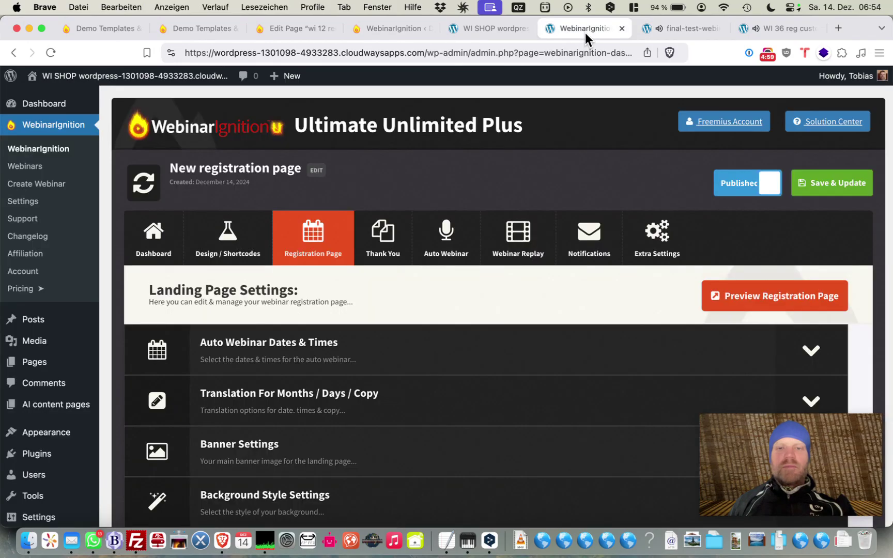
{"action": "left_click", "coordinate": [165, 255]}
{"action": "scroll", "coordinate": [160, 259], "scroll_direction": "down", "scroll_amount": 8}
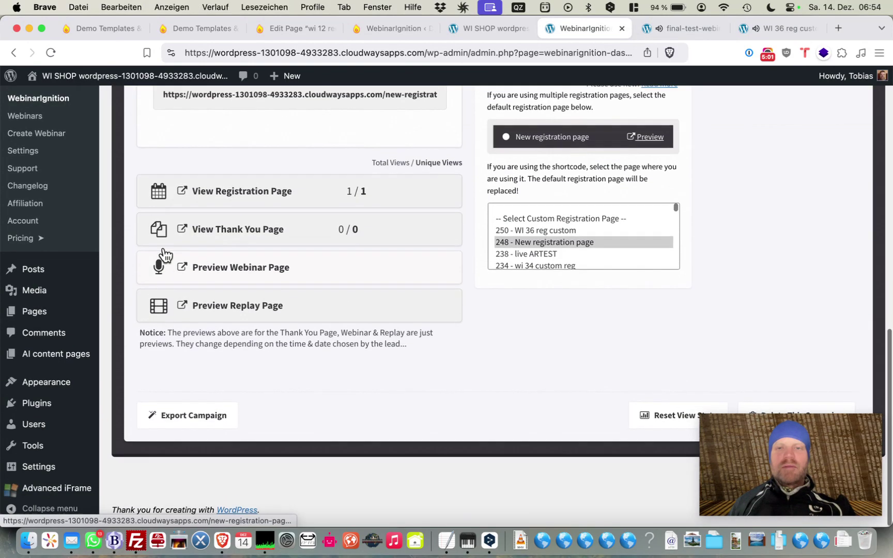
{"action": "left_click", "coordinate": [531, 237]}
{"action": "scroll", "coordinate": [730, 206], "scroll_direction": "up", "scroll_amount": 10}
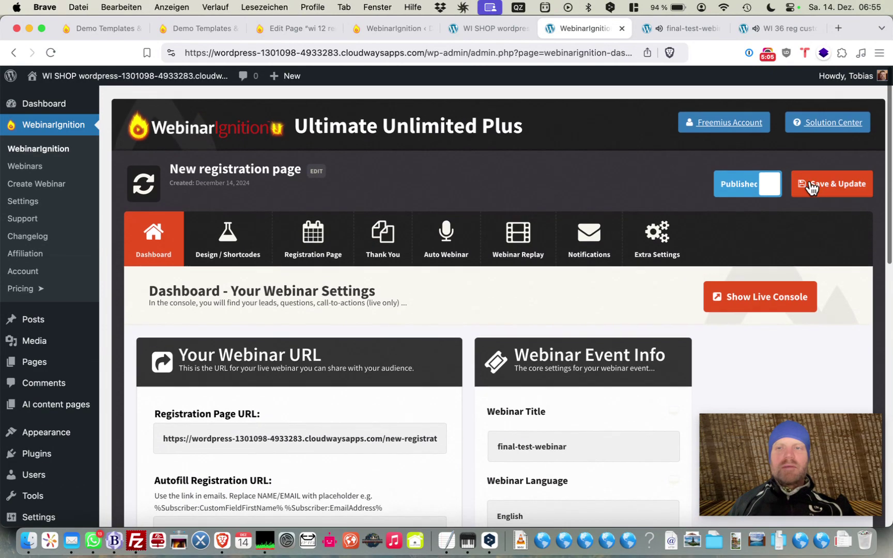
{"action": "left_click", "coordinate": [823, 186]}
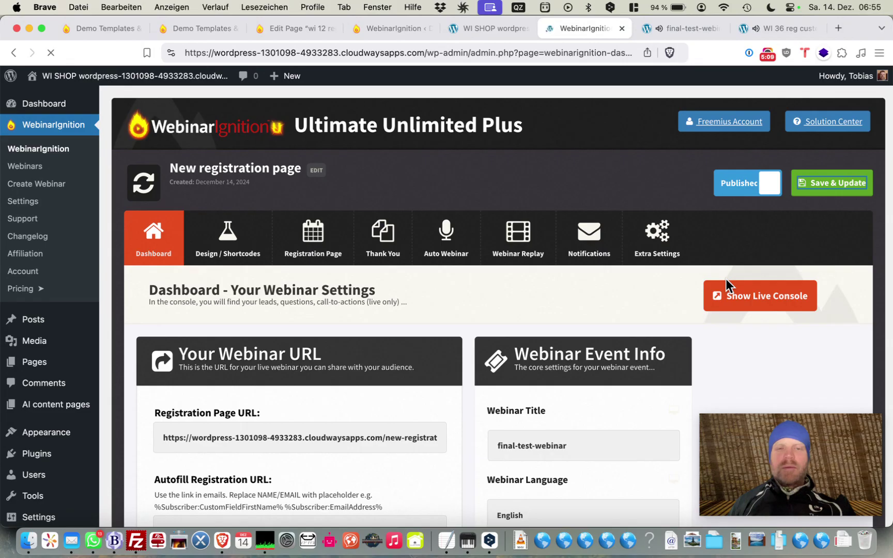
- Preview the "WI 36 reg custom" default registration page from the webinar dashboard and examine its layout down to the footer
{"action": "scroll", "coordinate": [726, 279], "scroll_direction": "down", "scroll_amount": 15}
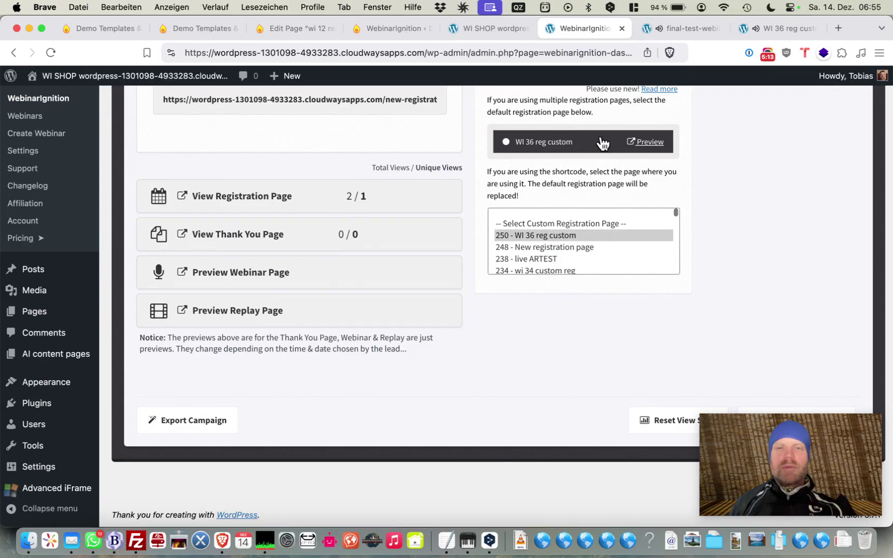
{"action": "left_click", "coordinate": [649, 142]}
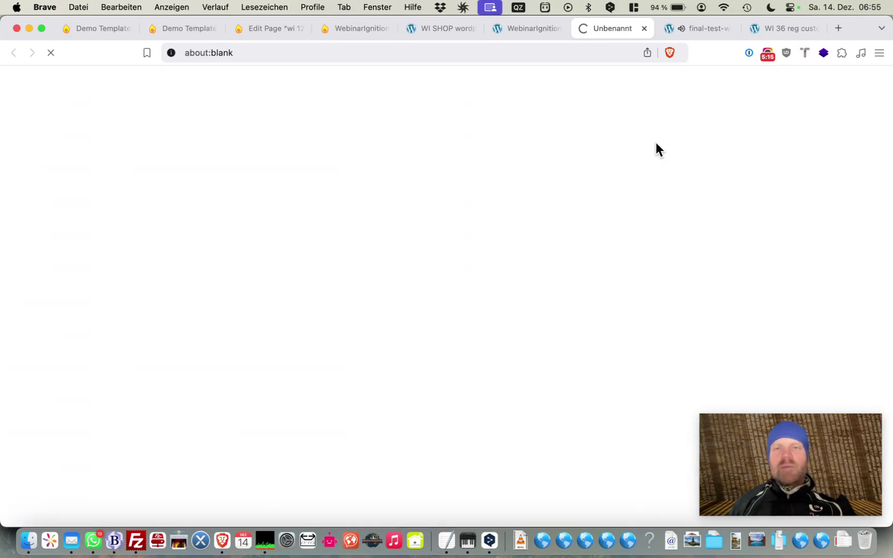
{"action": "left_click", "coordinate": [728, 30]}
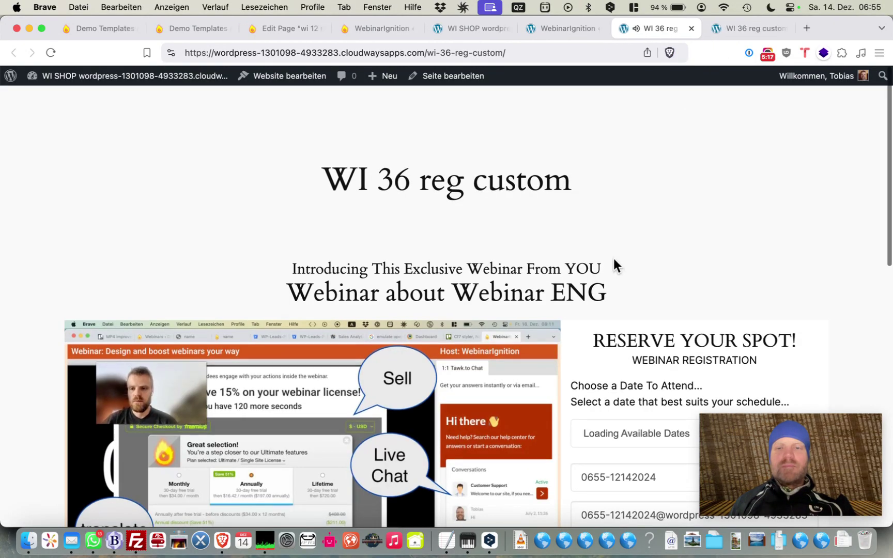
{"action": "scroll", "coordinate": [613, 257], "scroll_direction": "down", "scroll_amount": 3}
{"action": "scroll", "coordinate": [614, 258], "scroll_direction": "down", "scroll_amount": 10}
{"action": "scroll", "coordinate": [614, 258], "scroll_direction": "up", "scroll_amount": 20}
{"action": "scroll", "coordinate": [613, 259], "scroll_direction": "down", "scroll_amount": 10}
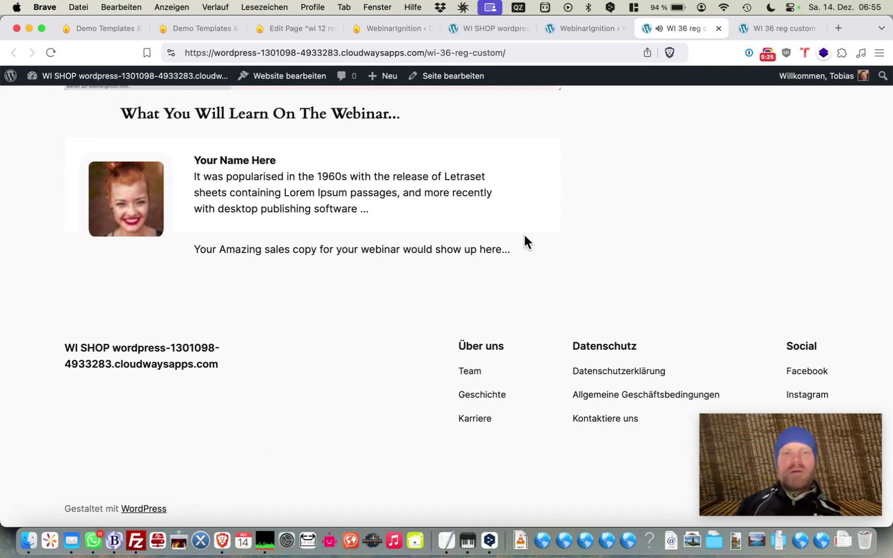
{"action": "scroll", "coordinate": [524, 235], "scroll_direction": "up", "scroll_amount": 10}
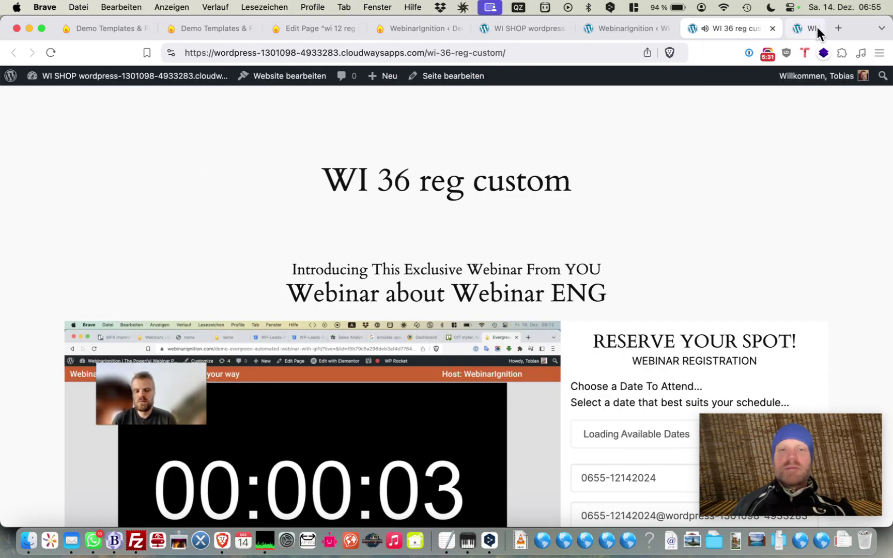
- Close the duplicate page tab, open "WI 36 reg custom" for editing, and change its title to "New registration Page"
{"action": "left_click", "coordinate": [816, 28]}
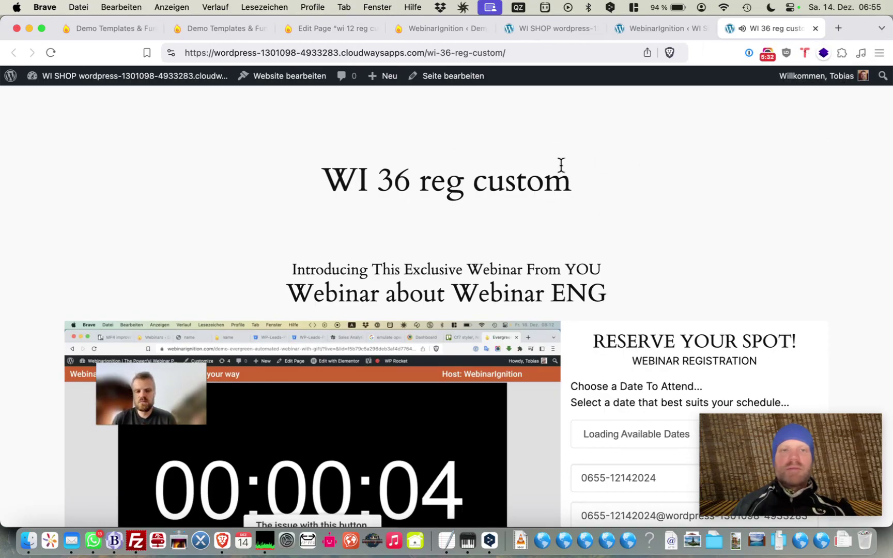
{"action": "left_click", "coordinate": [459, 79]}
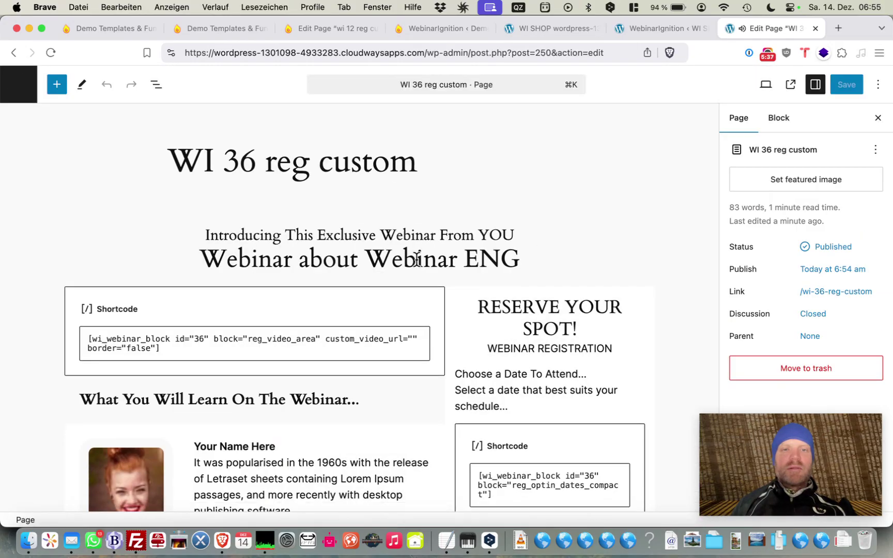
{"action": "double_click", "coordinate": [399, 166]}
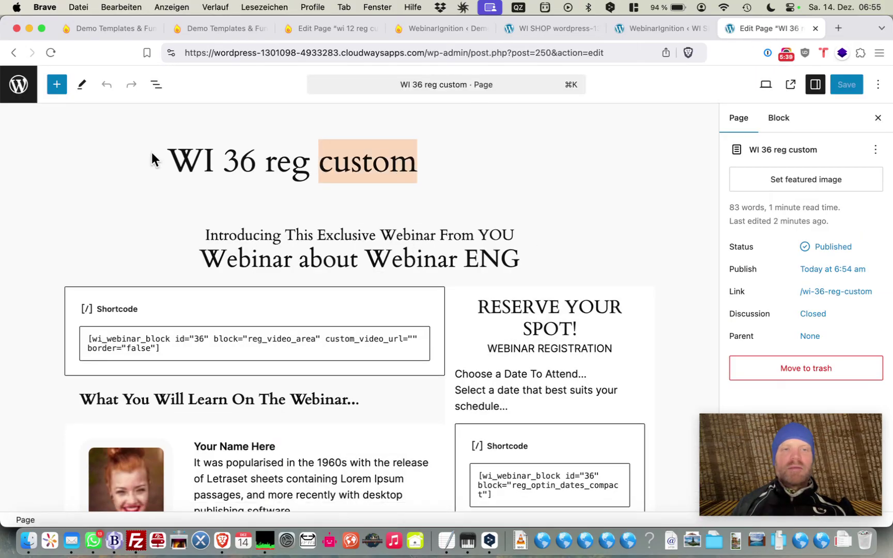
{"action": "left_click", "coordinate": [168, 160]}
{"action": "type", "text": "New regis"}
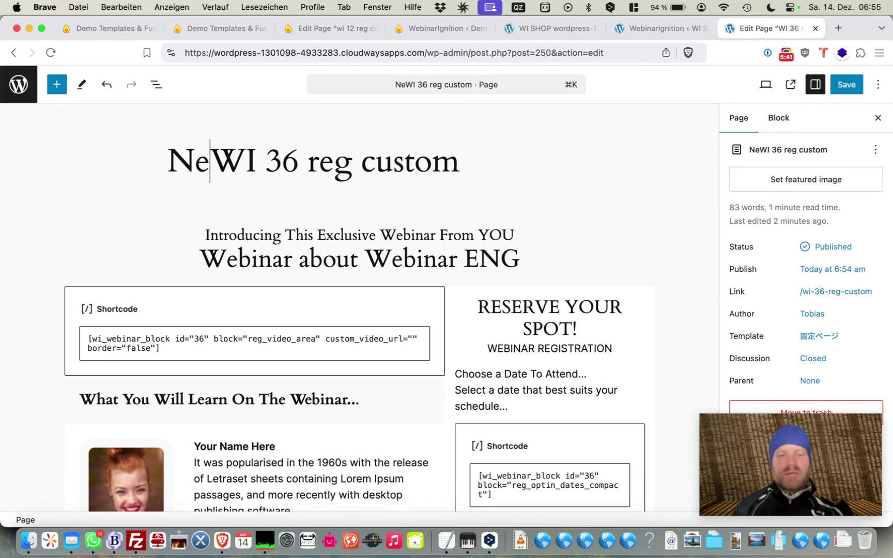
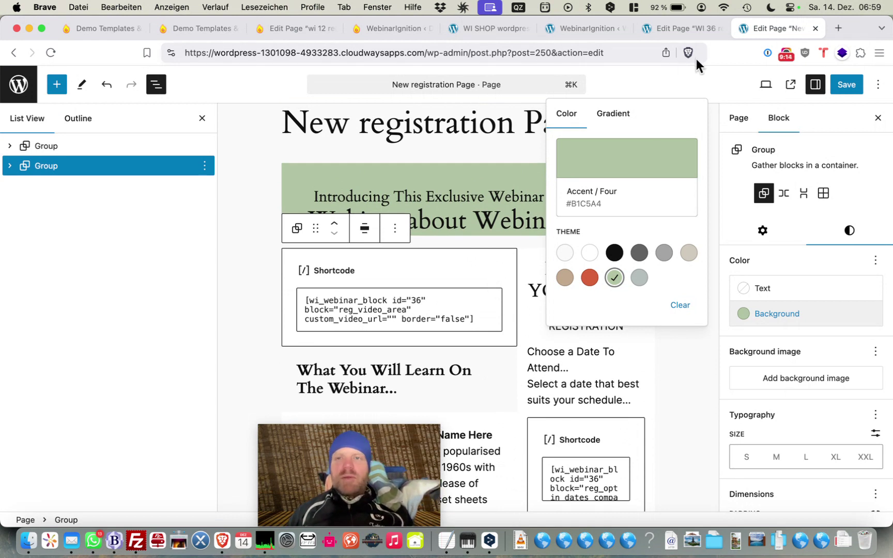
- Leave the page editor without saving the green group background, and close the other editor tab with the "Webinar reg lead magnet 1" template
{"action": "left_click", "coordinate": [663, 79]}
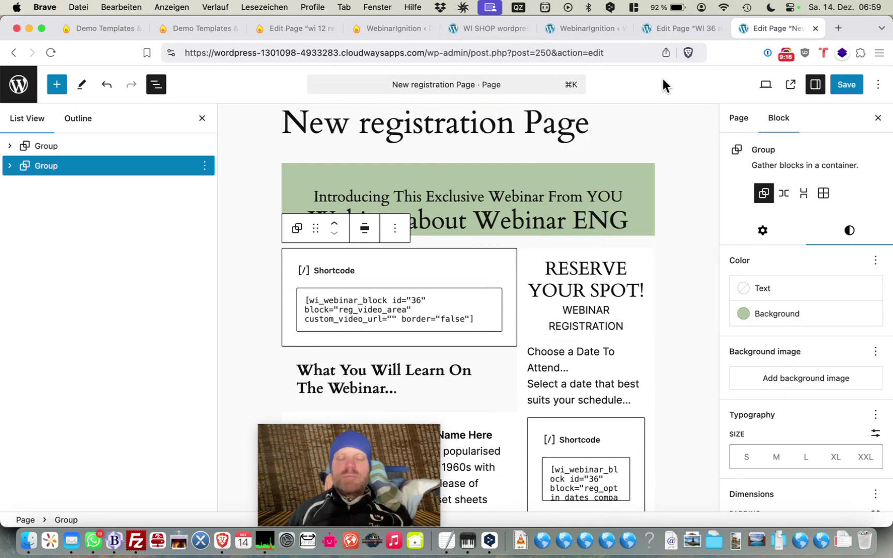
{"action": "left_click", "coordinate": [15, 53]}
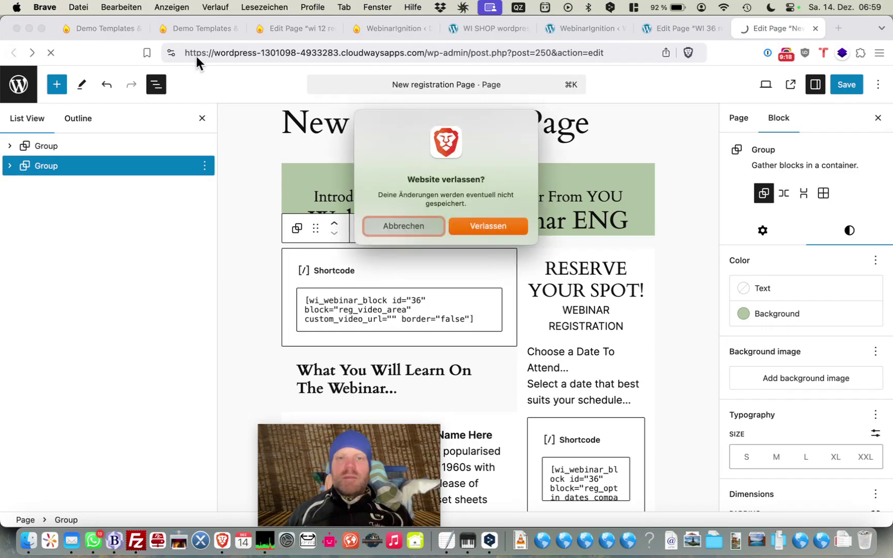
{"action": "left_click", "coordinate": [505, 224]}
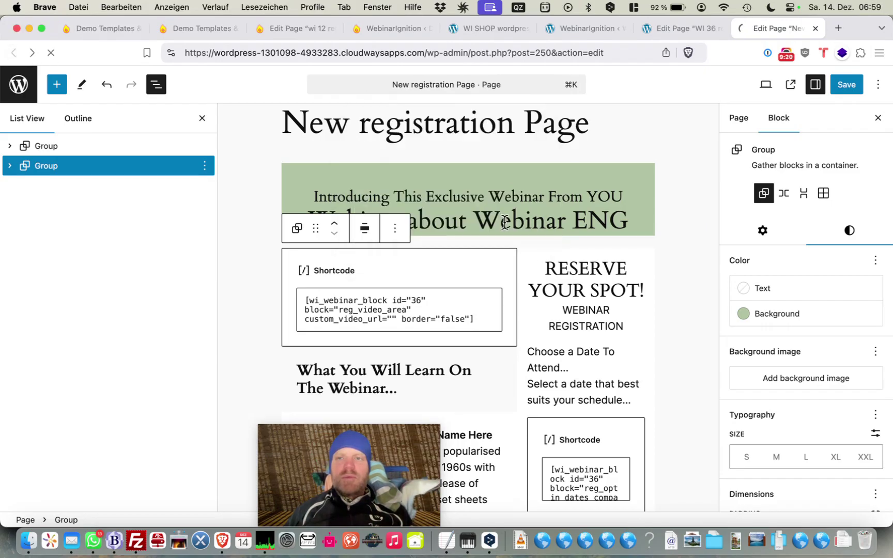
{"action": "left_click", "coordinate": [702, 23]}
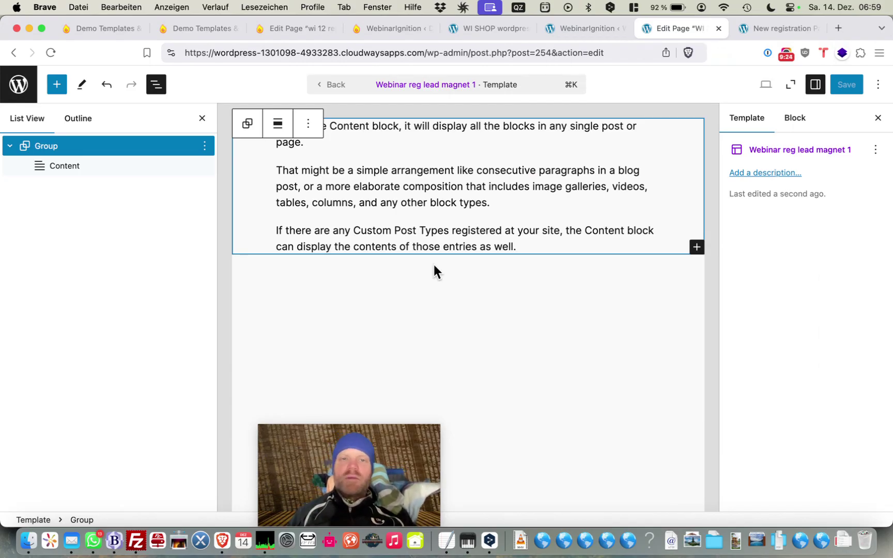
{"action": "left_click", "coordinate": [720, 29]}
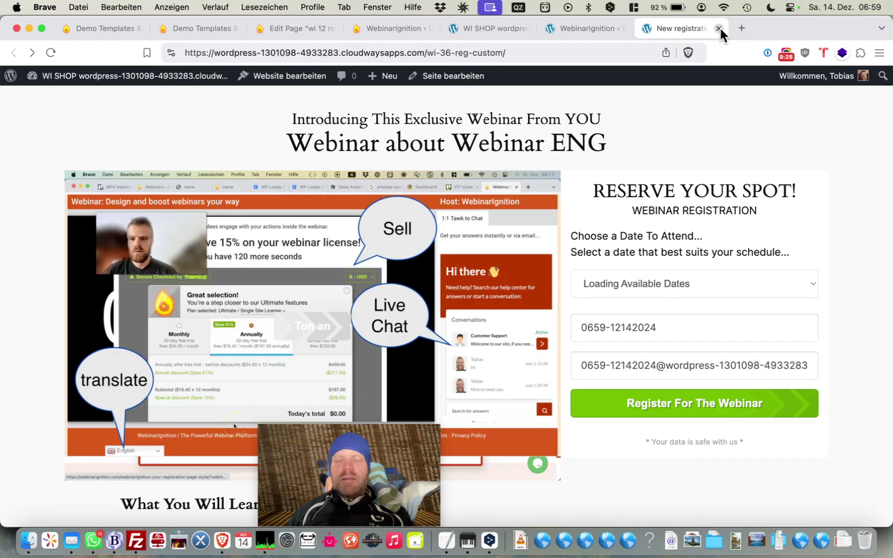
- Reopen the registration page for editing, open its "Webinar reg lead magnet 1" template for editing, and dismiss the backup notice
{"action": "left_click", "coordinate": [429, 80]}
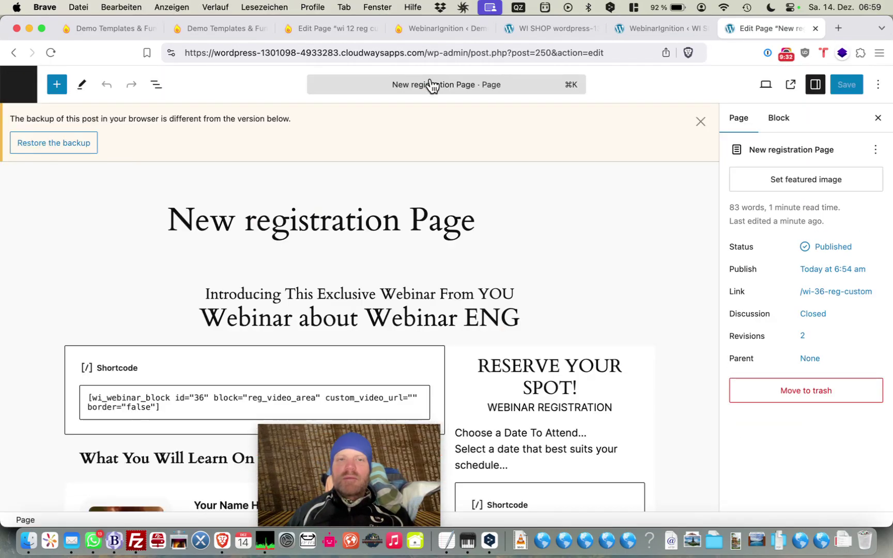
{"action": "left_click", "coordinate": [700, 122]}
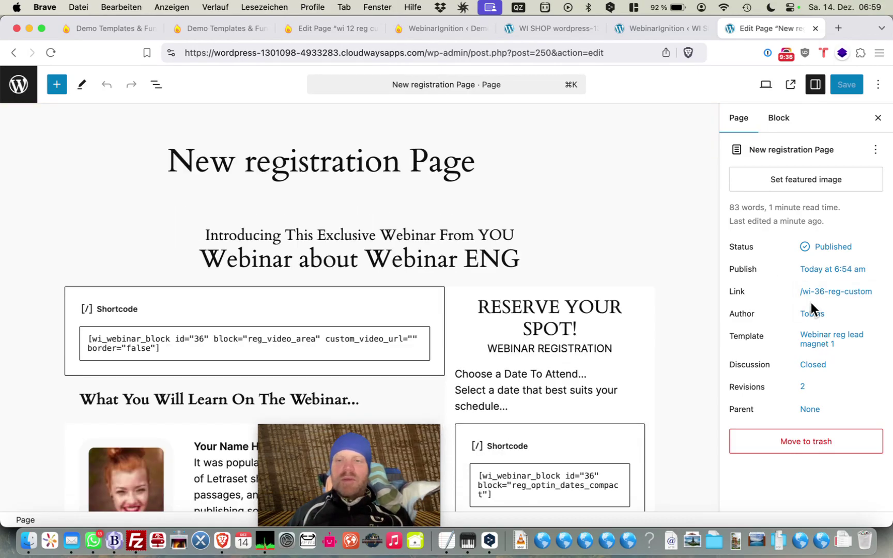
{"action": "left_click", "coordinate": [822, 344]}
{"action": "left_click", "coordinate": [814, 345]}
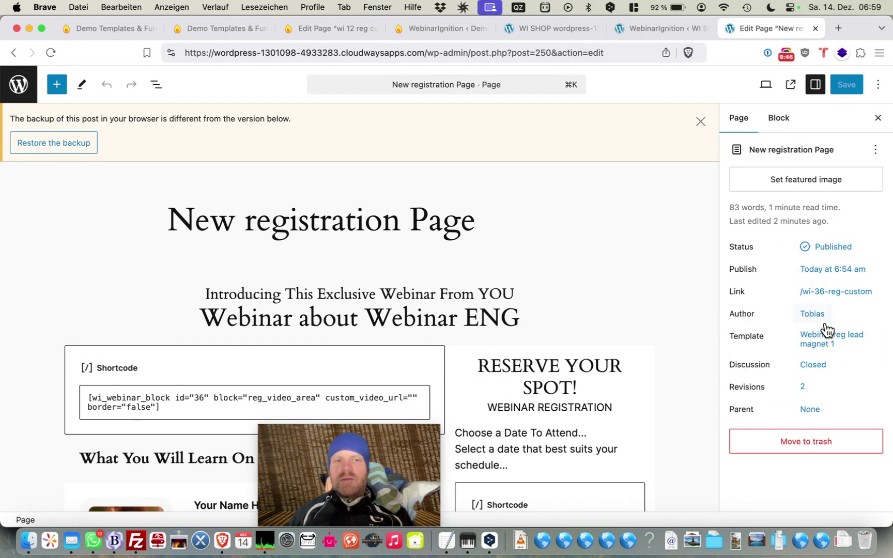
{"action": "left_click", "coordinate": [825, 343]}
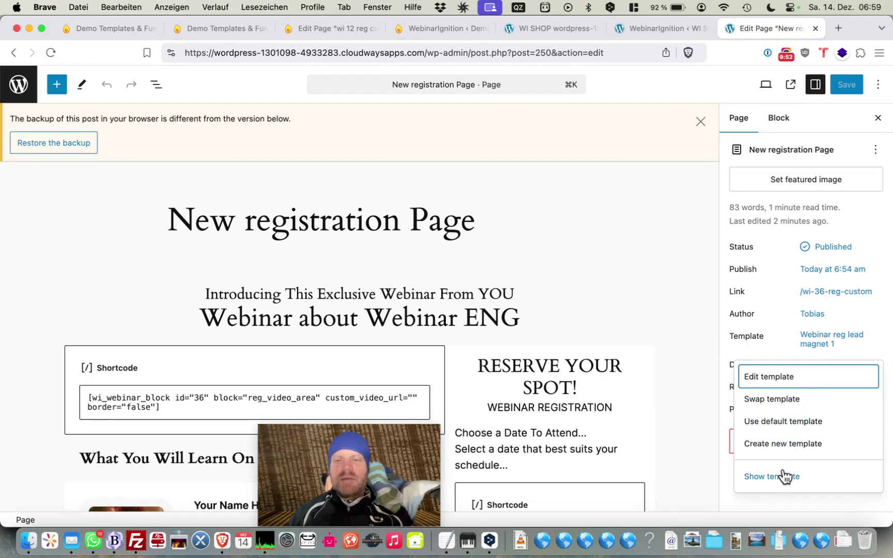
{"action": "left_click", "coordinate": [796, 377]}
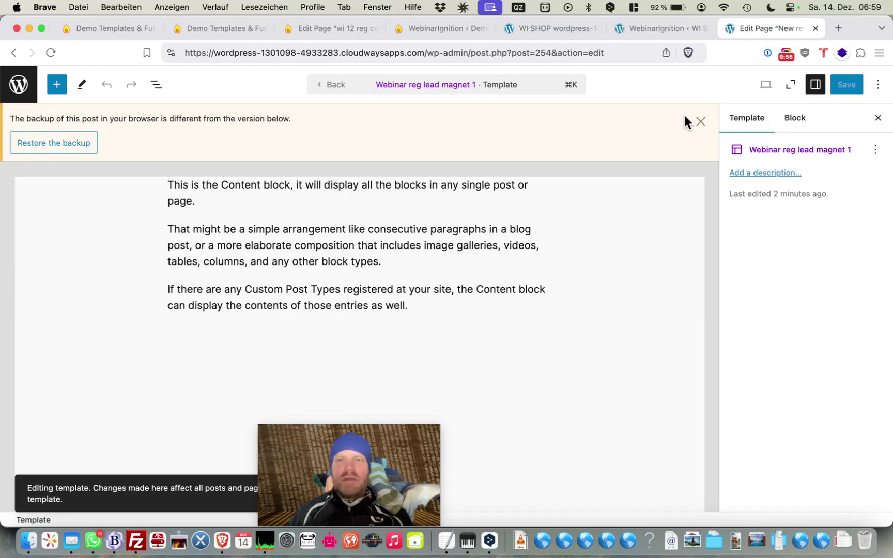
{"action": "left_click", "coordinate": [701, 122]}
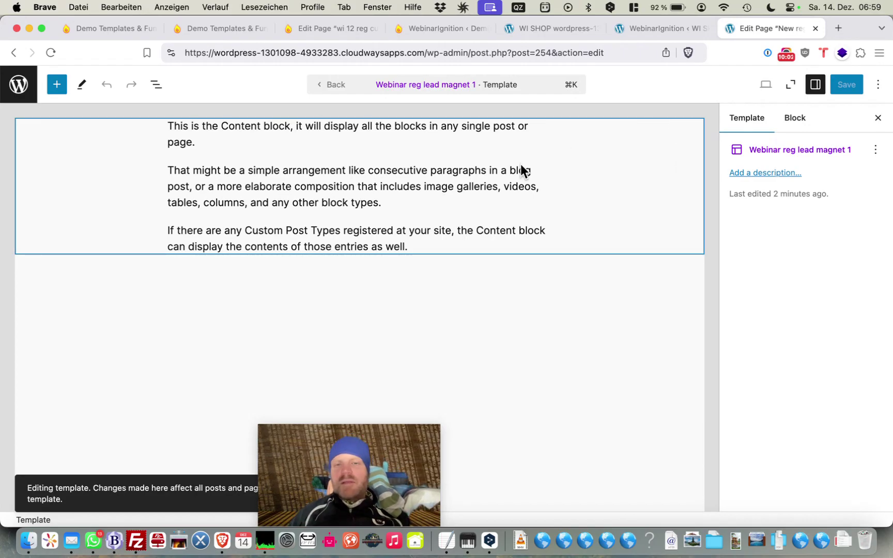
- Select the template's Content block and review its layout and style settings
{"action": "left_click", "coordinate": [594, 168]}
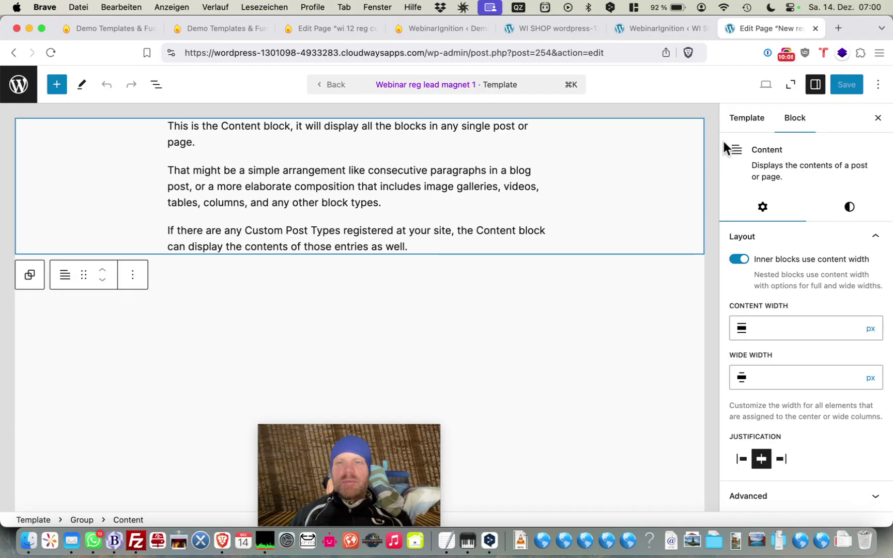
{"action": "left_click", "coordinate": [759, 126]}
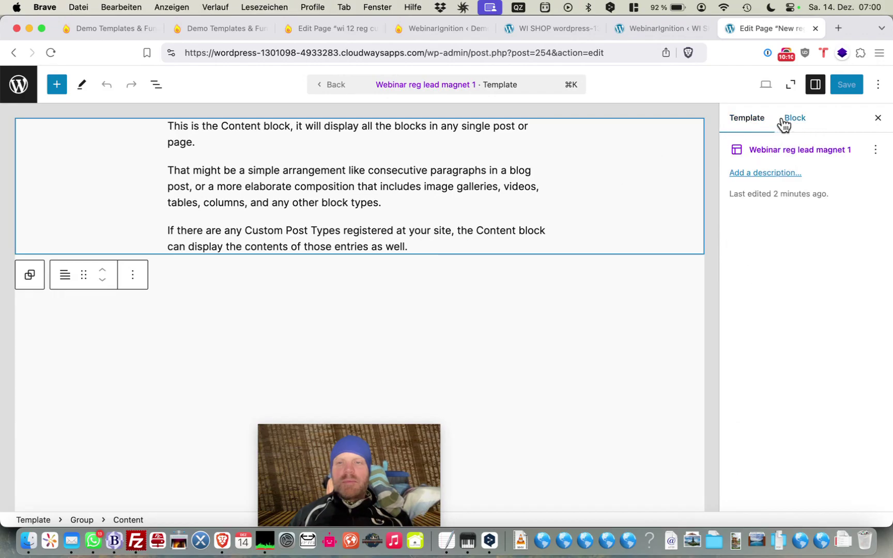
{"action": "left_click", "coordinate": [785, 123]}
{"action": "left_click", "coordinate": [850, 208]}
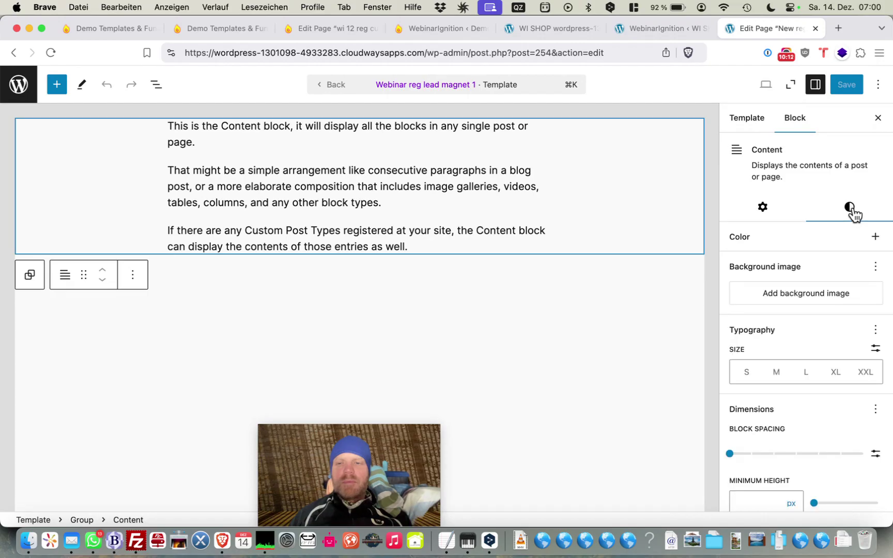
{"action": "left_click", "coordinate": [817, 89]}
{"action": "left_click", "coordinate": [817, 89]}
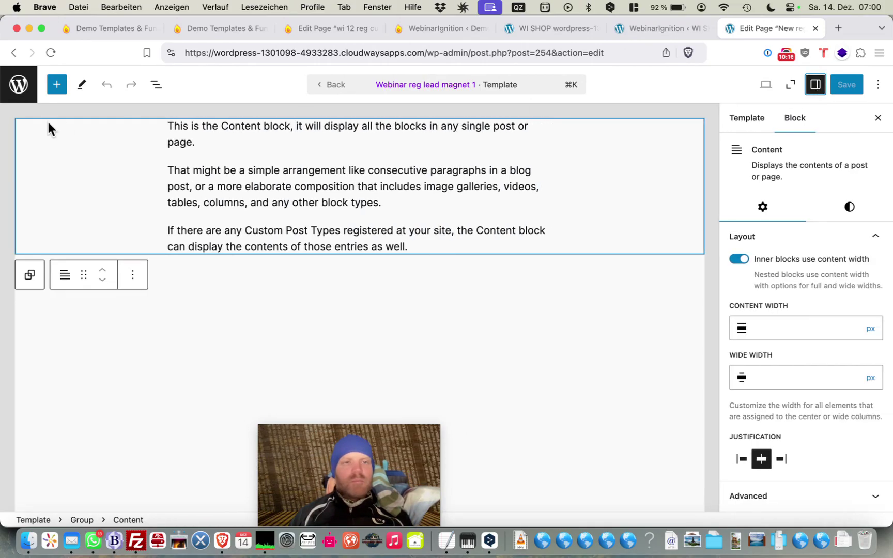
- Show the template's block structure and inspect the outer Group, ending with its nested Content block selected
{"action": "left_click", "coordinate": [156, 84]}
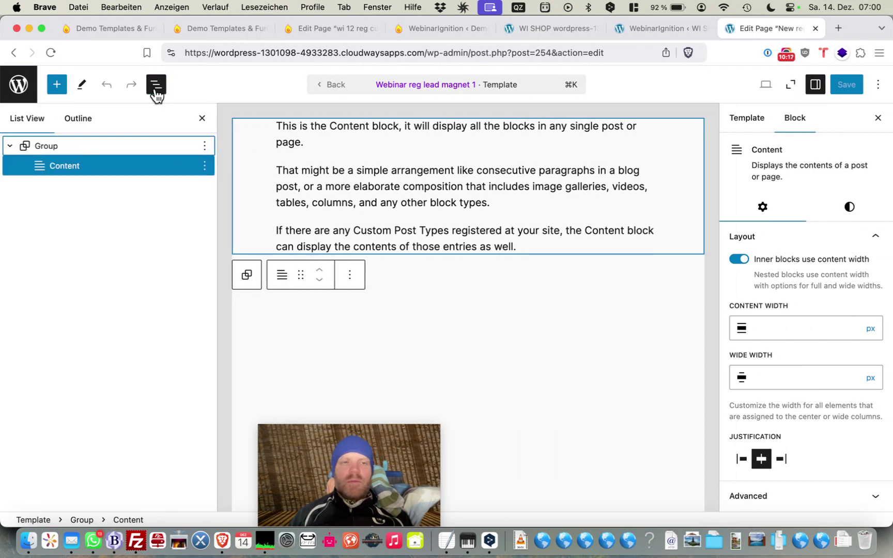
{"action": "left_click", "coordinate": [106, 145]}
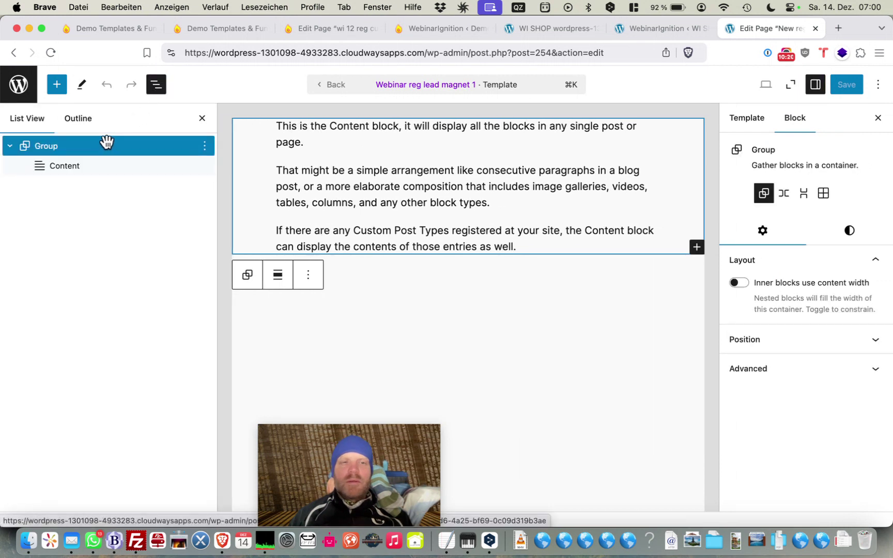
{"action": "left_click", "coordinate": [406, 86]}
{"action": "key", "text": "Escape"}
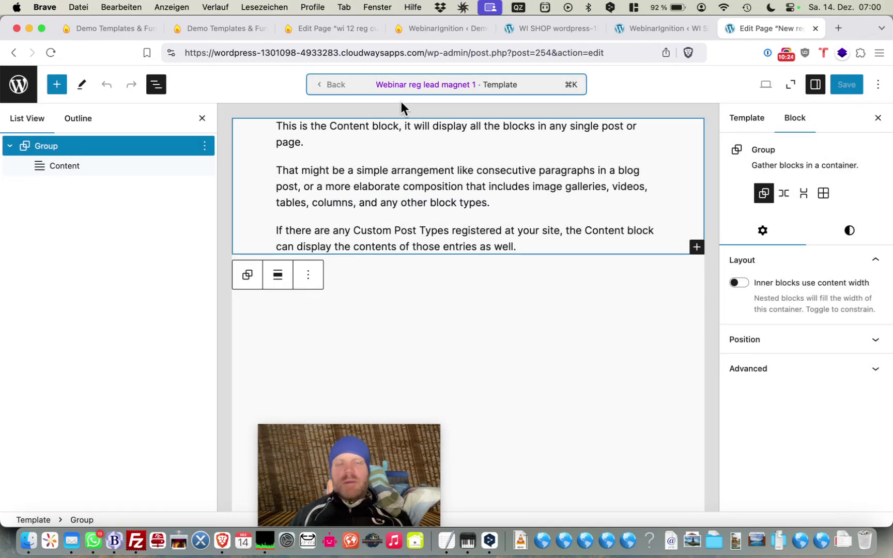
{"action": "left_click", "coordinate": [787, 54]}
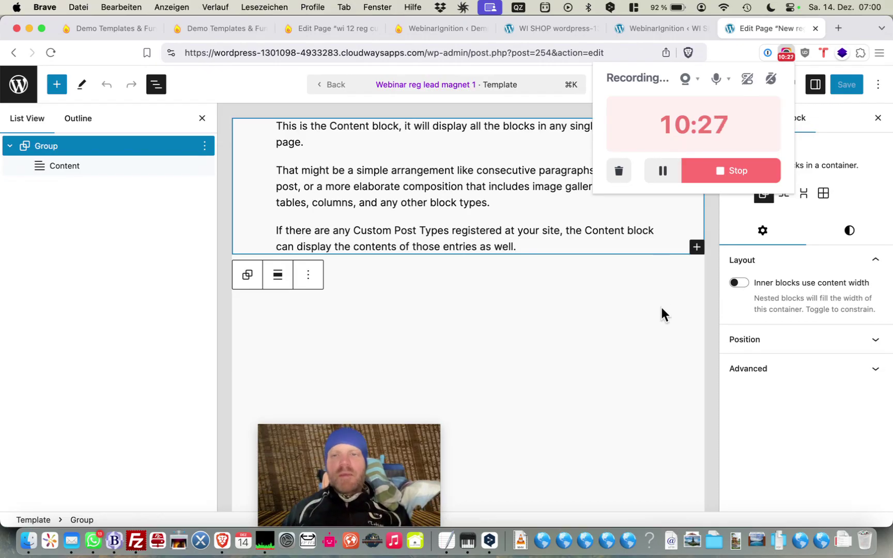
{"action": "key", "text": "Escape"}
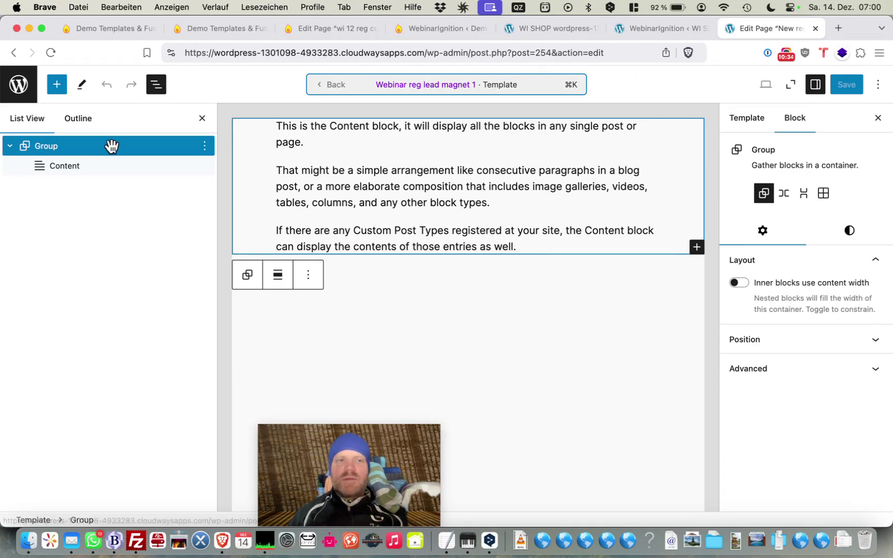
{"action": "left_click", "coordinate": [106, 173]}
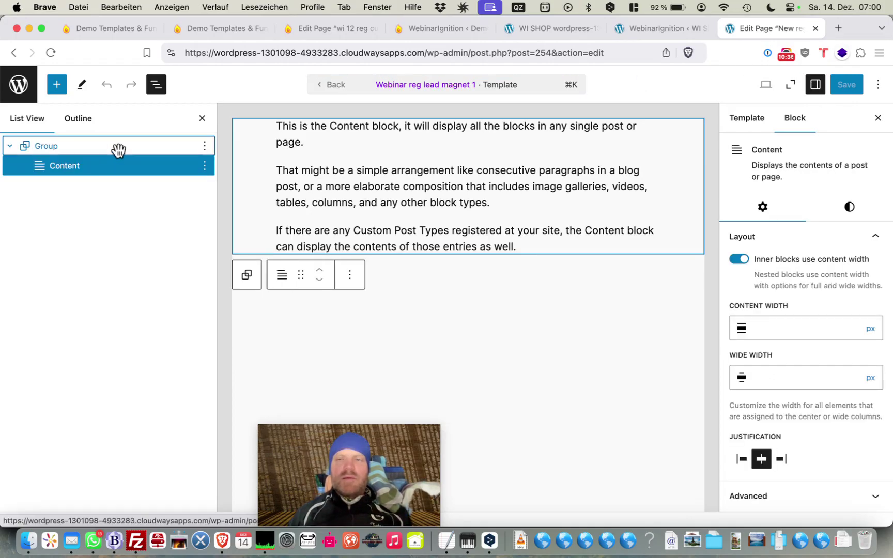
- Leave the page editor, open the live registration page and open its template in the site editor
{"action": "left_click", "coordinate": [118, 149]}
{"action": "left_click", "coordinate": [118, 166]}
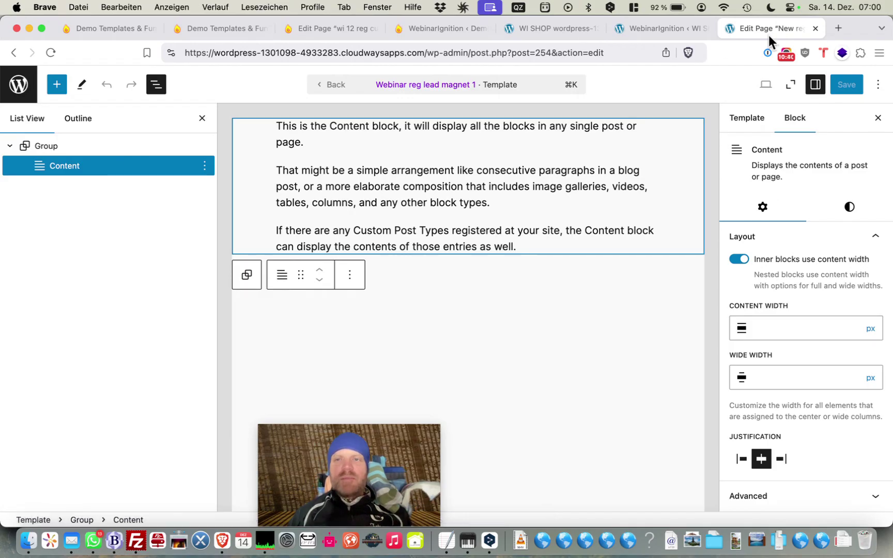
{"action": "left_click", "coordinate": [814, 29]}
{"action": "left_click", "coordinate": [650, 142]}
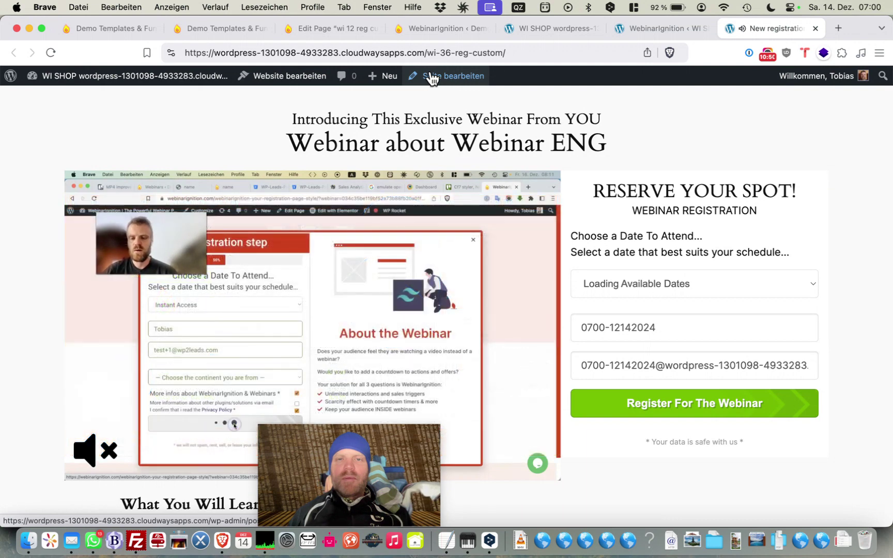
{"action": "left_click", "coordinate": [286, 83]}
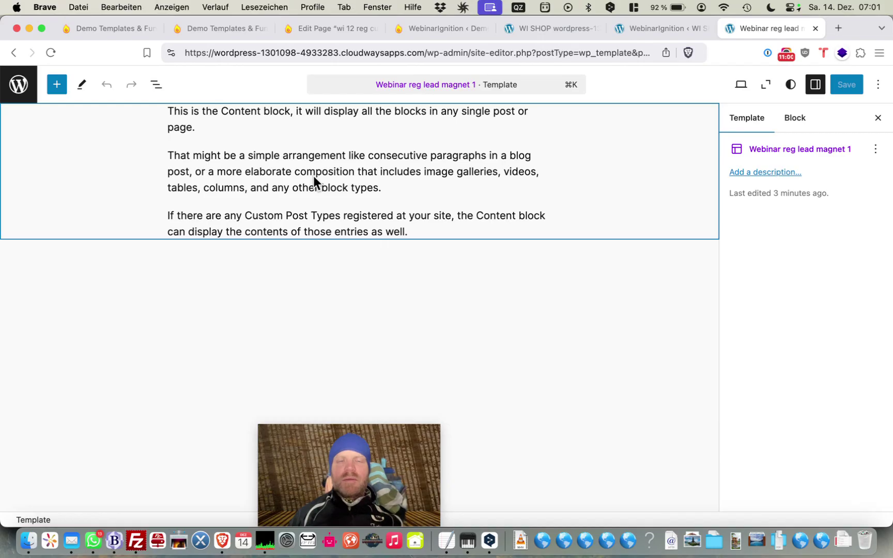
- Browse the site's style variations, apply the Rust variation and save the custom styles
{"action": "left_click", "coordinate": [793, 84]}
{"action": "left_click", "coordinate": [633, 151]}
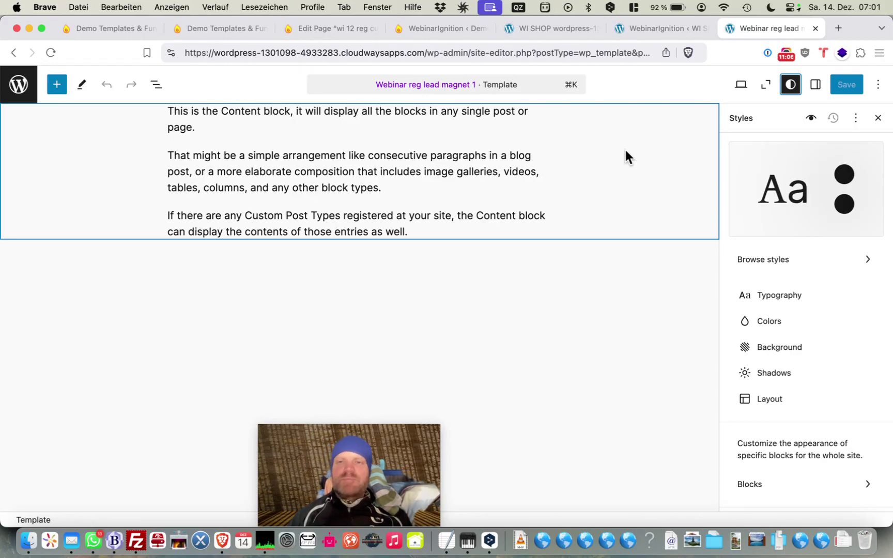
{"action": "left_click", "coordinate": [774, 259]}
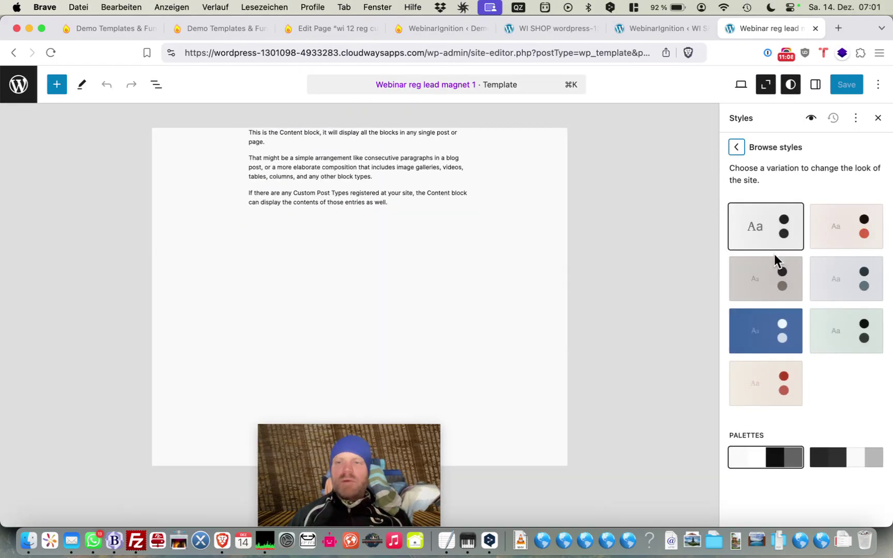
{"action": "left_click", "coordinate": [759, 380]}
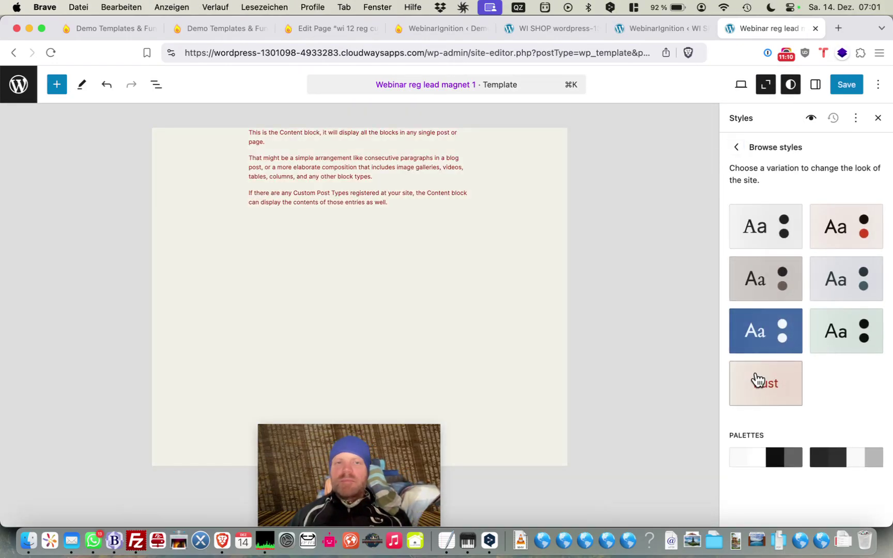
{"action": "left_click", "coordinate": [835, 90]}
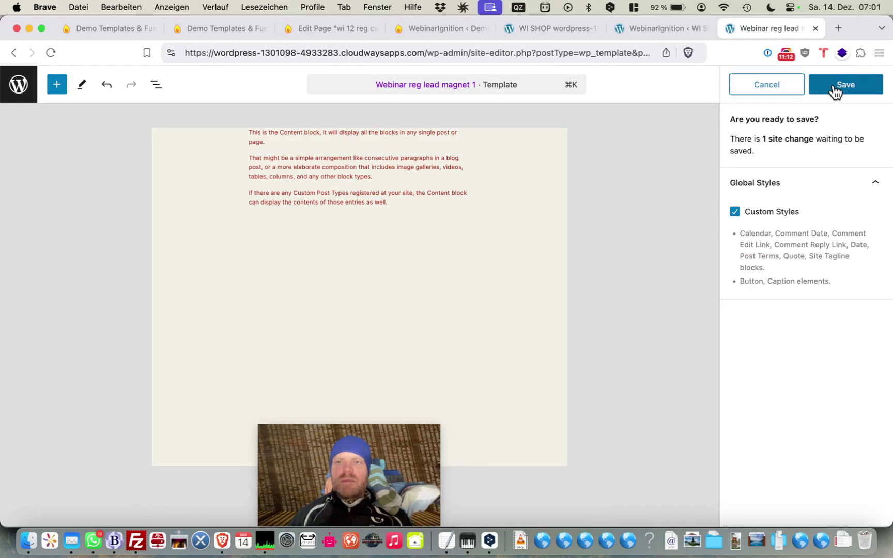
{"action": "left_click", "coordinate": [834, 86]}
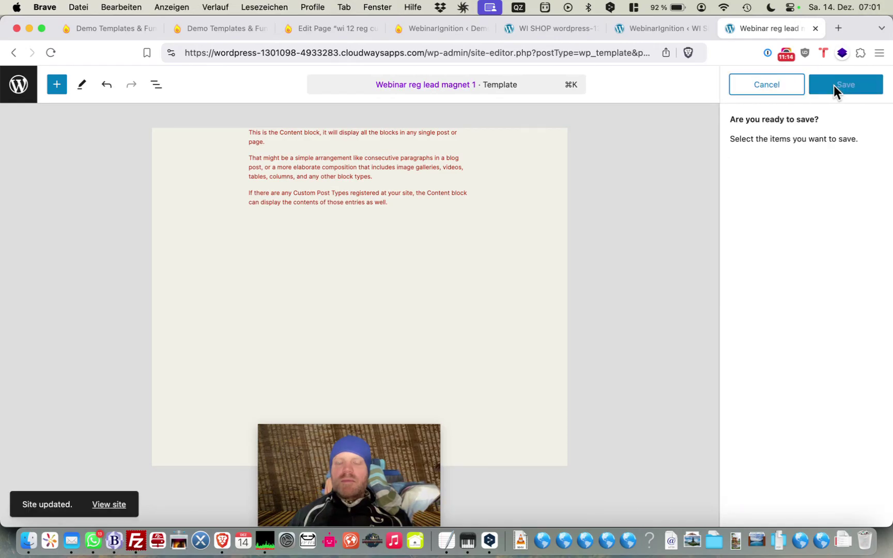
- View the site's front page with the saved styles and close it again
{"action": "left_click", "coordinate": [134, 502]}
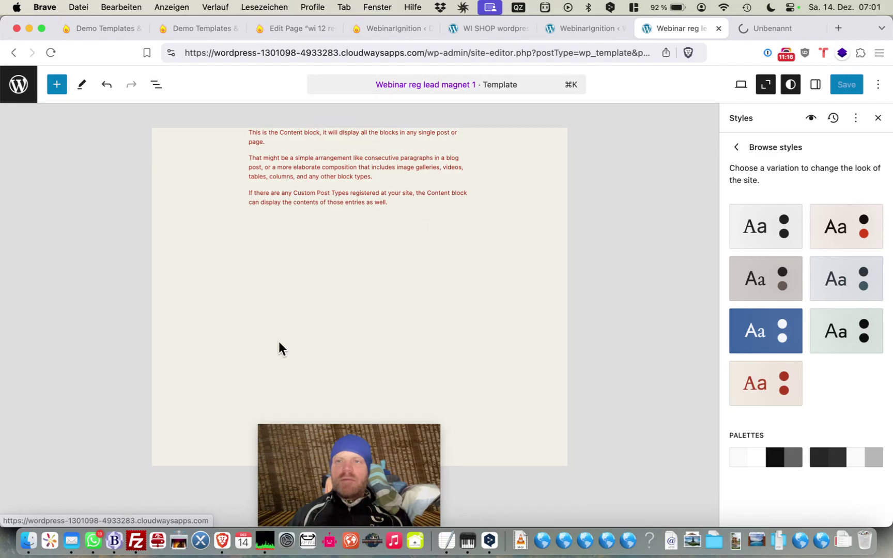
{"action": "left_click", "coordinate": [758, 33]}
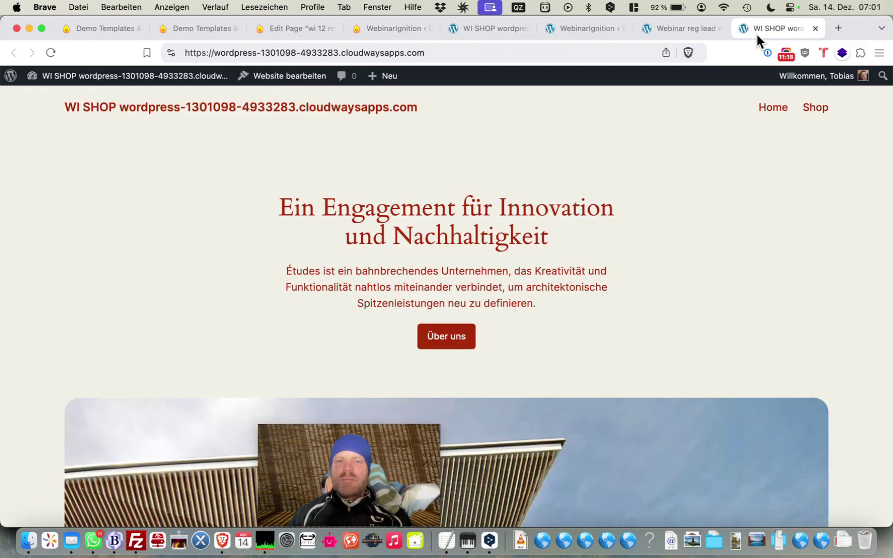
{"action": "left_click", "coordinate": [814, 27]}
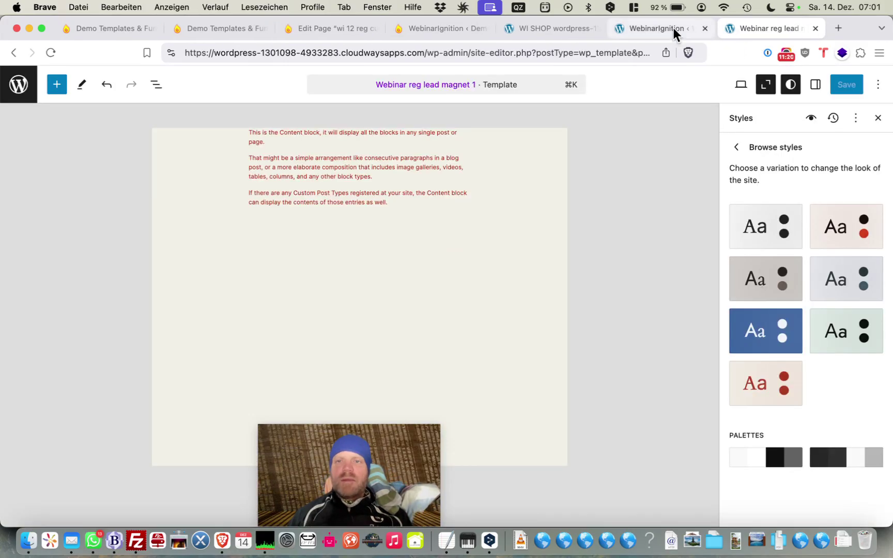
- Open the custom registration page from WebinarIgnition and examine its colours and fonts from the title to the host section
{"action": "left_click", "coordinate": [671, 28]}
{"action": "left_click", "coordinate": [653, 141]}
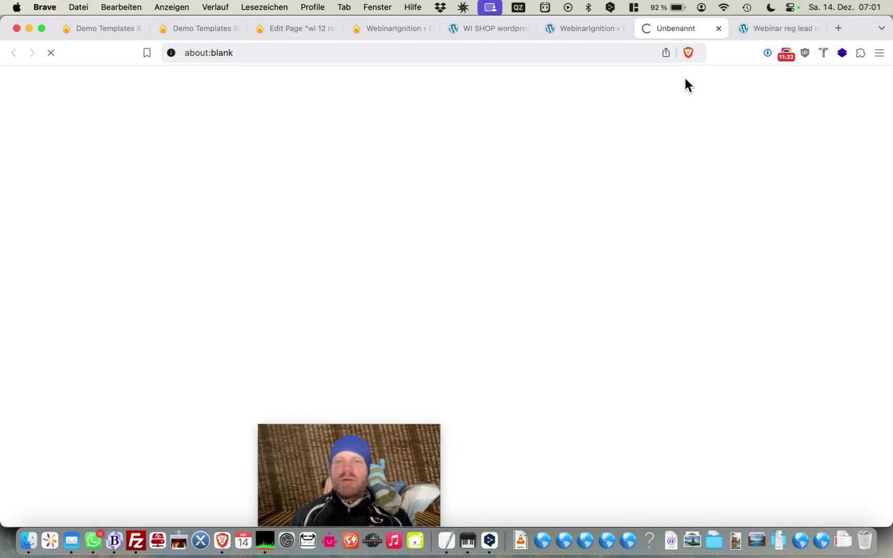
{"action": "scroll", "coordinate": [662, 151], "scroll_direction": "down", "scroll_amount": 5}
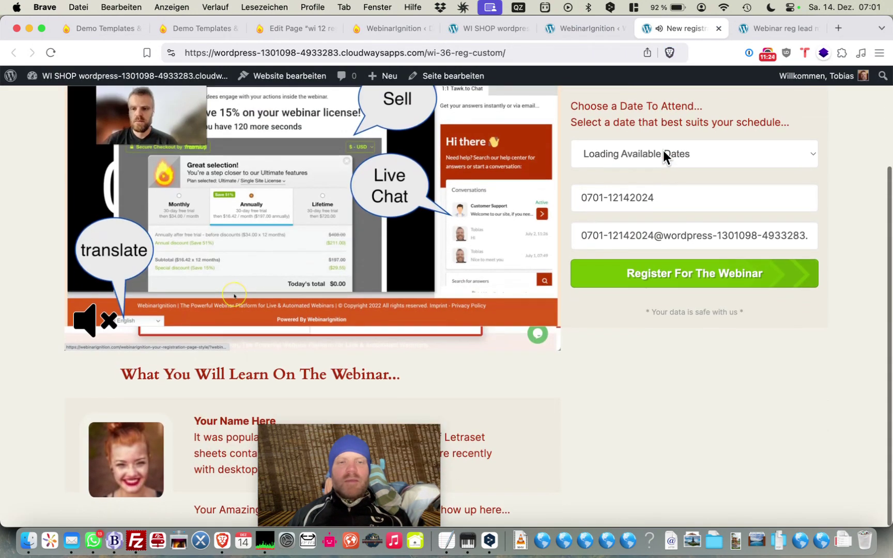
{"action": "scroll", "coordinate": [663, 151], "scroll_direction": "up", "scroll_amount": 5}
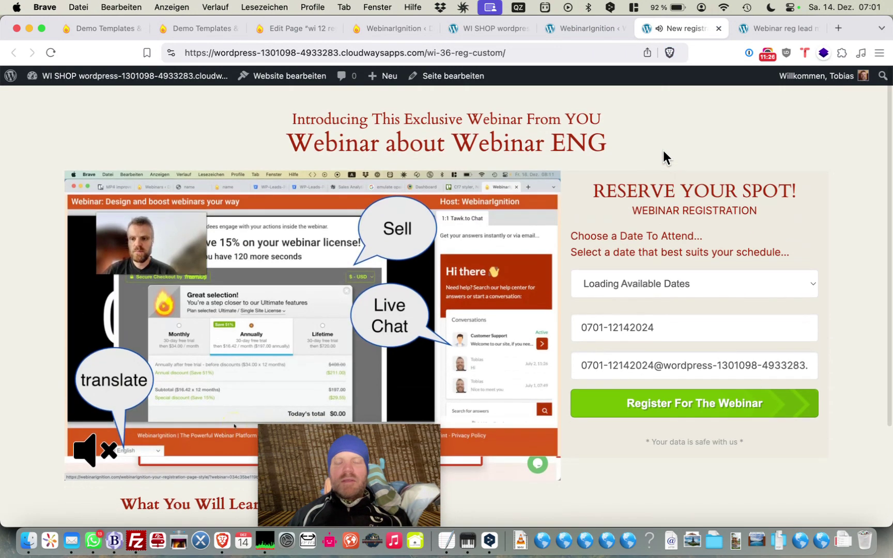
{"action": "scroll", "coordinate": [663, 151], "scroll_direction": "down", "scroll_amount": 3}
{"action": "scroll", "coordinate": [663, 151], "scroll_direction": "down", "scroll_amount": 2}
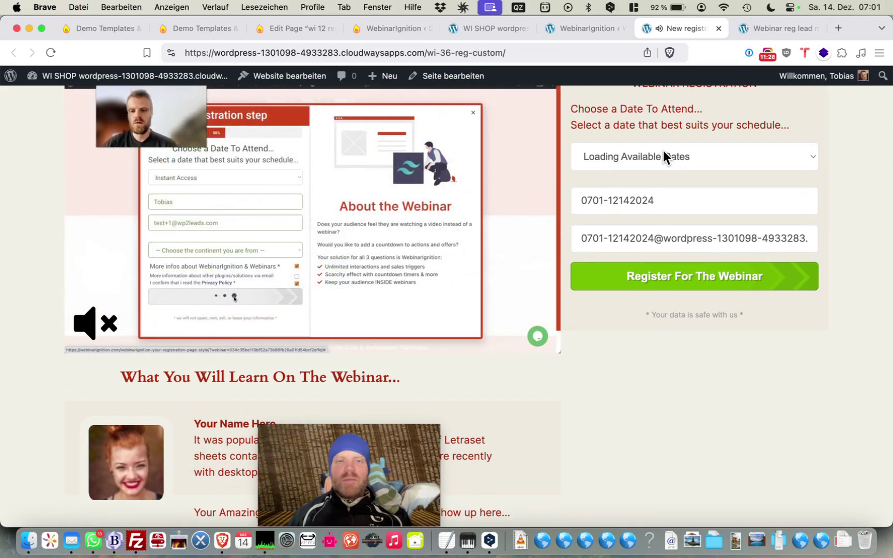
{"action": "scroll", "coordinate": [663, 151], "scroll_direction": "up", "scroll_amount": 5}
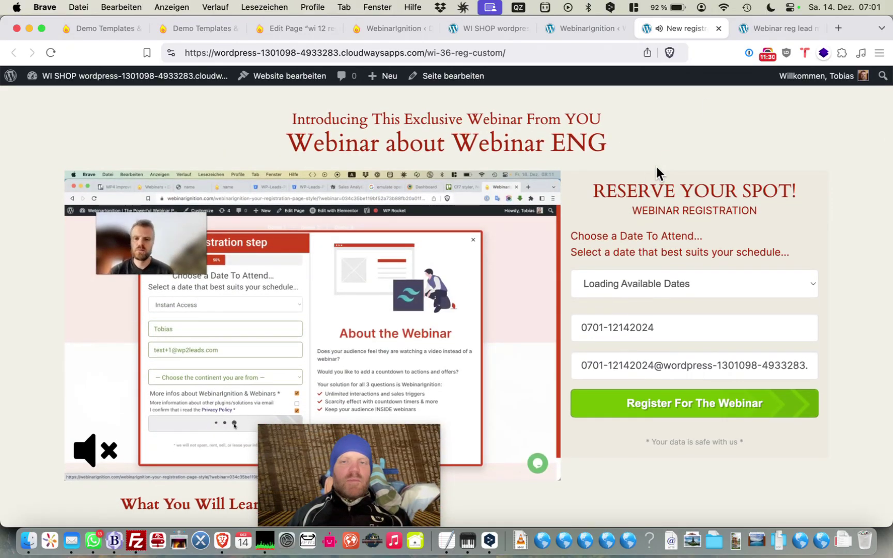
{"action": "scroll", "coordinate": [657, 167], "scroll_direction": "down", "scroll_amount": 5}
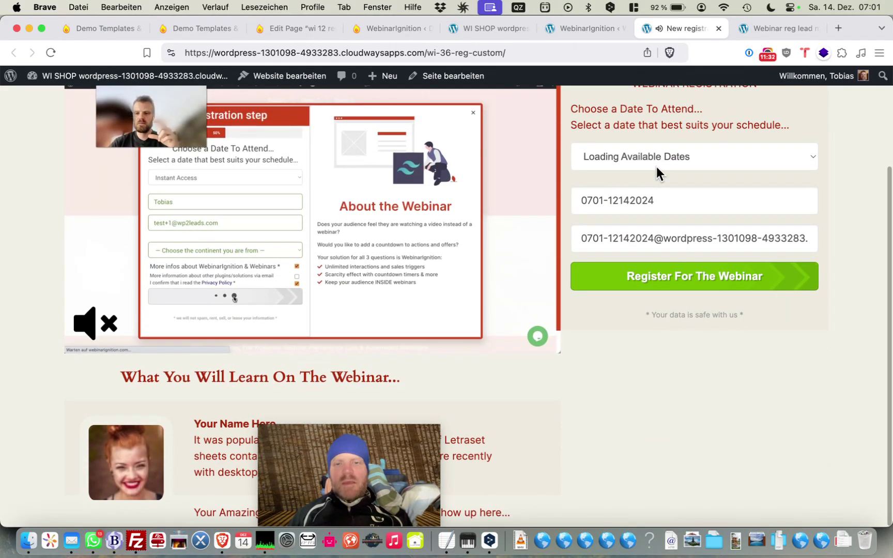
{"action": "scroll", "coordinate": [620, 277], "scroll_direction": "up", "scroll_amount": 5}
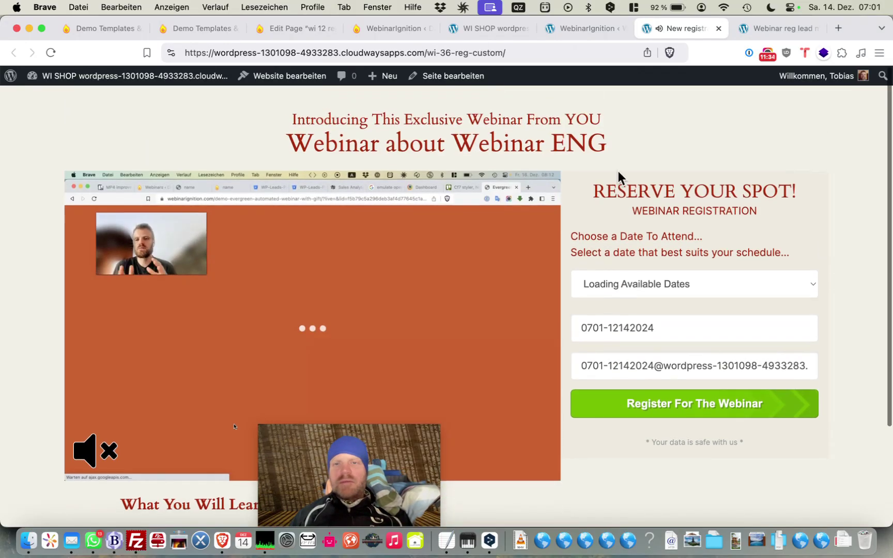
{"action": "left_click_drag", "start_coordinate": [741, 202], "coordinate": [800, 260]}
{"action": "left_click", "coordinate": [801, 255]}
{"action": "scroll", "coordinate": [801, 248], "scroll_direction": "down", "scroll_amount": 1}
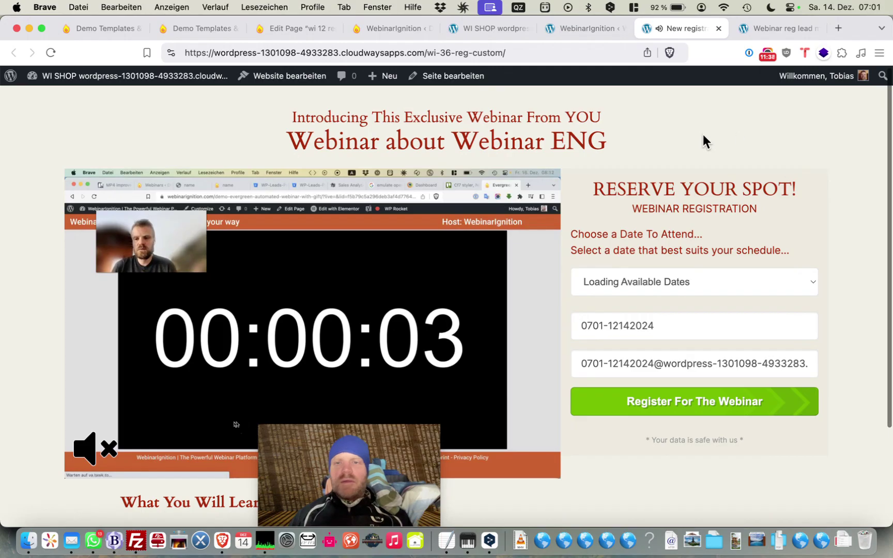
{"action": "scroll", "coordinate": [708, 116], "scroll_direction": "down", "scroll_amount": 5}
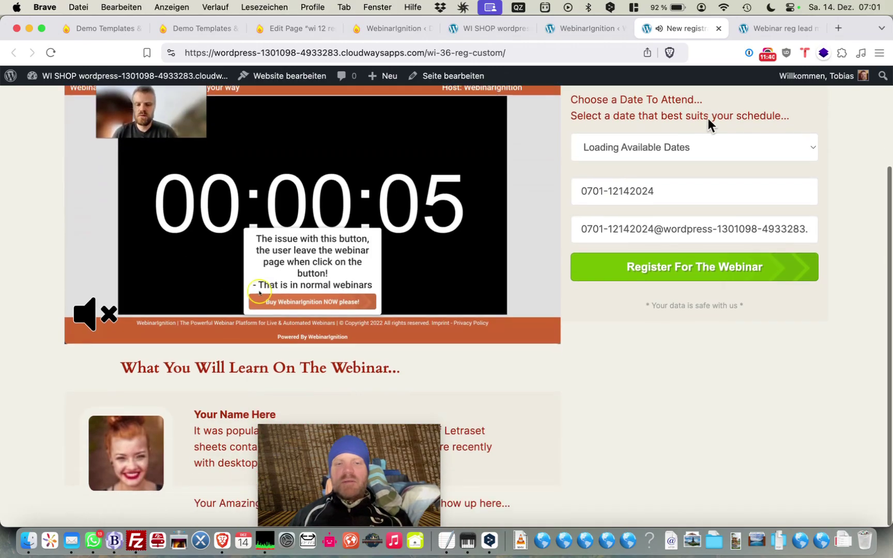
{"action": "scroll", "coordinate": [708, 119], "scroll_direction": "up", "scroll_amount": 1}
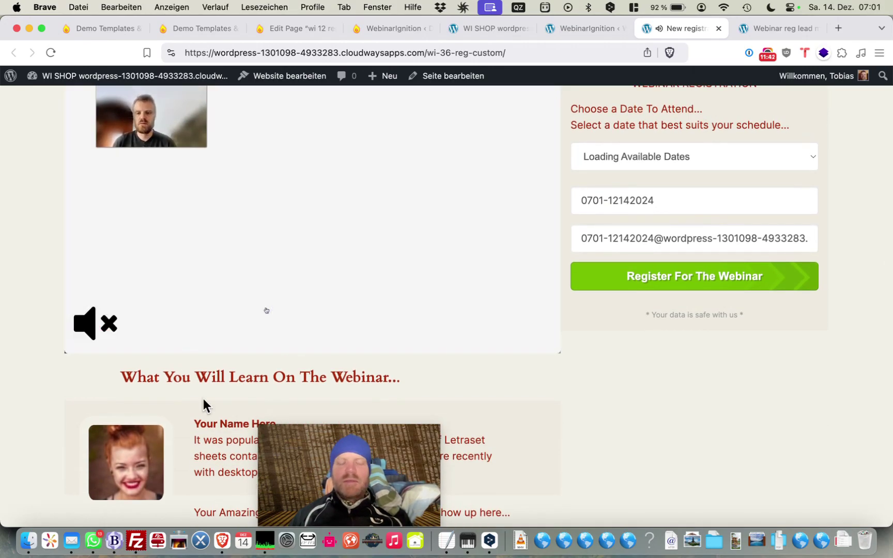
{"action": "scroll", "coordinate": [223, 462], "scroll_direction": "up", "scroll_amount": 5}
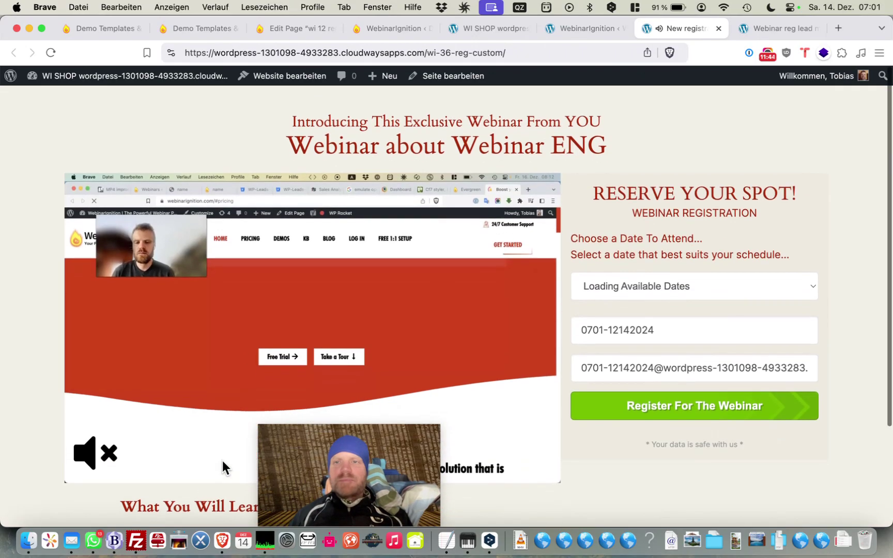
{"action": "left_click_drag", "start_coordinate": [706, 34], "coordinate": [748, 32]}
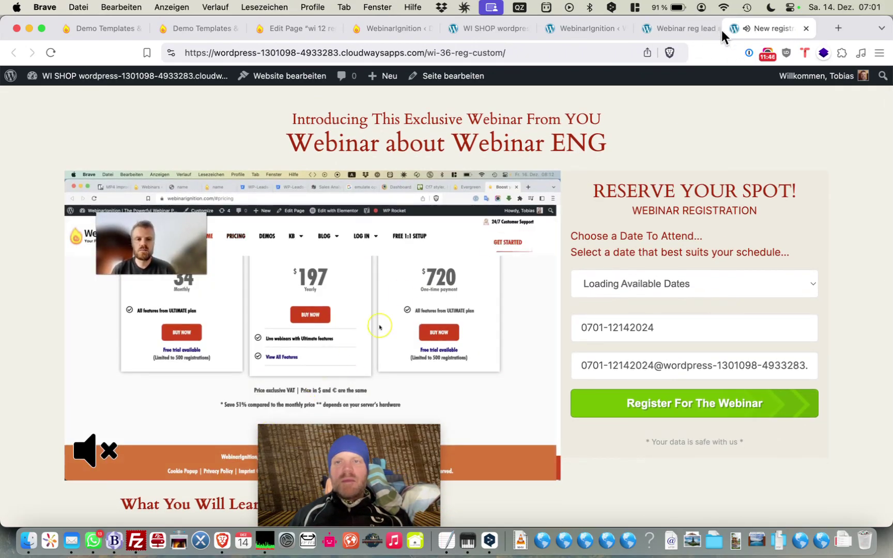
- Apply the Maelstrom style variation, save the site and check it on the registration page
{"action": "left_click", "coordinate": [672, 28]}
{"action": "left_click", "coordinate": [758, 328]}
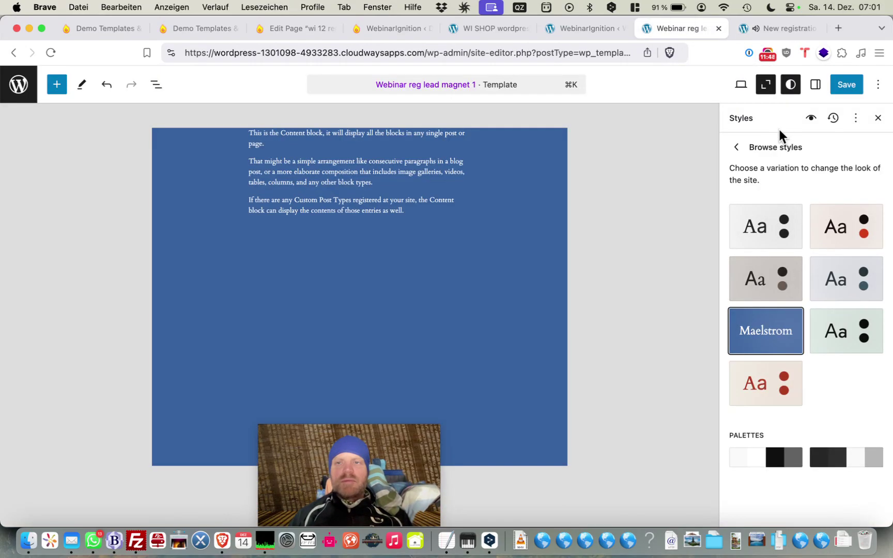
{"action": "left_click", "coordinate": [852, 84]}
{"action": "left_click", "coordinate": [847, 84]}
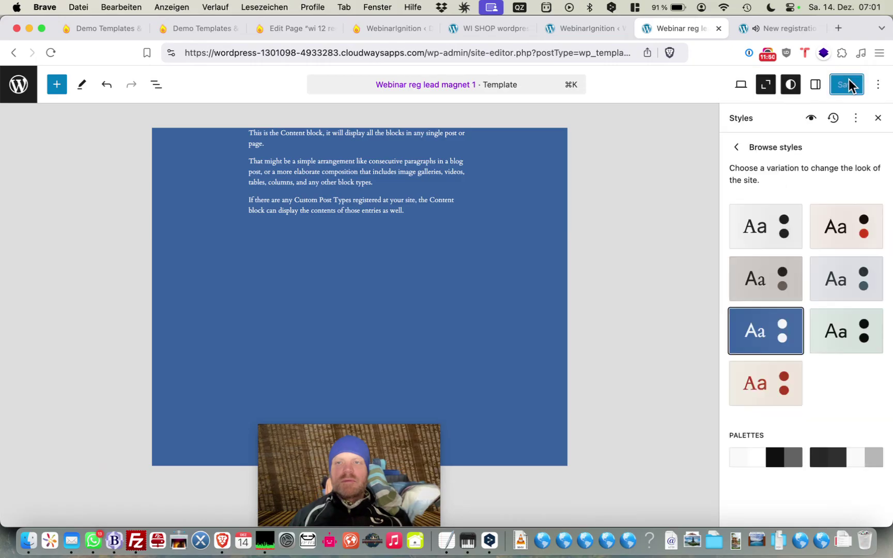
{"action": "left_click", "coordinate": [784, 30]}
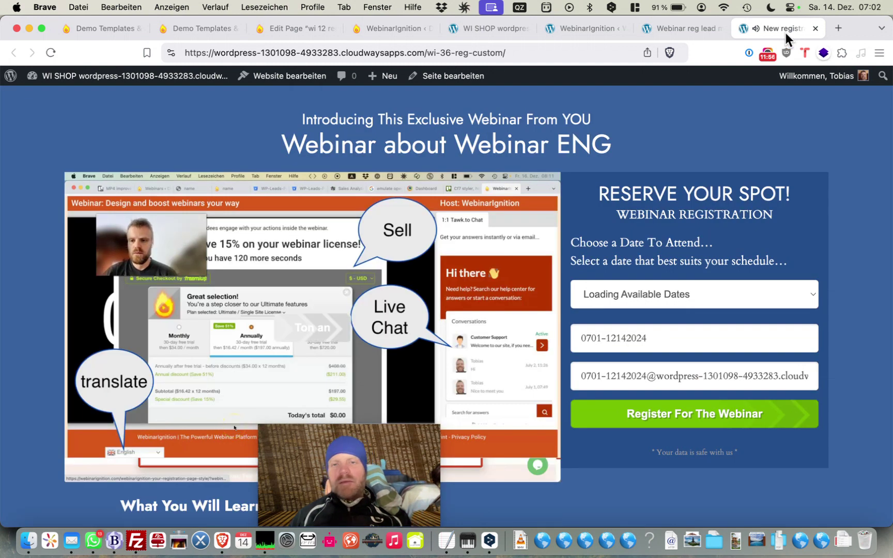
- Compare the light and dark palettes in the template preview, apply the dark palette and save the site
{"action": "left_click", "coordinate": [660, 25]}
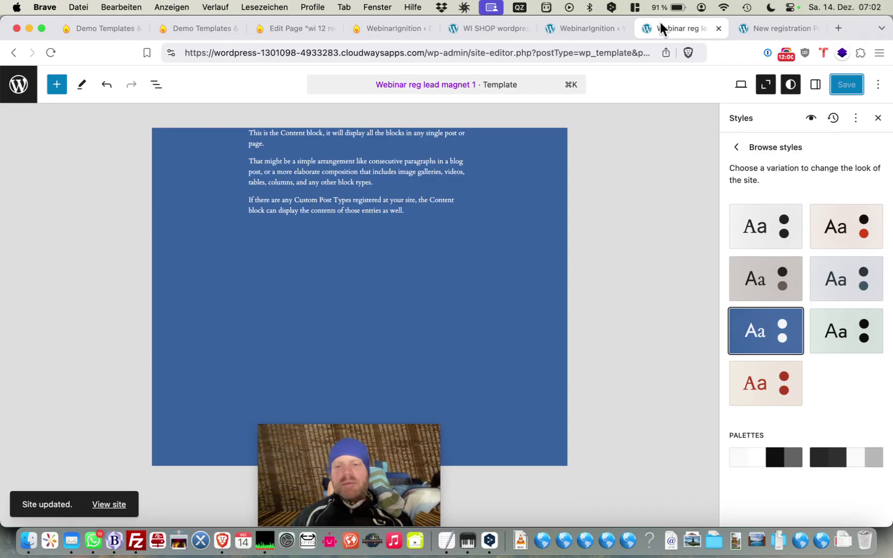
{"action": "left_click", "coordinate": [788, 468]}
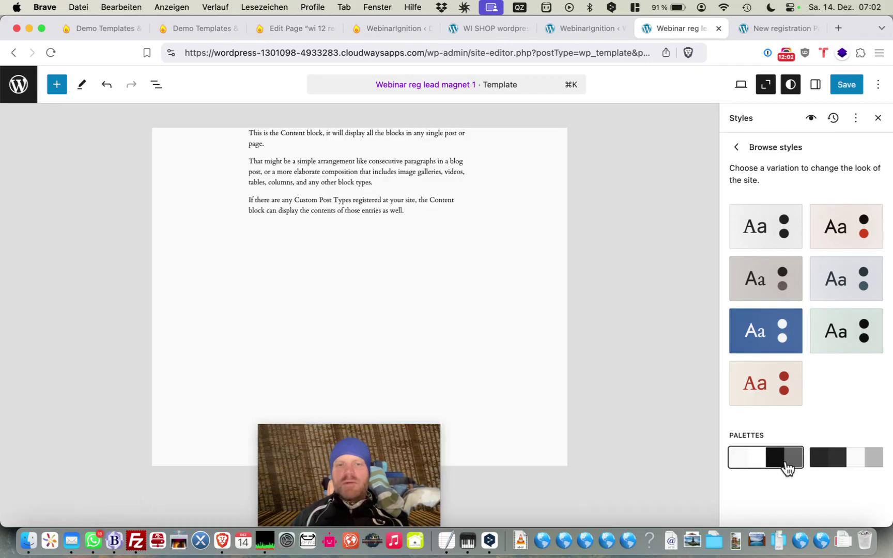
{"action": "left_click", "coordinate": [826, 463]}
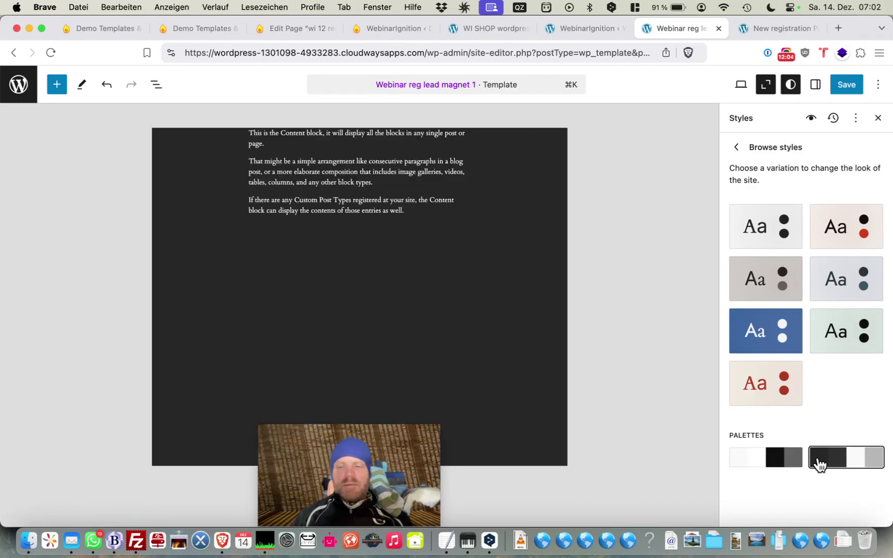
{"action": "left_click", "coordinate": [754, 469]}
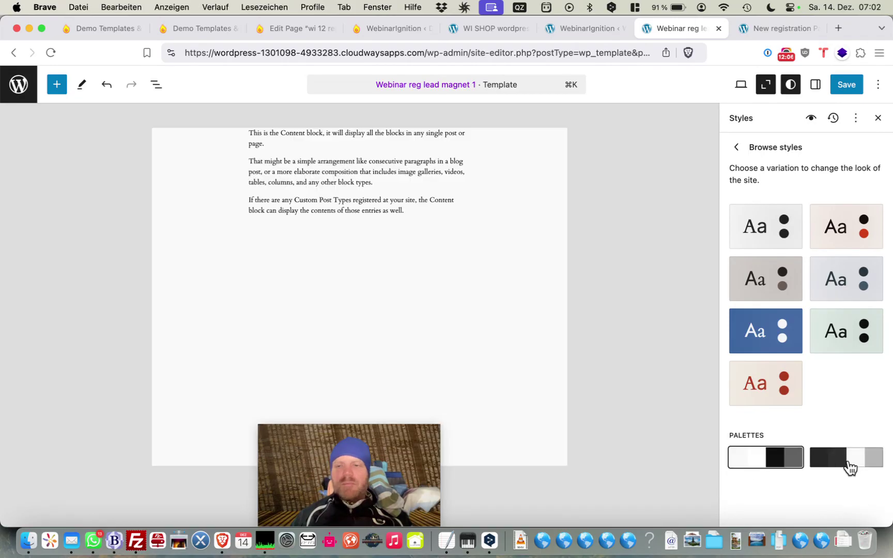
{"action": "left_click", "coordinate": [853, 467]}
{"action": "left_click", "coordinate": [752, 468]}
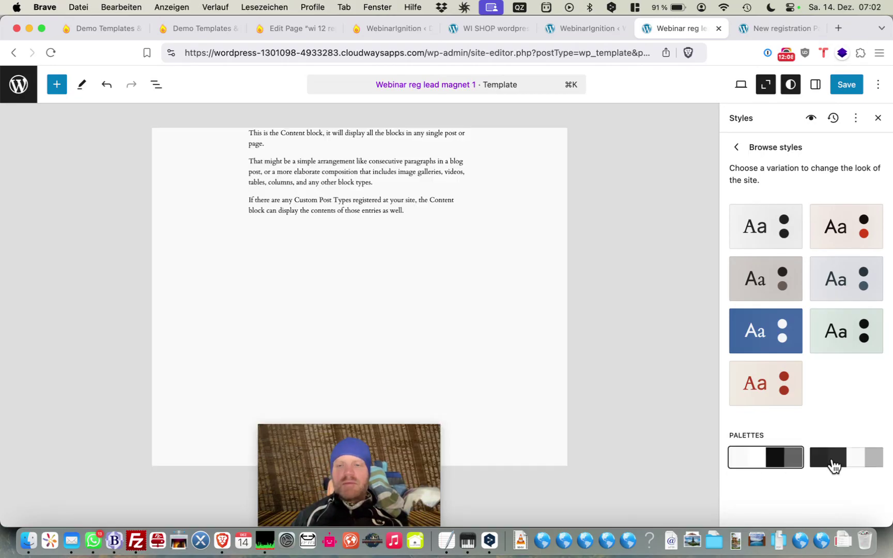
{"action": "left_click", "coordinate": [848, 458]}
{"action": "left_click", "coordinate": [840, 87]}
{"action": "left_click", "coordinate": [840, 86]}
- Review the registration page with the dark palette and return to the template editor
{"action": "left_click", "coordinate": [752, 28]}
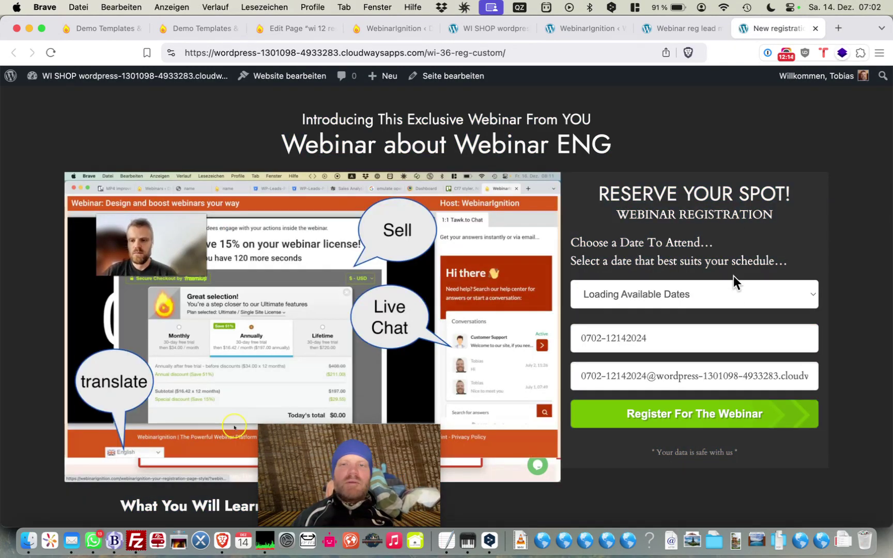
{"action": "scroll", "coordinate": [734, 305], "scroll_direction": "down", "scroll_amount": 5}
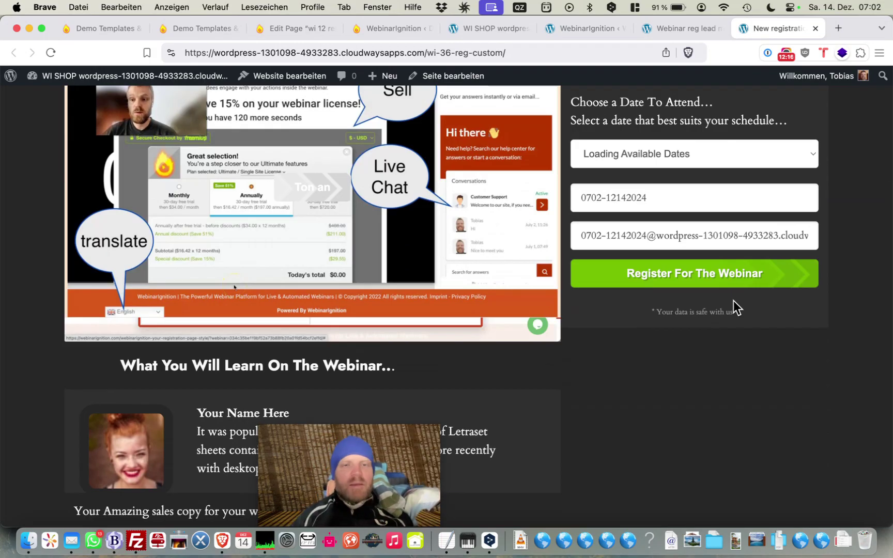
{"action": "left_click", "coordinate": [676, 29]}
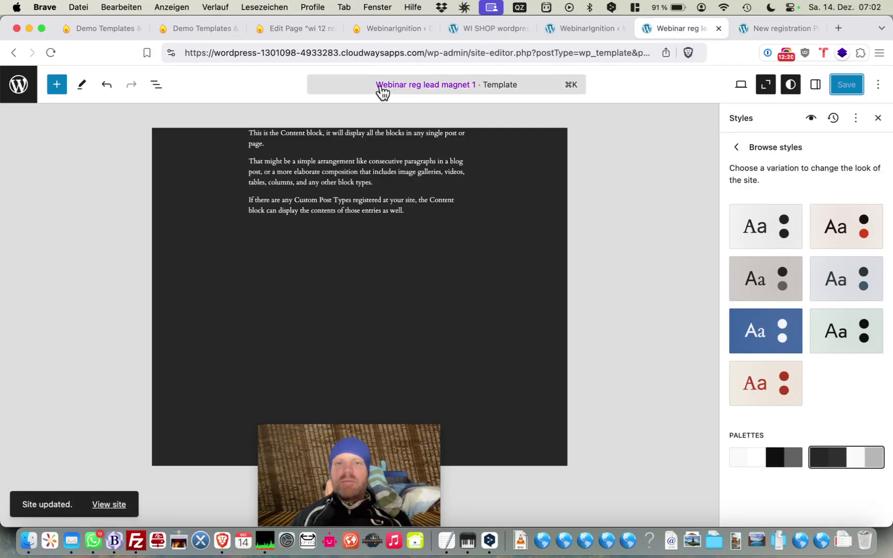
{"action": "left_click", "coordinate": [464, 91]}
{"action": "key", "text": "Escape"}
{"action": "left_click", "coordinate": [489, 88]}
{"action": "key", "text": "Escape"}
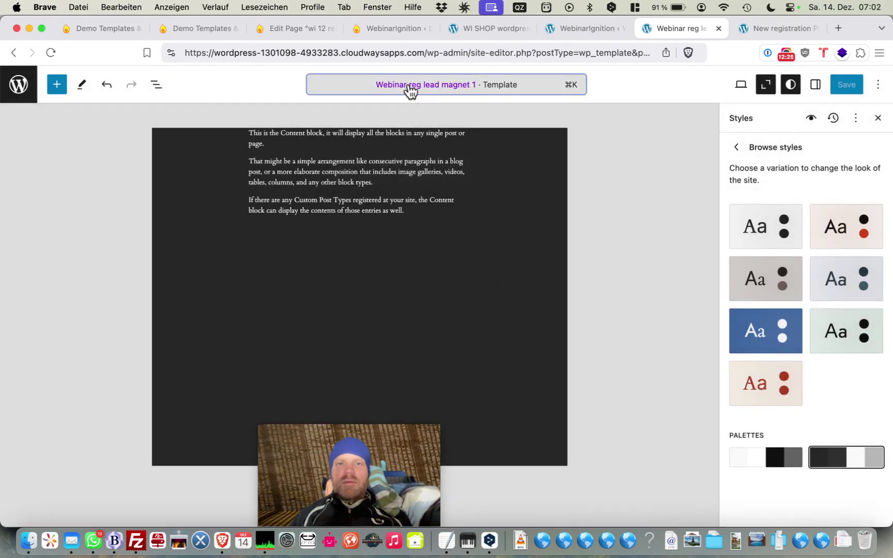
- Apply the light palette to the site styles, save the site and check the result on the registration page
{"action": "left_click", "coordinate": [355, 85]}
{"action": "key", "text": "Escape"}
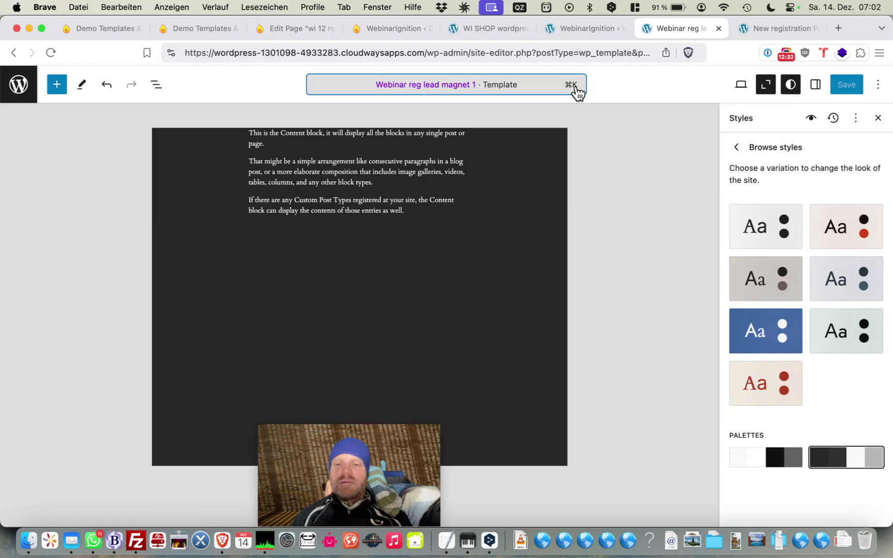
{"action": "left_click", "coordinate": [756, 460]}
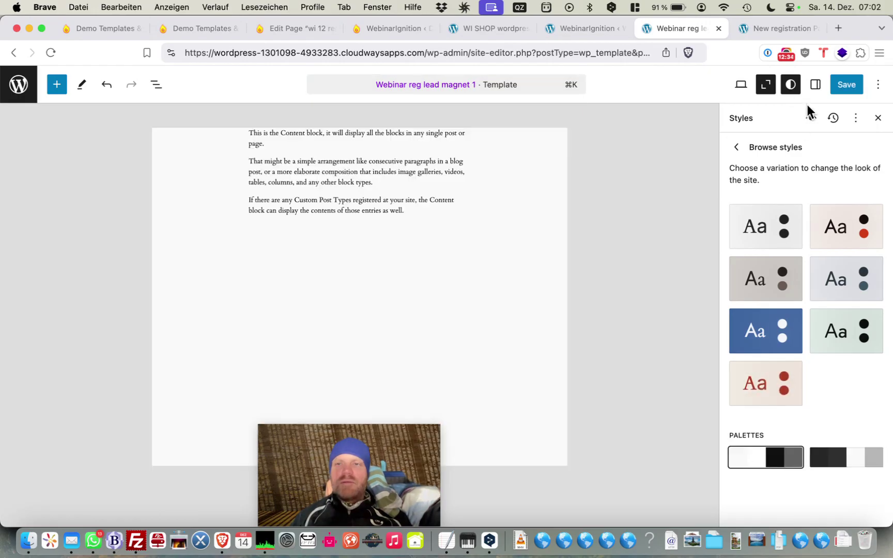
{"action": "left_click", "coordinate": [833, 87]}
{"action": "left_click", "coordinate": [833, 85]}
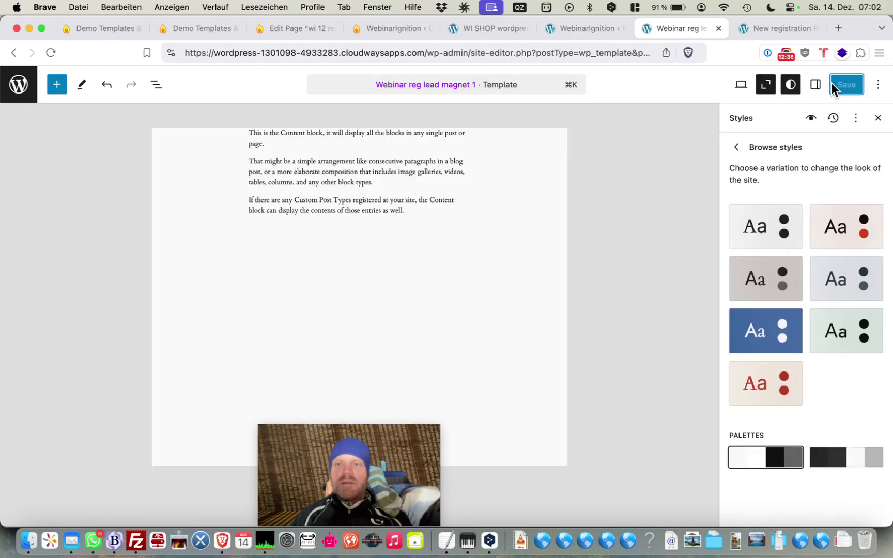
{"action": "left_click", "coordinate": [787, 30]}
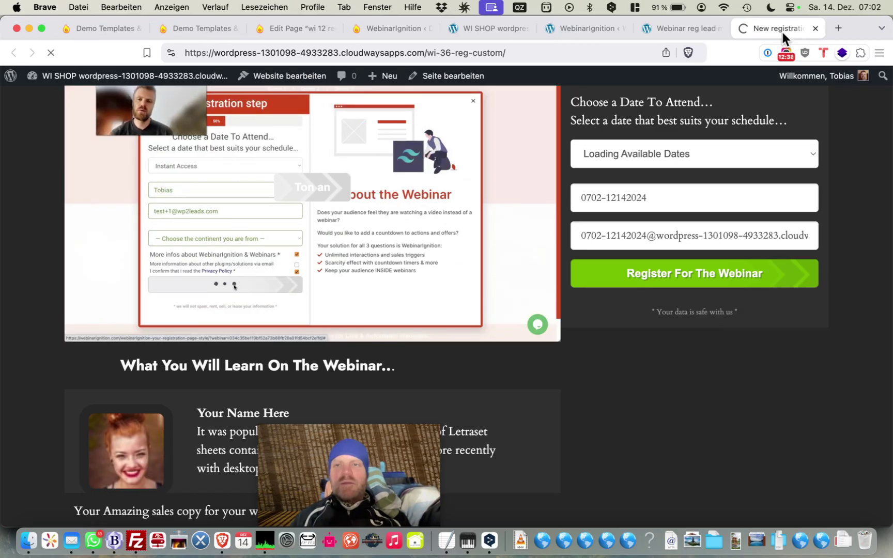
{"action": "scroll", "coordinate": [641, 318], "scroll_direction": "up", "scroll_amount": 5}
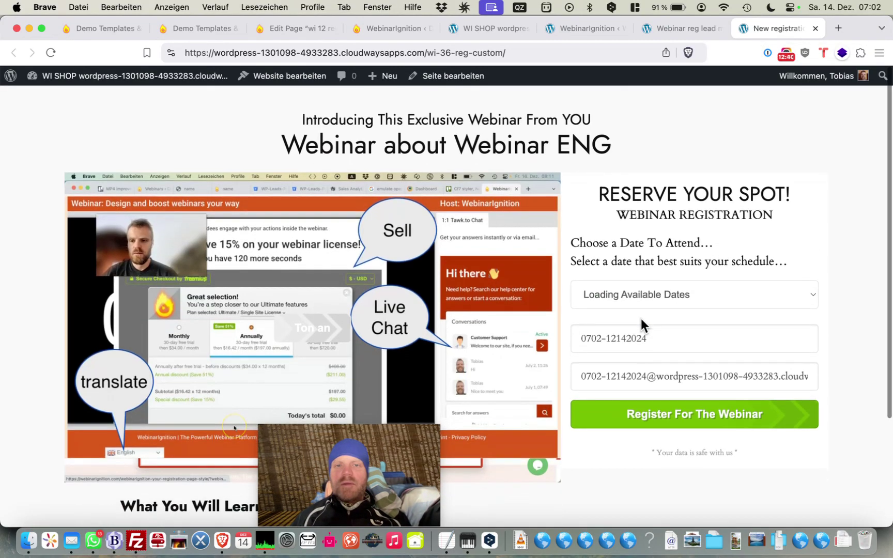
- In the template editor's typography styles, deactivate all variants of the Cardo font and update the font library
{"action": "left_click", "coordinate": [697, 32]}
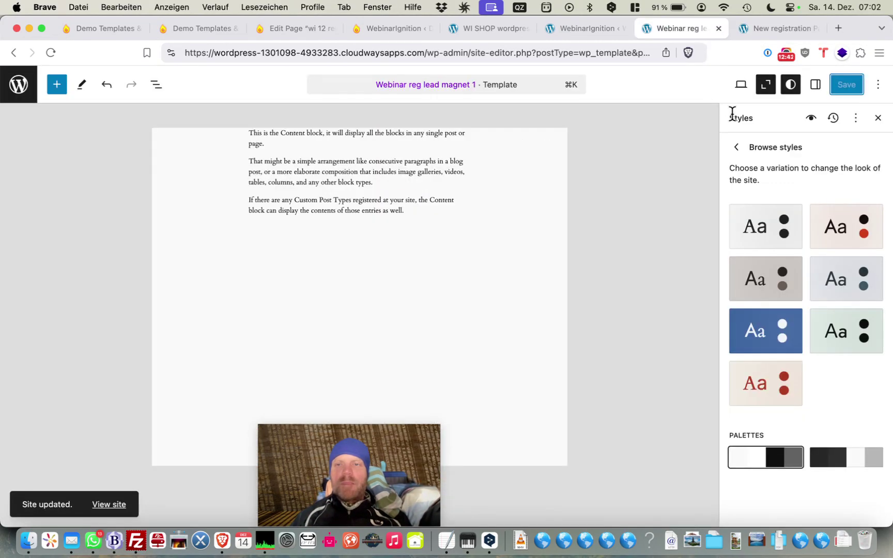
{"action": "left_click", "coordinate": [737, 149]}
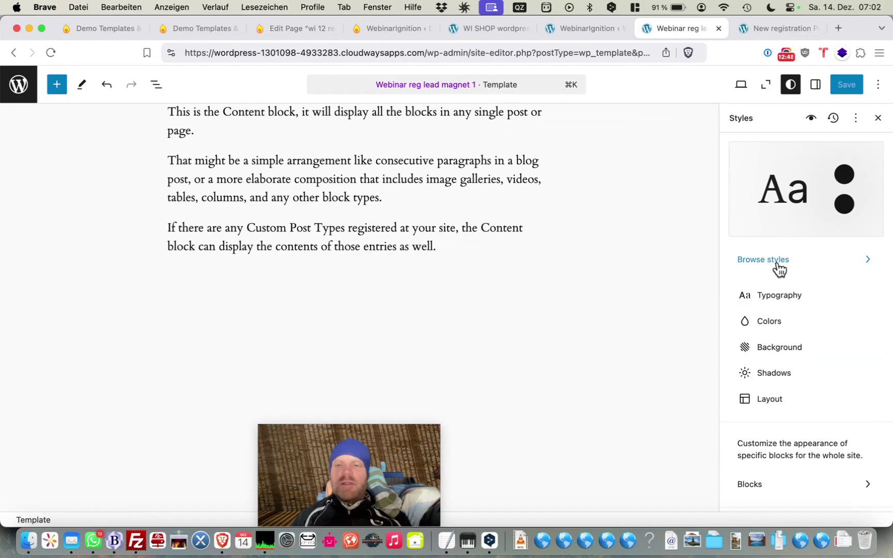
{"action": "left_click", "coordinate": [772, 298]}
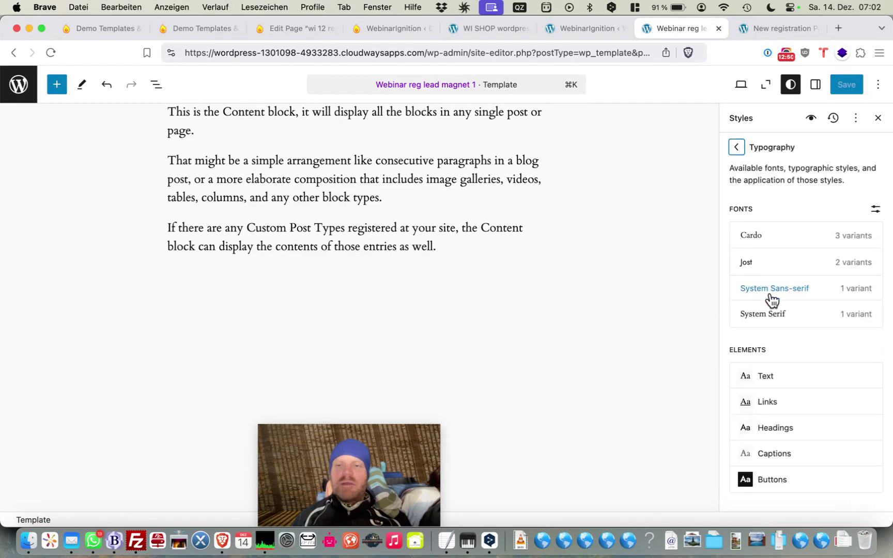
{"action": "left_click", "coordinate": [791, 235]}
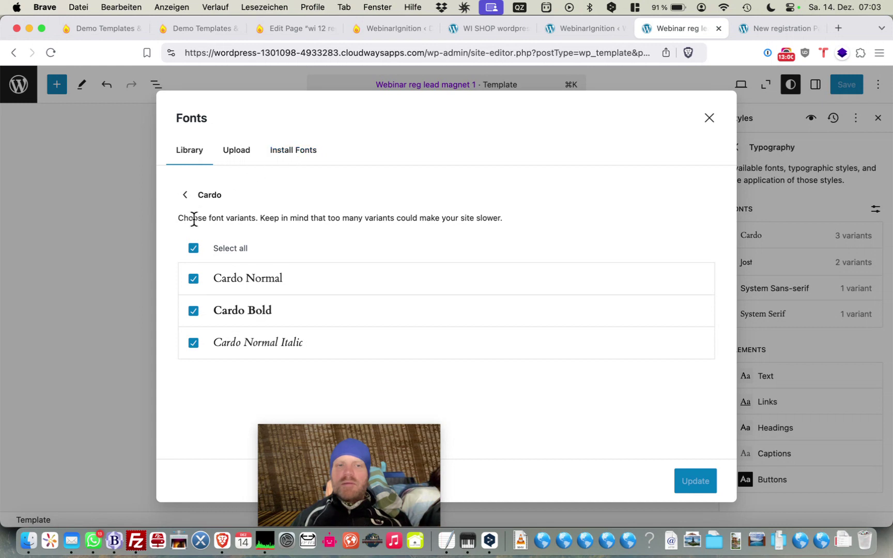
{"action": "left_click", "coordinate": [194, 249]}
{"action": "left_click", "coordinate": [683, 482]}
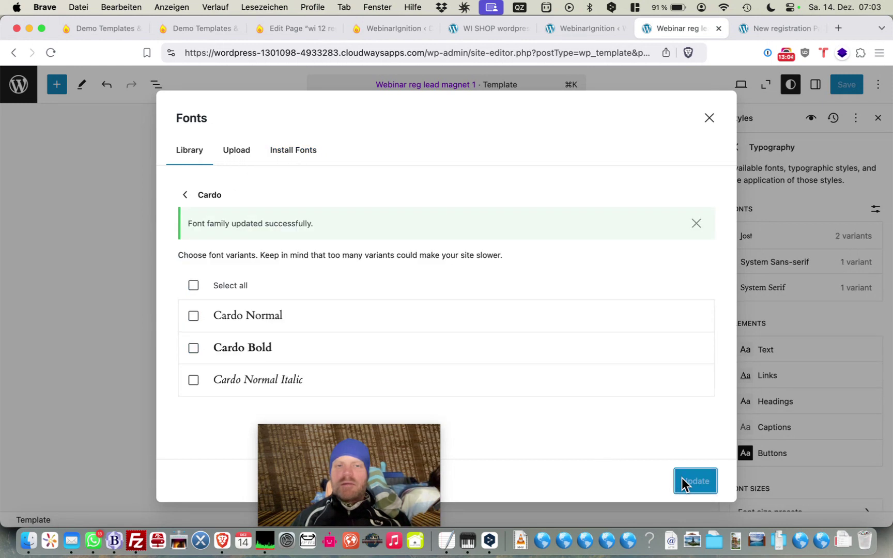
{"action": "left_click", "coordinate": [707, 118]}
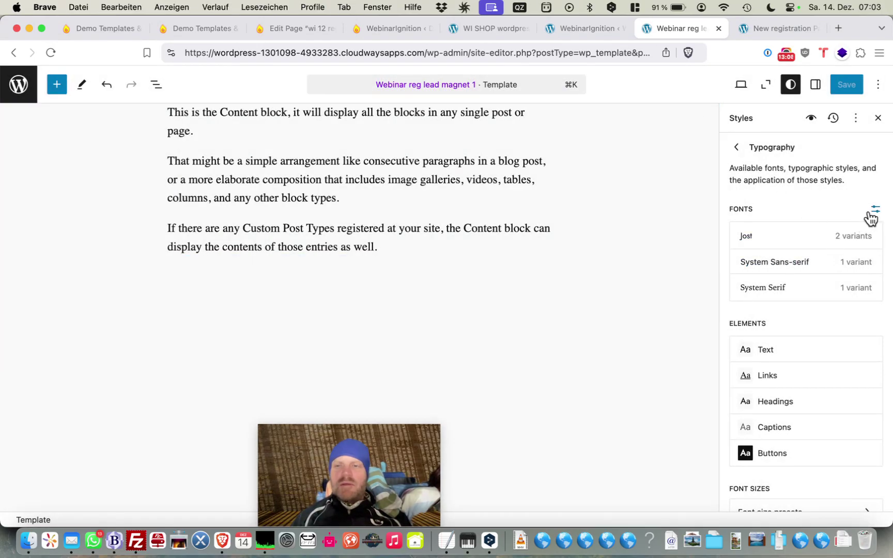
- Look through the Jost variants and the options for uploading fonts and installing Google Fonts
{"action": "left_click", "coordinate": [835, 244]}
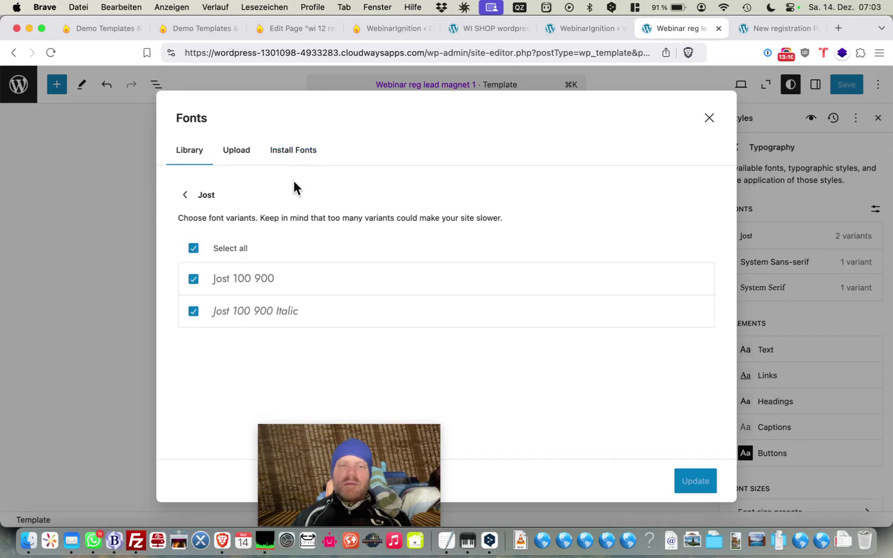
{"action": "left_click", "coordinate": [242, 161]}
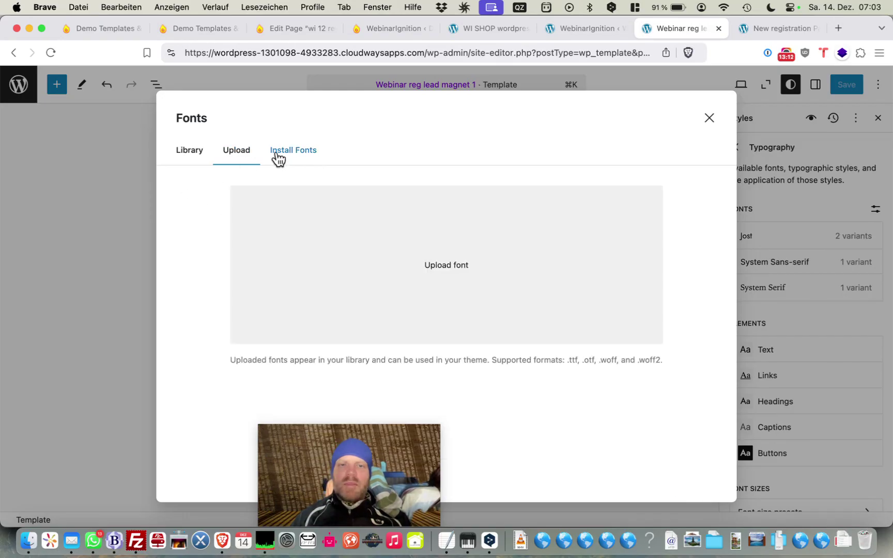
{"action": "left_click", "coordinate": [276, 157]}
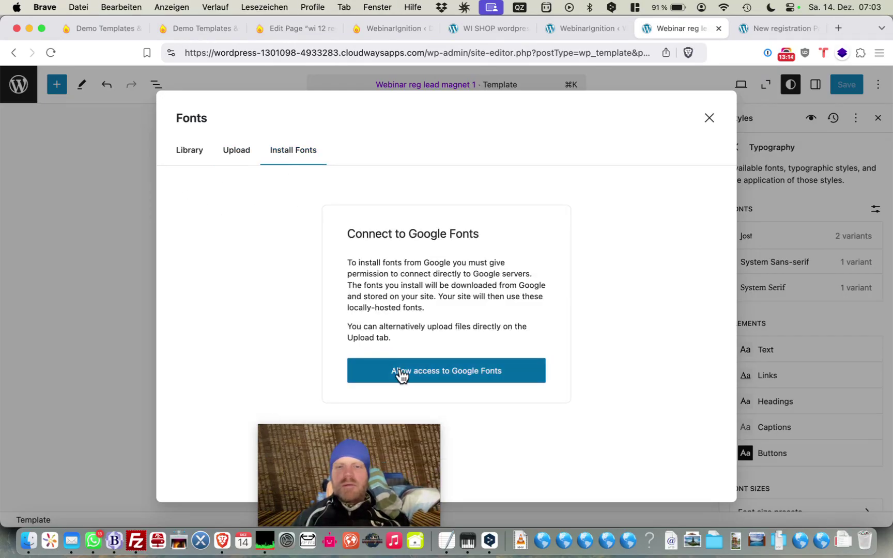
{"action": "left_click", "coordinate": [198, 159]}
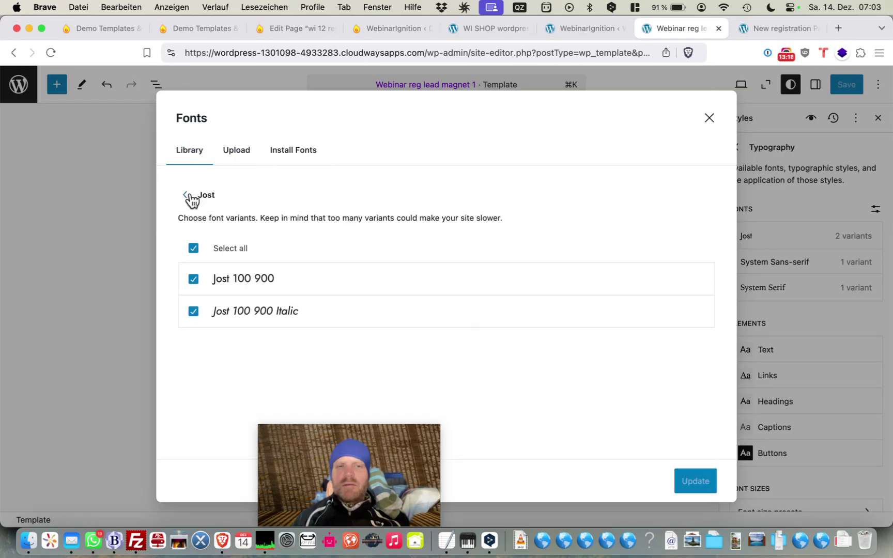
- Activate all variants of the Inter theme font, update the font library and return to the styles overview
{"action": "left_click", "coordinate": [188, 196]}
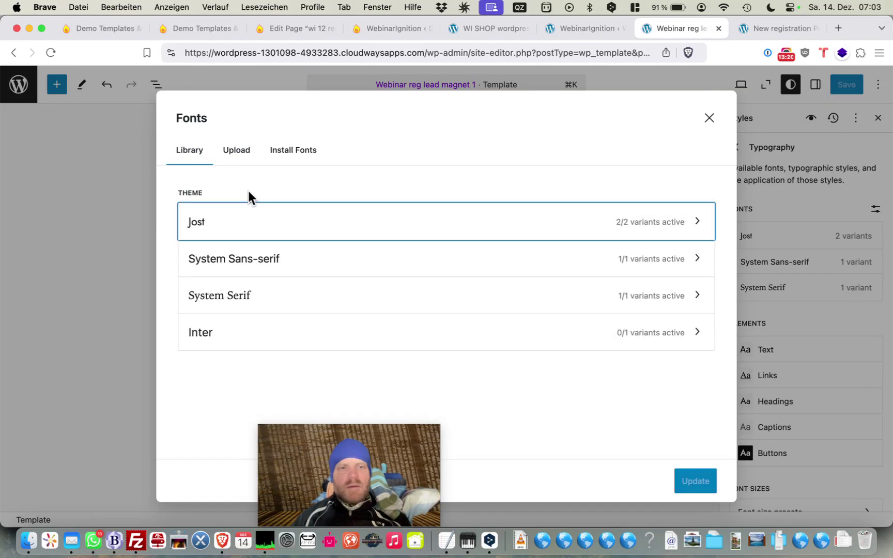
{"action": "left_click", "coordinate": [242, 335]}
{"action": "left_click", "coordinate": [194, 249]}
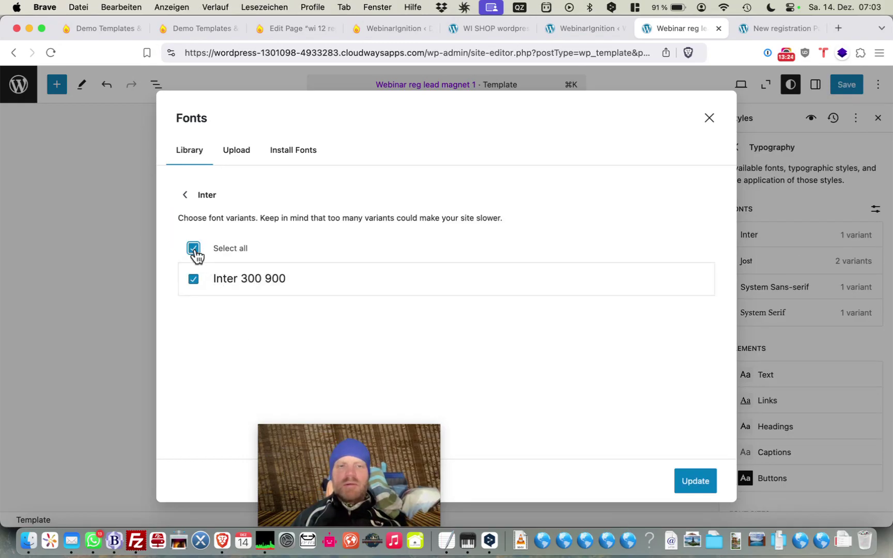
{"action": "left_click", "coordinate": [685, 481]}
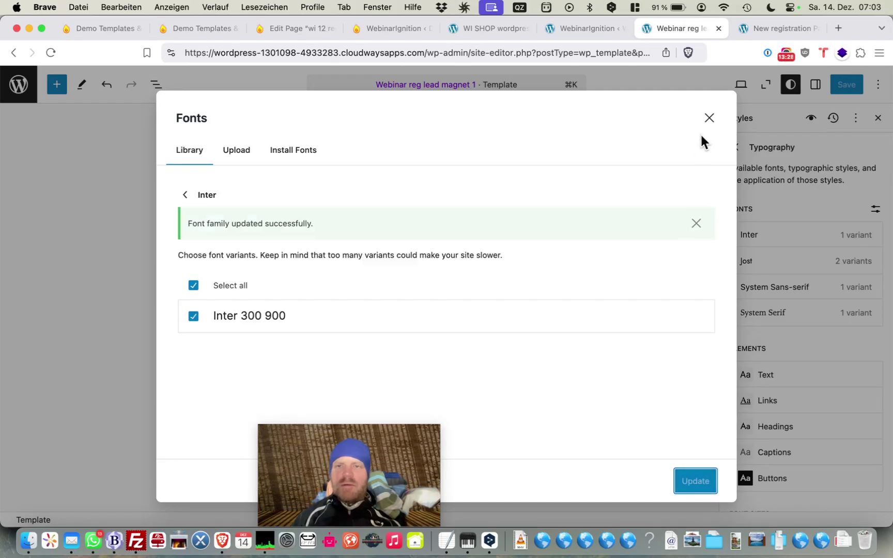
{"action": "left_click", "coordinate": [708, 118]}
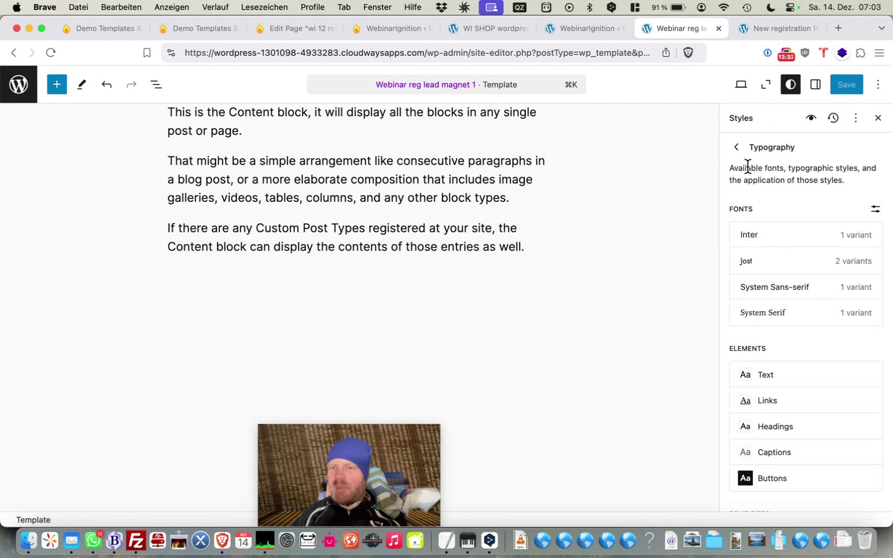
{"action": "left_click", "coordinate": [737, 148]}
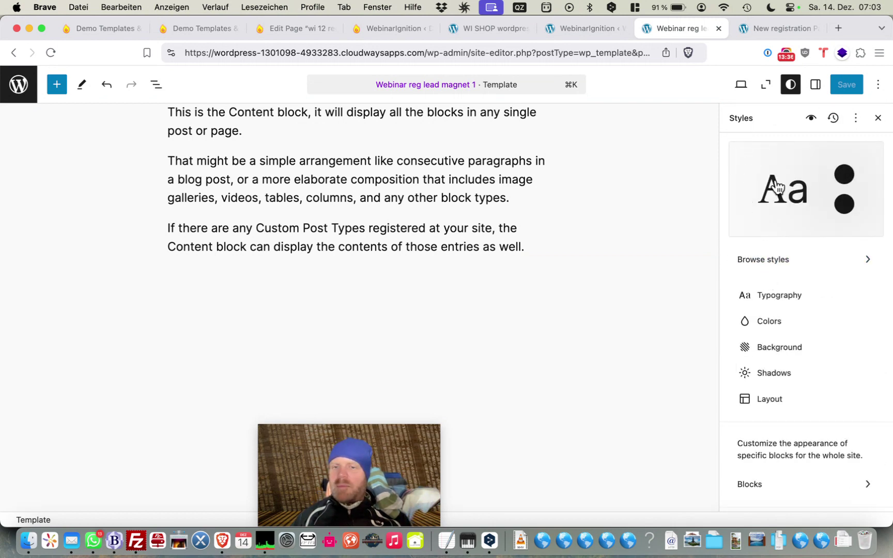
- Reload the registration page and review its fonts in the headings, registration form and lower sections
{"action": "left_click", "coordinate": [771, 29]}
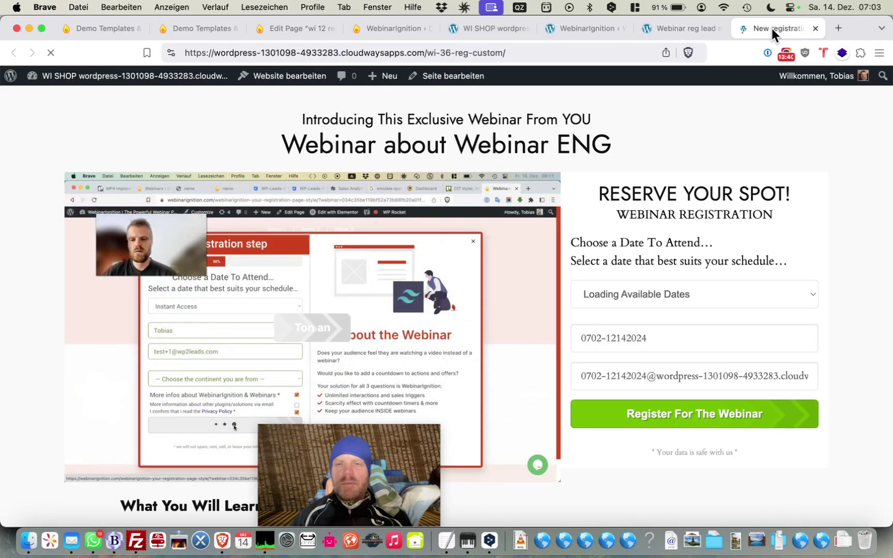
{"action": "key", "text": "super+r"}
{"action": "left_click_drag", "start_coordinate": [593, 177], "coordinate": [646, 277]}
{"action": "left_click", "coordinate": [646, 277]}
{"action": "scroll", "coordinate": [647, 279], "scroll_direction": "down", "scroll_amount": 5}
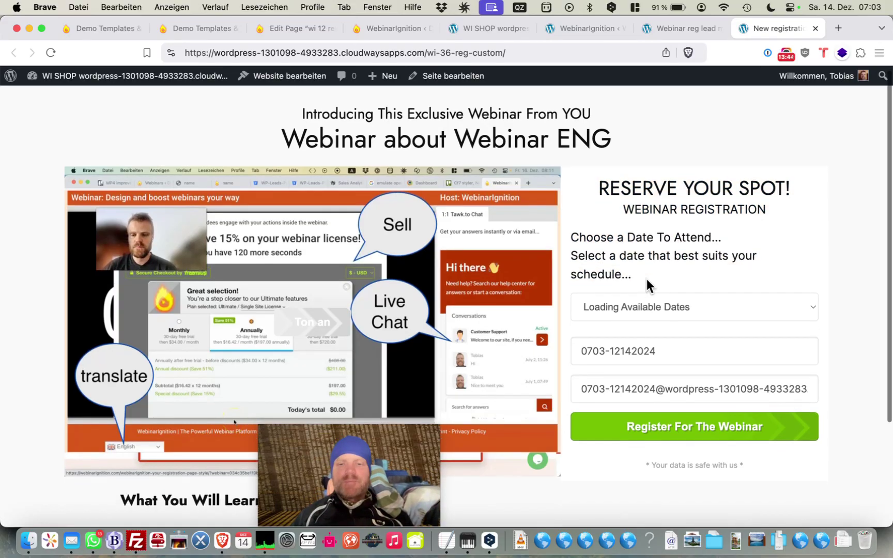
{"action": "scroll", "coordinate": [648, 285], "scroll_direction": "up", "scroll_amount": 5}
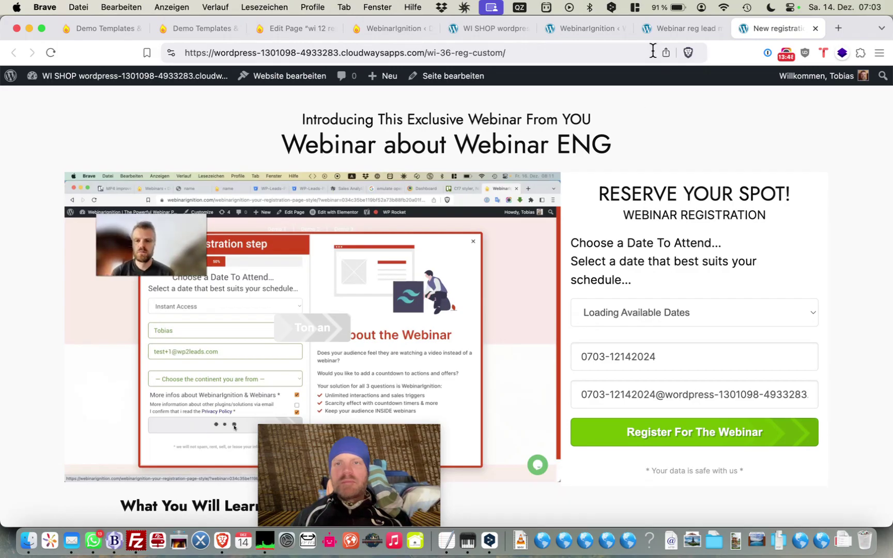
- Return to the template editor, check the additional style options and show the template's markup in the code editor
{"action": "left_click", "coordinate": [663, 38]}
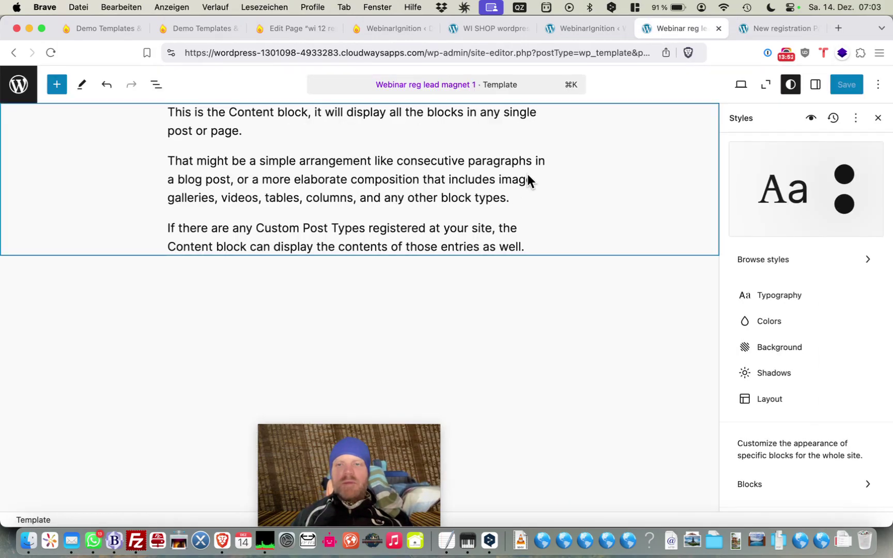
{"action": "scroll", "coordinate": [755, 301], "scroll_direction": "down", "scroll_amount": 3}
{"action": "scroll", "coordinate": [796, 226], "scroll_direction": "up", "scroll_amount": 3}
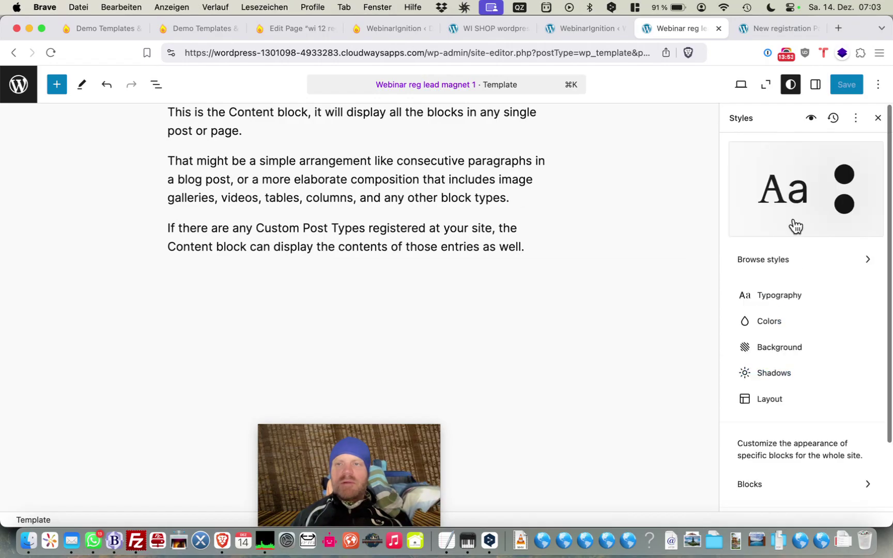
{"action": "left_click", "coordinate": [857, 119]}
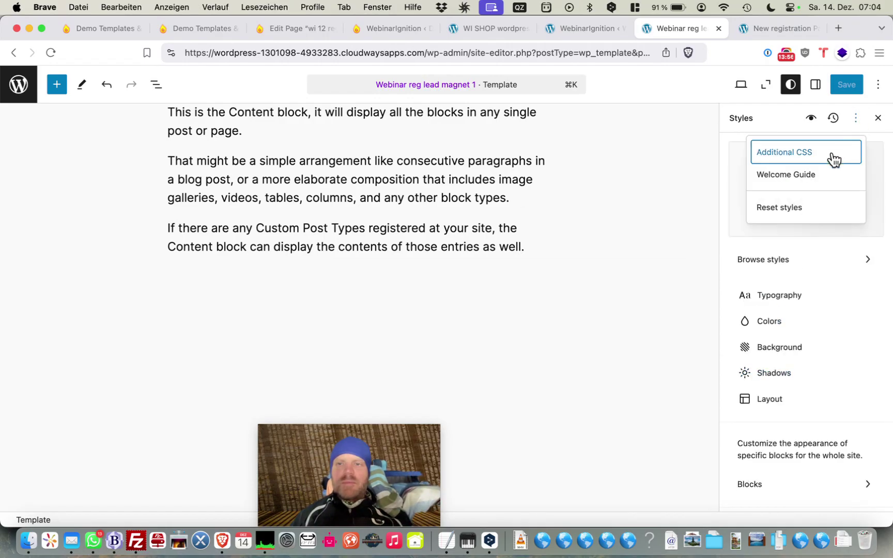
{"action": "left_click", "coordinate": [877, 85]}
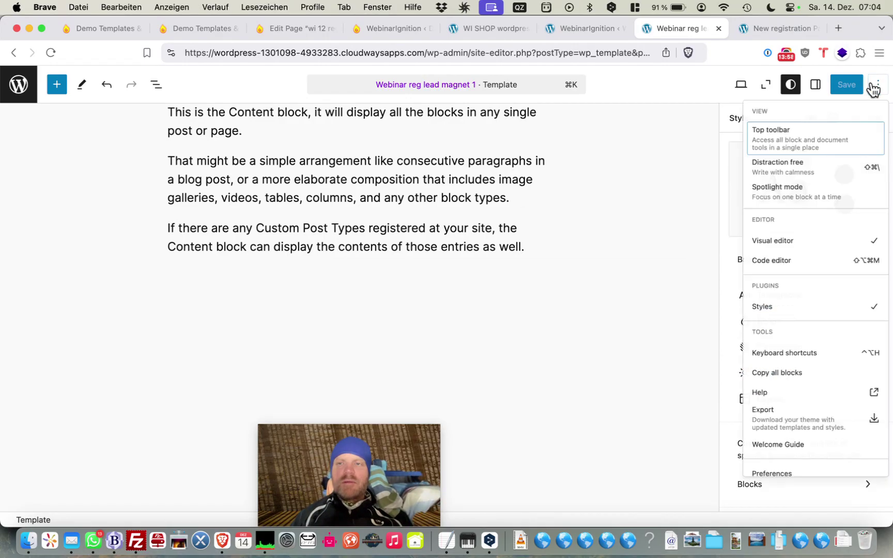
{"action": "left_click", "coordinate": [787, 280]}
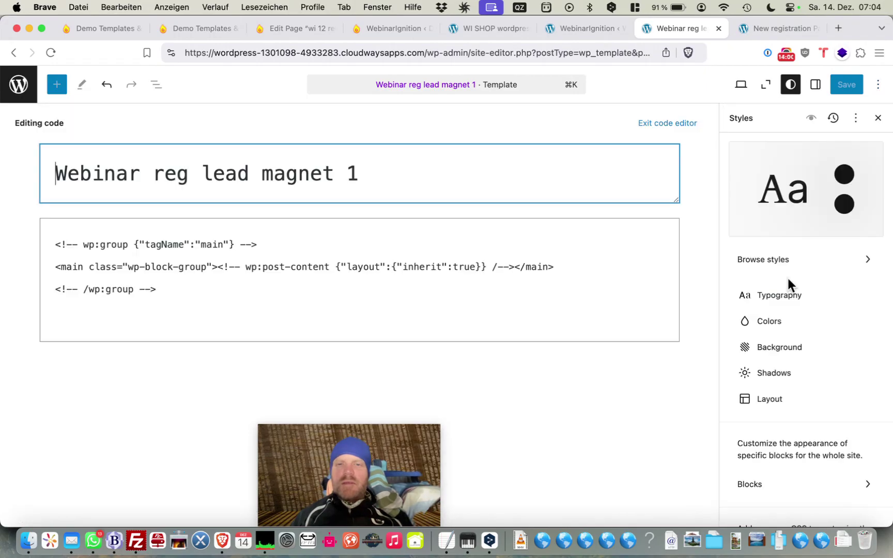
- Examine the template's settings and available actions, and return to the visual editor
{"action": "left_click", "coordinate": [816, 86]}
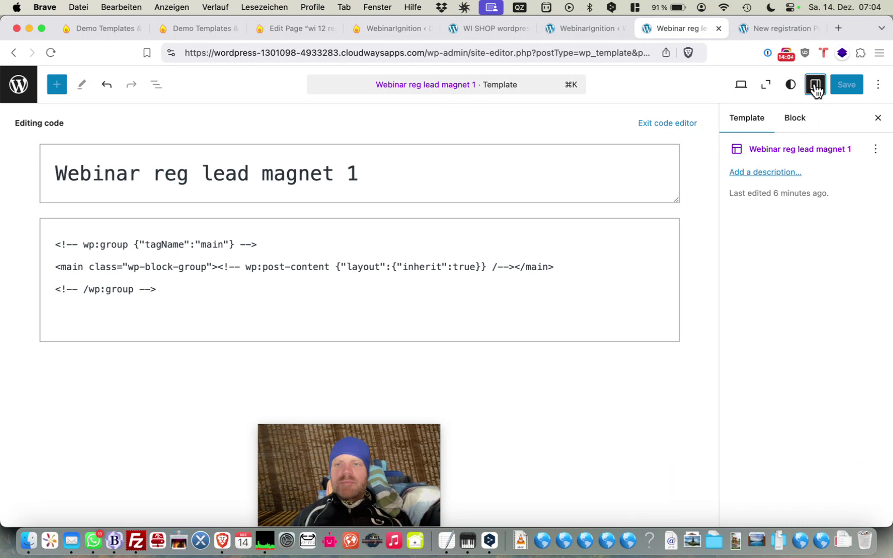
{"action": "left_click", "coordinate": [875, 151]}
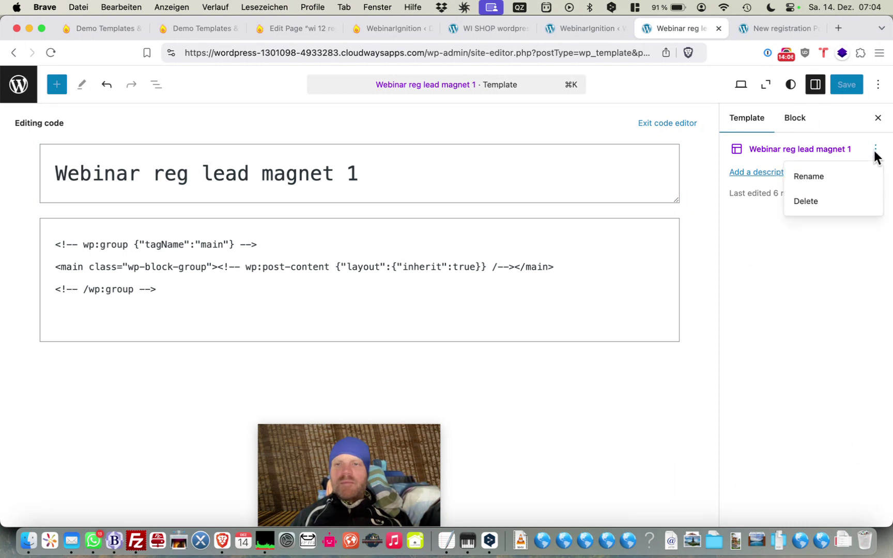
{"action": "left_click", "coordinate": [875, 153]}
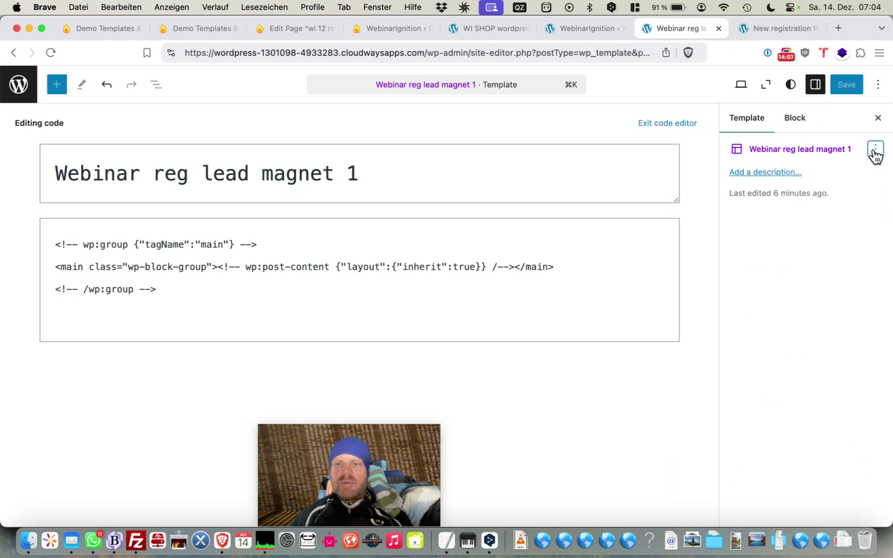
{"action": "left_click", "coordinate": [803, 124]}
{"action": "left_click", "coordinate": [759, 122]}
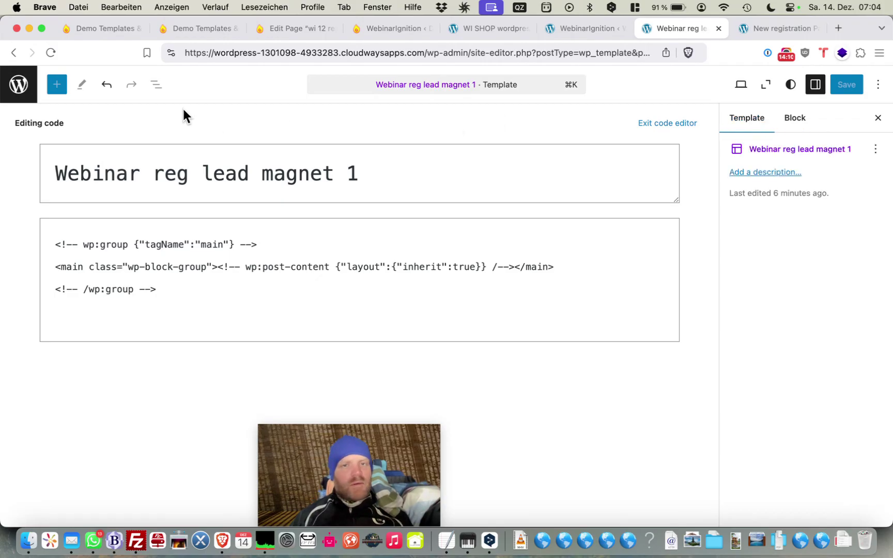
{"action": "left_click", "coordinate": [667, 124]}
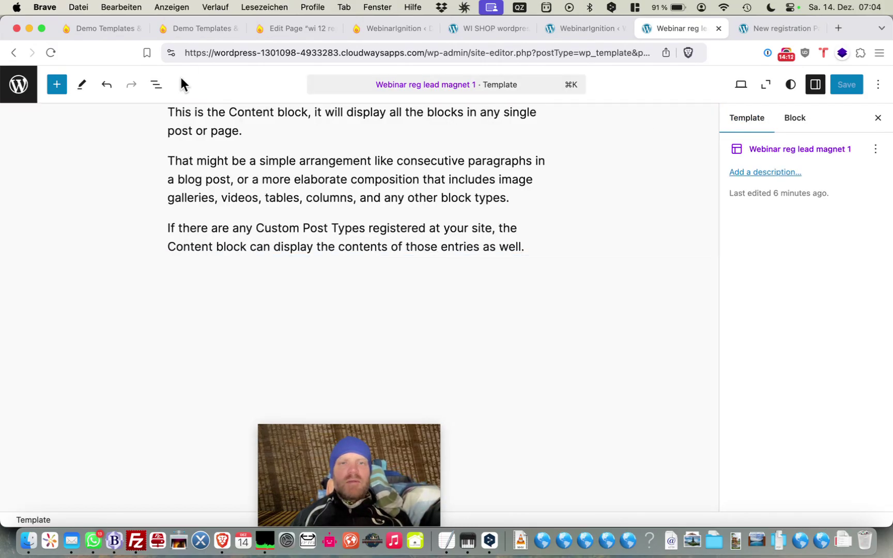
- Return to the templates list, check the actions available for the Webinar reg lead magnet 1 template, and come back to the list
{"action": "left_click", "coordinate": [27, 83]}
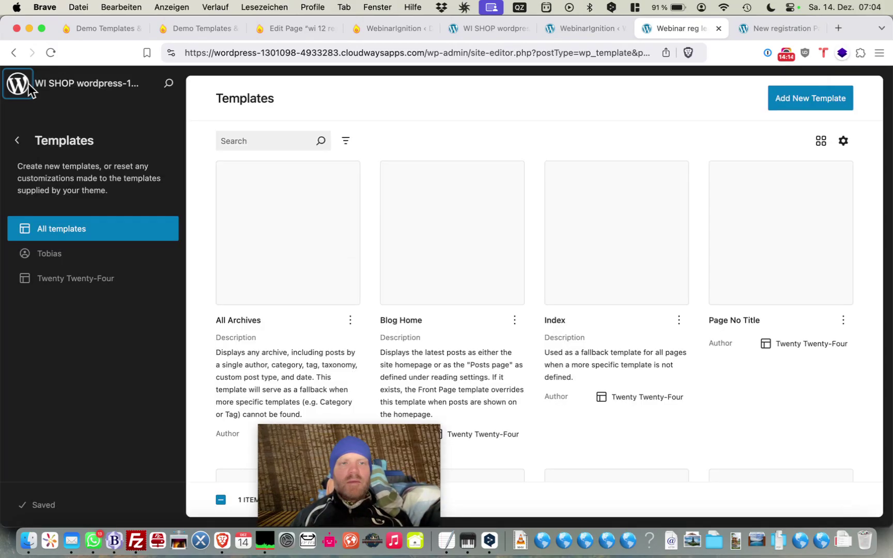
{"action": "scroll", "coordinate": [463, 291], "scroll_direction": "down", "scroll_amount": 10}
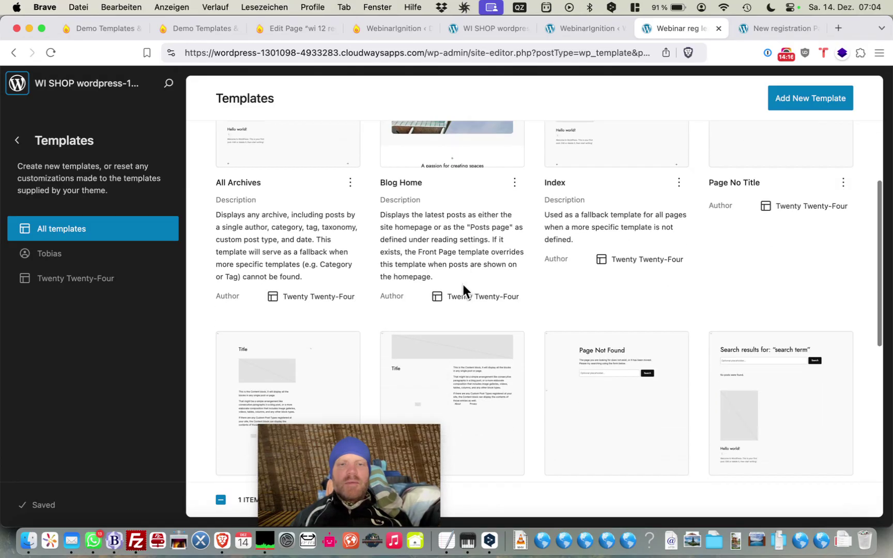
{"action": "scroll", "coordinate": [463, 292], "scroll_direction": "down", "scroll_amount": 1}
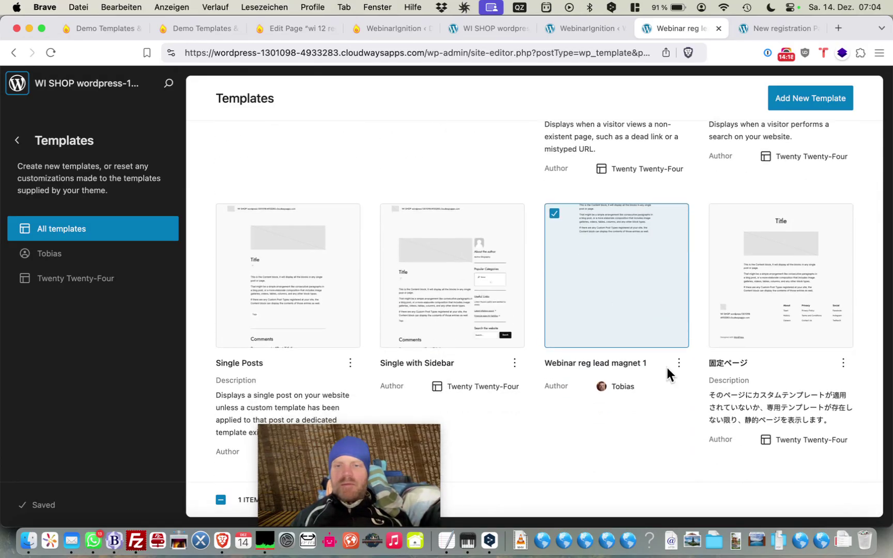
{"action": "left_click", "coordinate": [679, 366]}
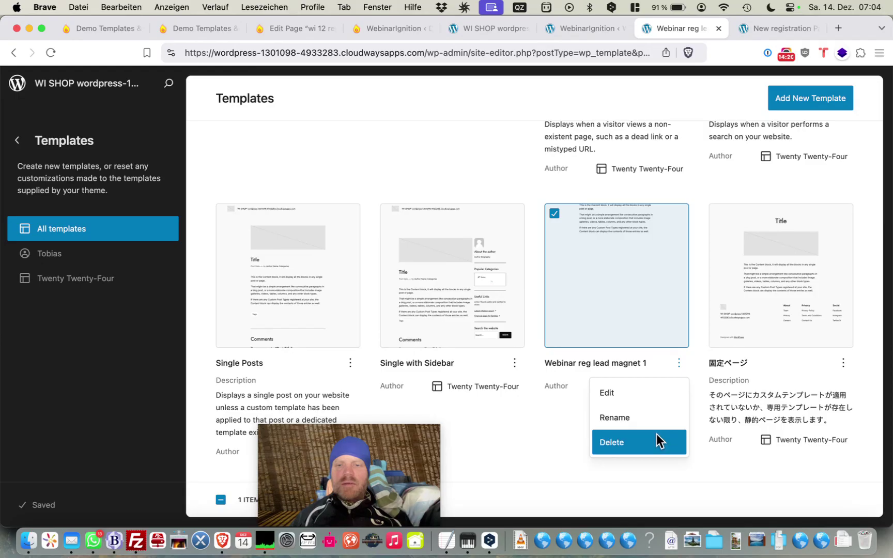
{"action": "left_click", "coordinate": [573, 376]}
{"action": "left_click", "coordinate": [583, 370]}
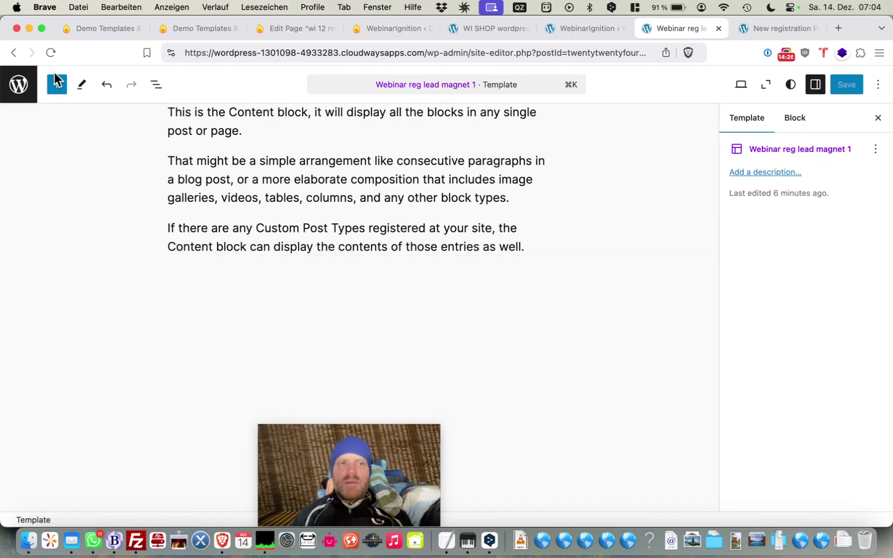
{"action": "left_click", "coordinate": [14, 56]}
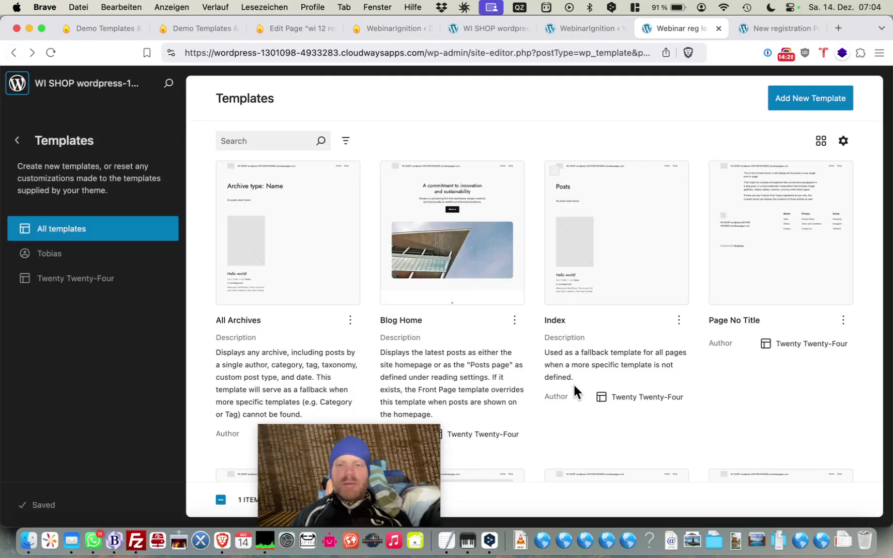
{"action": "scroll", "coordinate": [572, 383], "scroll_direction": "down", "scroll_amount": 3}
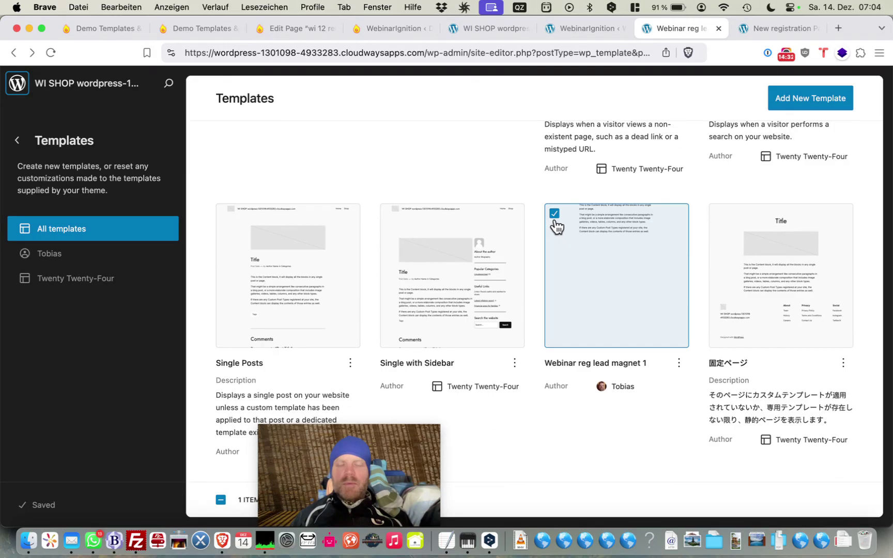
- Review the template types offered for a new template and close the dialog without creating one
{"action": "left_click", "coordinate": [782, 104]}
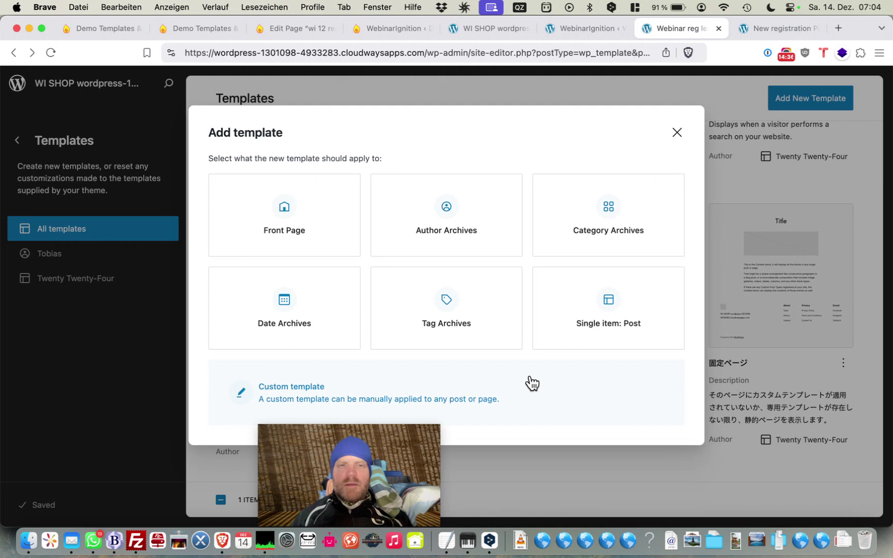
{"action": "scroll", "coordinate": [560, 249], "scroll_direction": "down", "scroll_amount": 2}
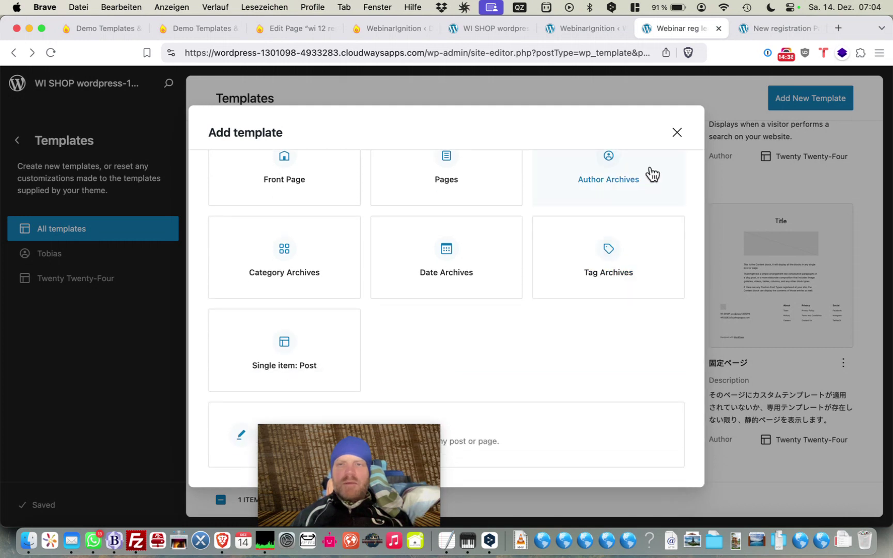
{"action": "left_click", "coordinate": [676, 133]}
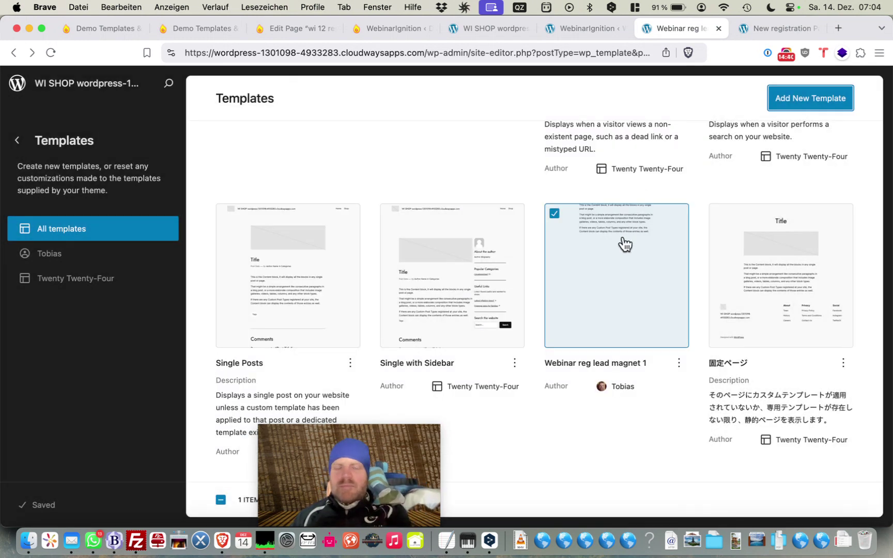
- Compare the actions of the Webinar reg lead magnet 1 and Index templates, and check the list's appearance settings
{"action": "left_click", "coordinate": [681, 365]}
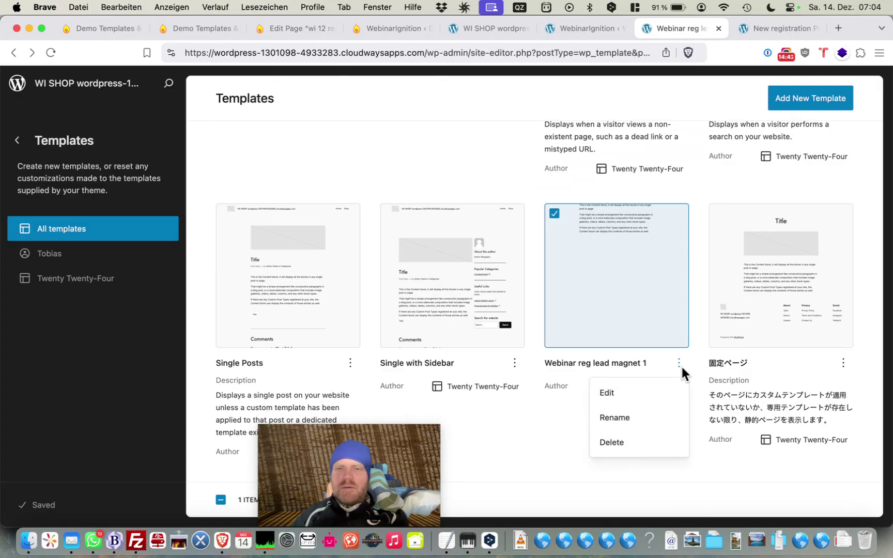
{"action": "left_click", "coordinate": [625, 468]}
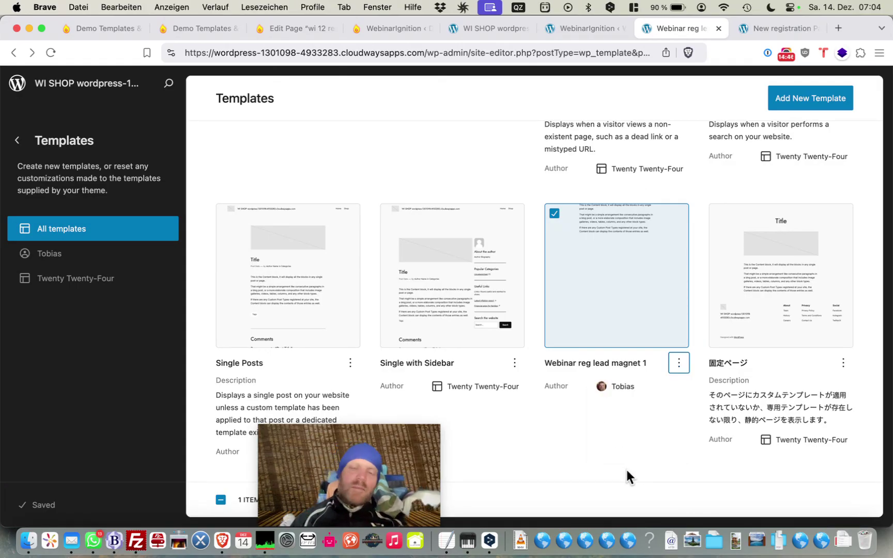
{"action": "scroll", "coordinate": [601, 299], "scroll_direction": "up", "scroll_amount": 10}
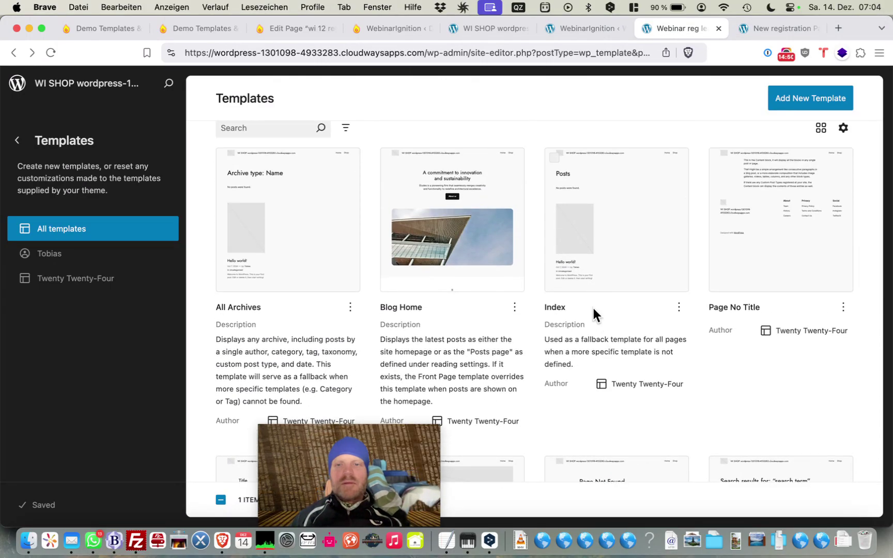
{"action": "left_click", "coordinate": [679, 309]}
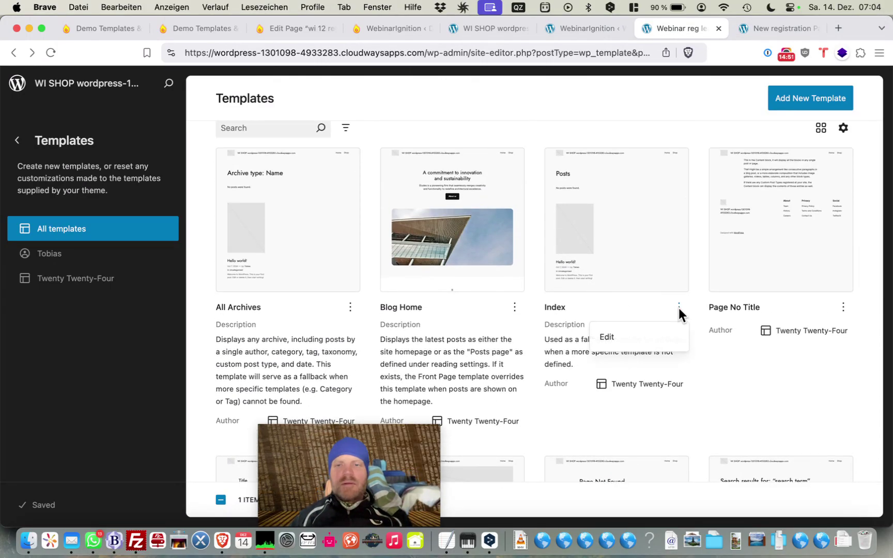
{"action": "left_click", "coordinate": [703, 336]}
{"action": "left_click", "coordinate": [843, 130]}
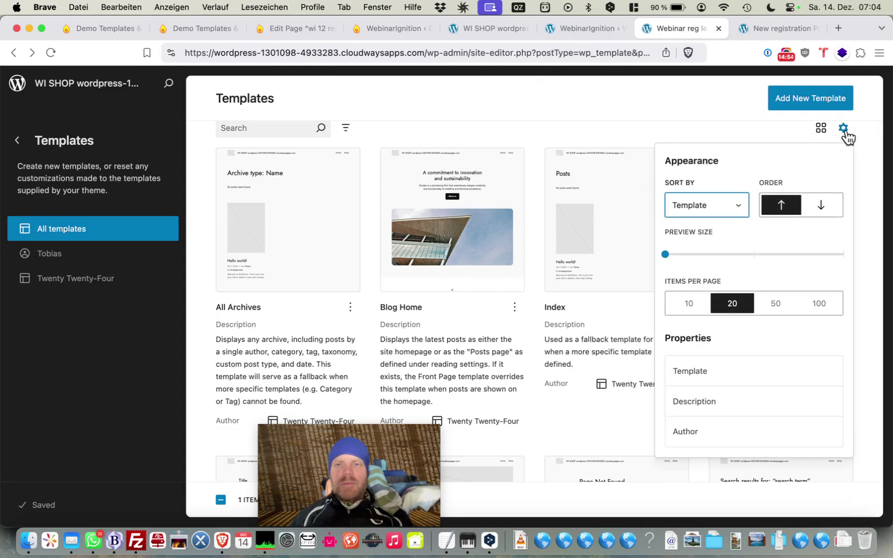
{"action": "left_click", "coordinate": [846, 133]}
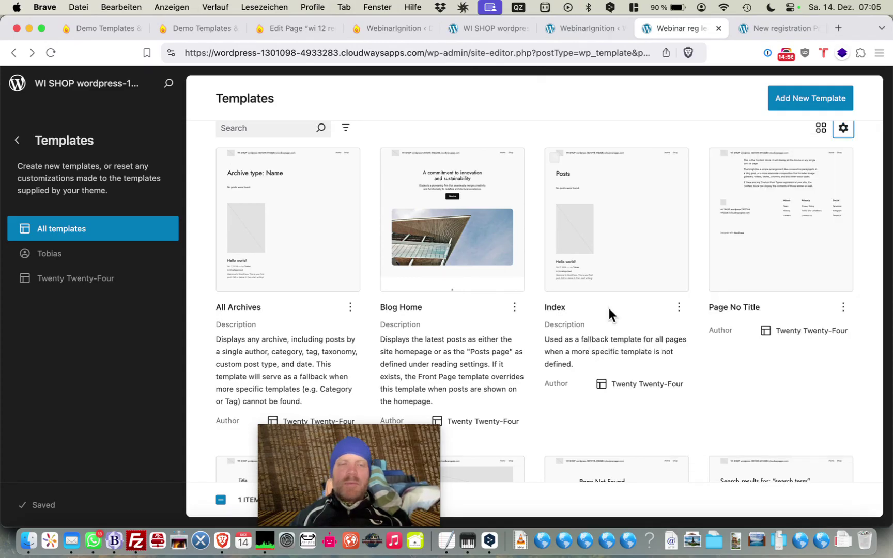
- Look through the remaining templates in the list and return to the live custom registration page
{"action": "scroll", "coordinate": [607, 306], "scroll_direction": "down", "scroll_amount": 10}
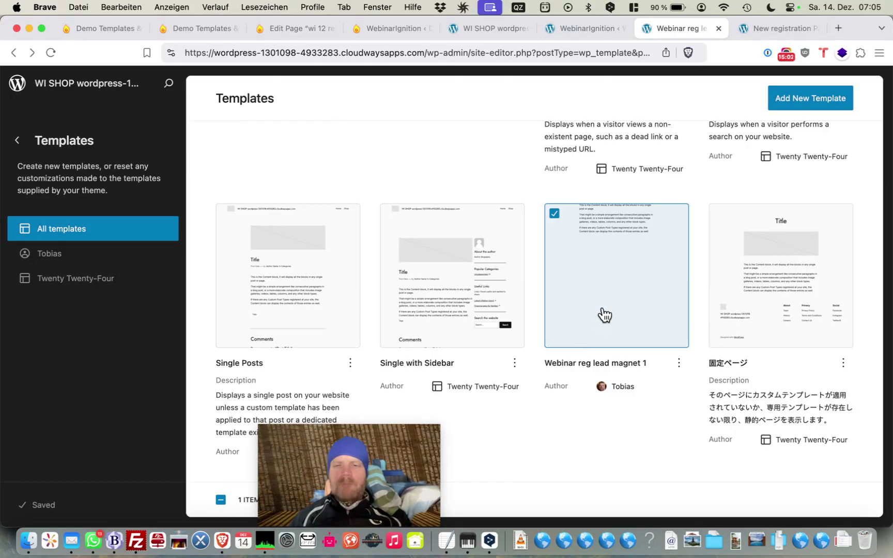
{"action": "scroll", "coordinate": [605, 315], "scroll_direction": "up", "scroll_amount": 1}
{"action": "scroll", "coordinate": [605, 315], "scroll_direction": "down", "scroll_amount": 1}
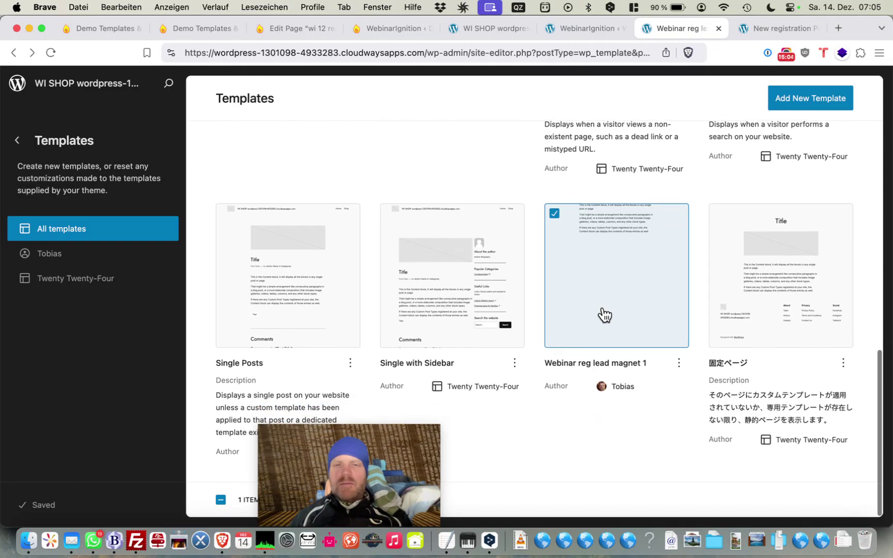
{"action": "scroll", "coordinate": [605, 315], "scroll_direction": "up", "scroll_amount": 10}
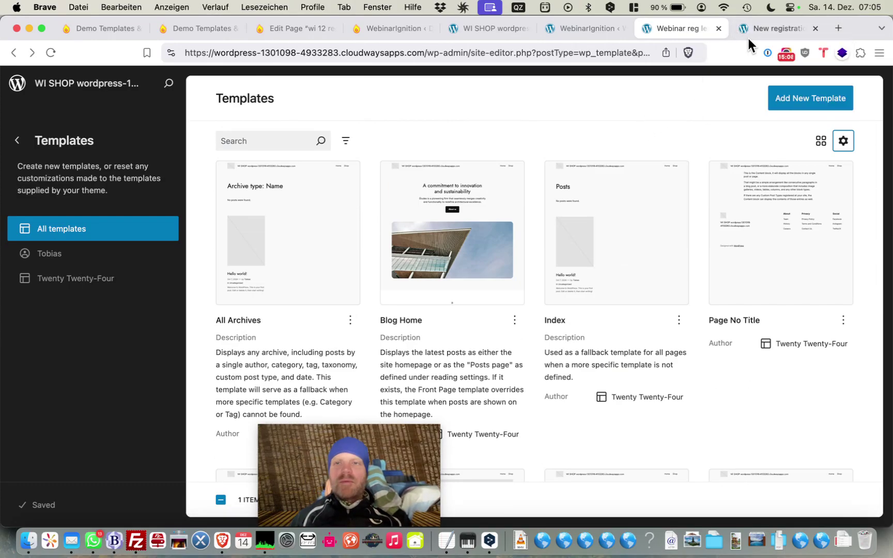
{"action": "left_click", "coordinate": [753, 29]}
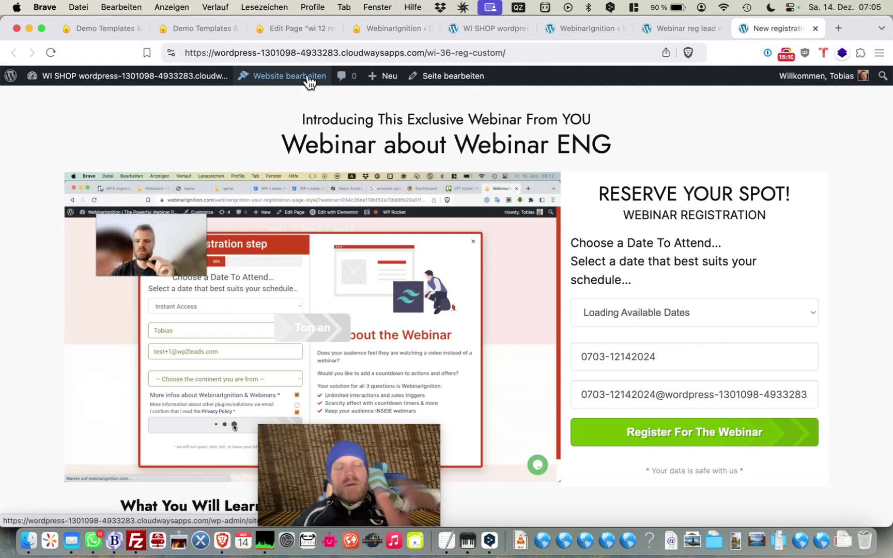
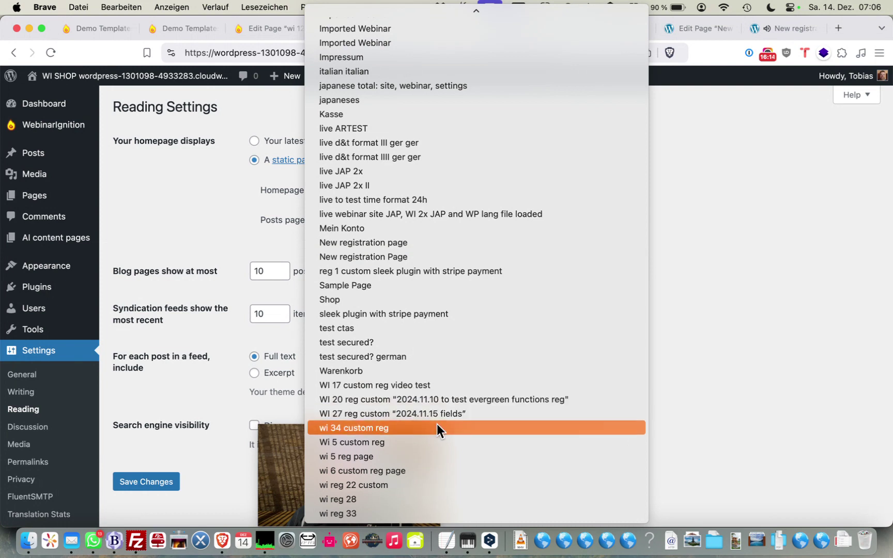
- Set the static homepage to "wi 34 custom reg", discourage search engines from indexing the site, and save the reading settings
{"action": "left_click", "coordinate": [435, 428]}
{"action": "scroll", "coordinate": [446, 331], "scroll_direction": "down", "scroll_amount": 2}
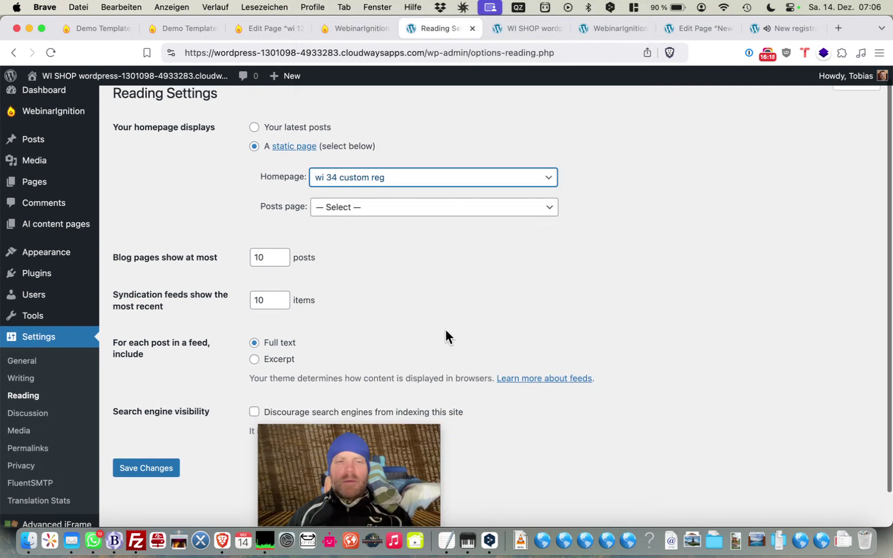
{"action": "left_click", "coordinate": [343, 376]}
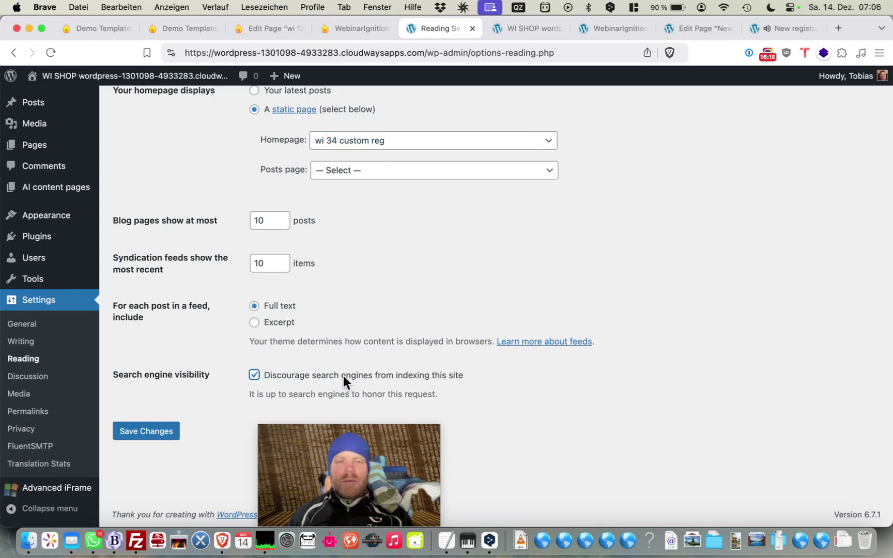
{"action": "left_click", "coordinate": [156, 433]}
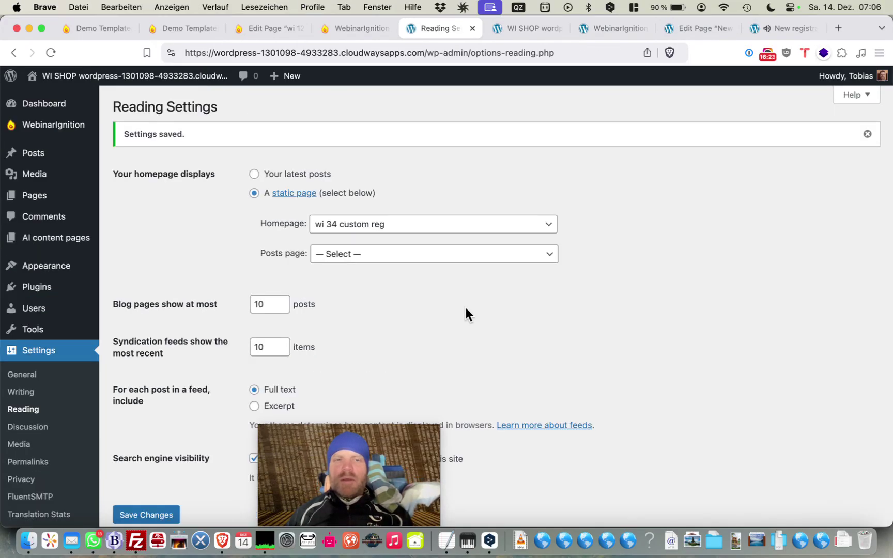
- Reload the site's homepage, review its title, registration form and footer, and compare it with the custom registration page
{"action": "left_click", "coordinate": [507, 30]}
{"action": "key", "text": "super+r"}
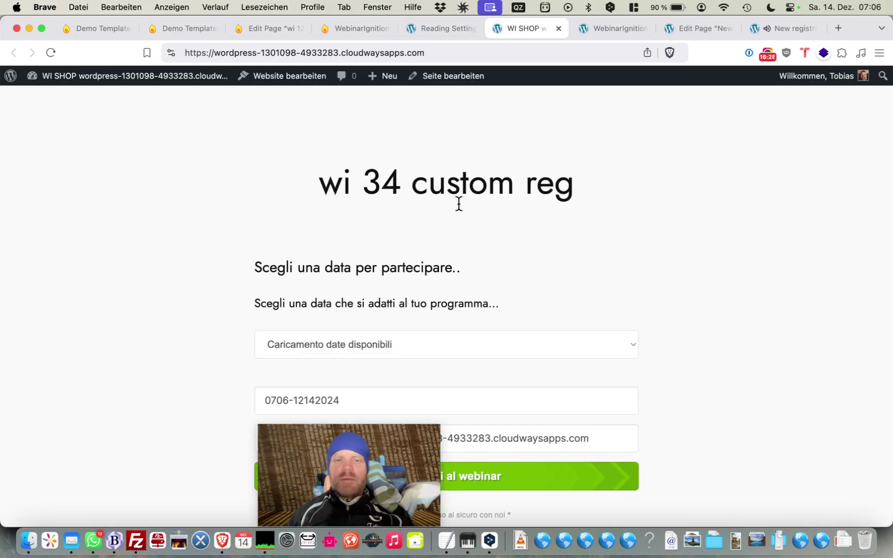
{"action": "scroll", "coordinate": [459, 203], "scroll_direction": "down", "scroll_amount": 4}
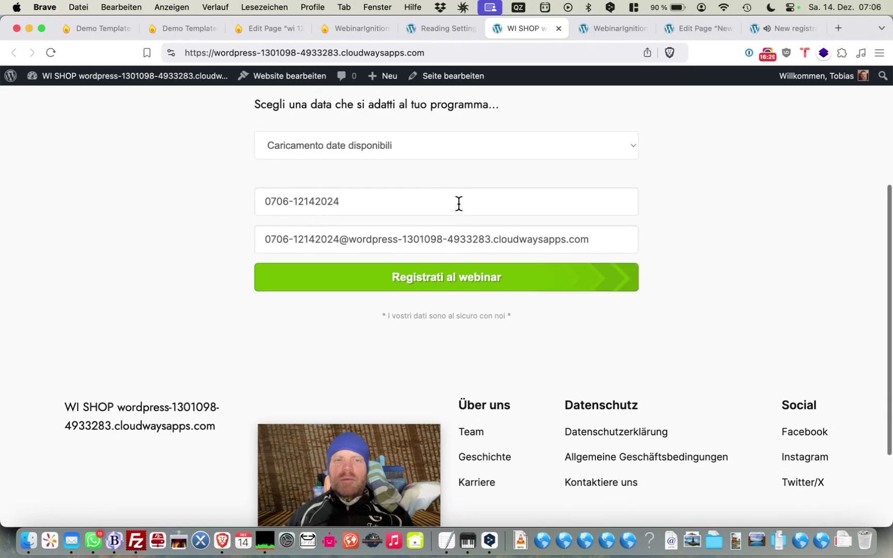
{"action": "scroll", "coordinate": [458, 204], "scroll_direction": "up", "scroll_amount": 3}
{"action": "scroll", "coordinate": [458, 204], "scroll_direction": "up", "scroll_amount": 2}
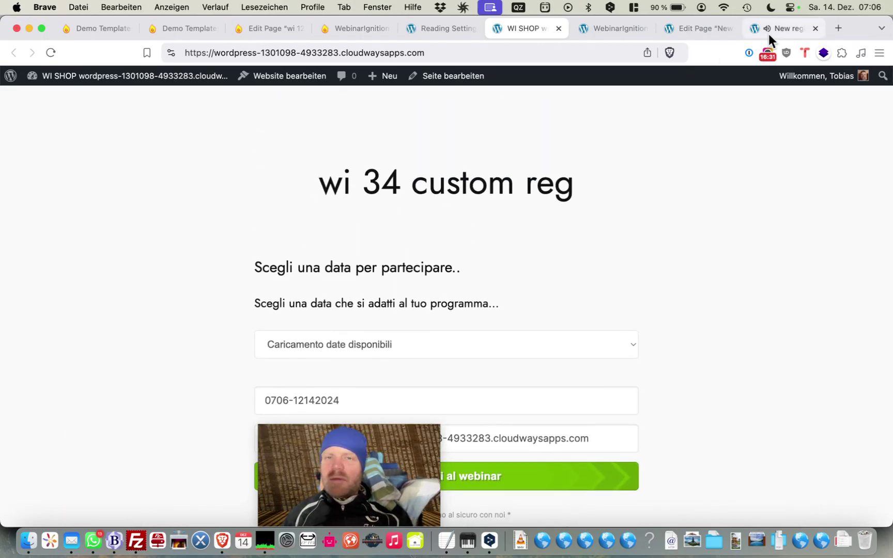
{"action": "left_click", "coordinate": [769, 31]}
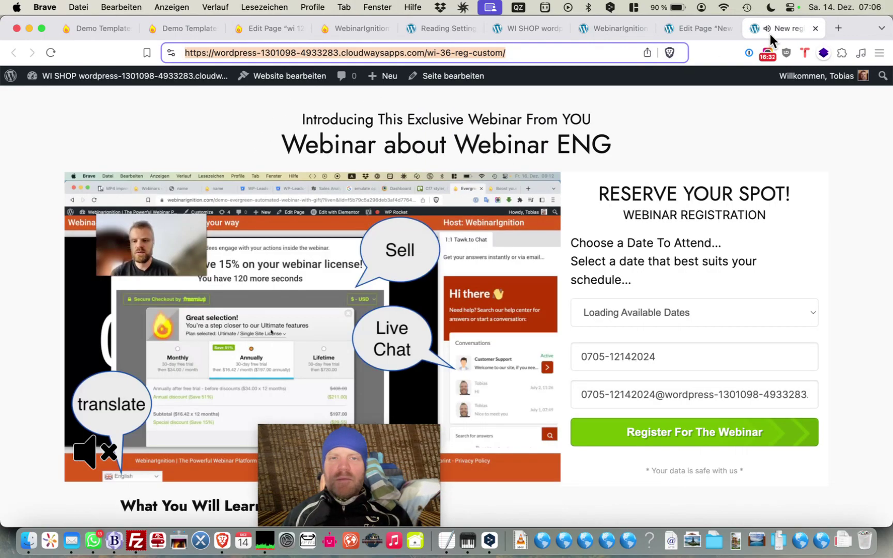
{"action": "left_click", "coordinate": [510, 33]}
- Change the static homepage in the reading settings to "New registration page" and save the changes
{"action": "left_click", "coordinate": [449, 31]}
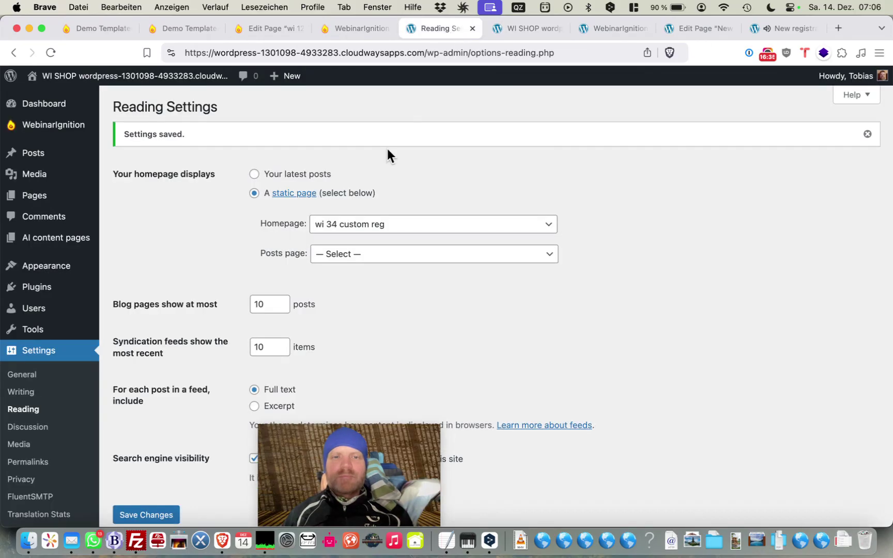
{"action": "left_click", "coordinate": [361, 222]}
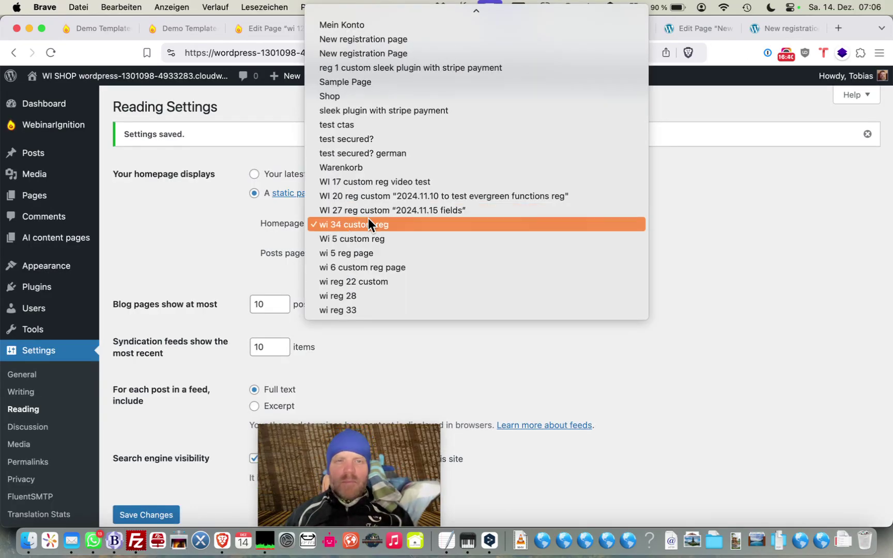
{"action": "scroll", "coordinate": [367, 218], "scroll_direction": "up", "scroll_amount": 1}
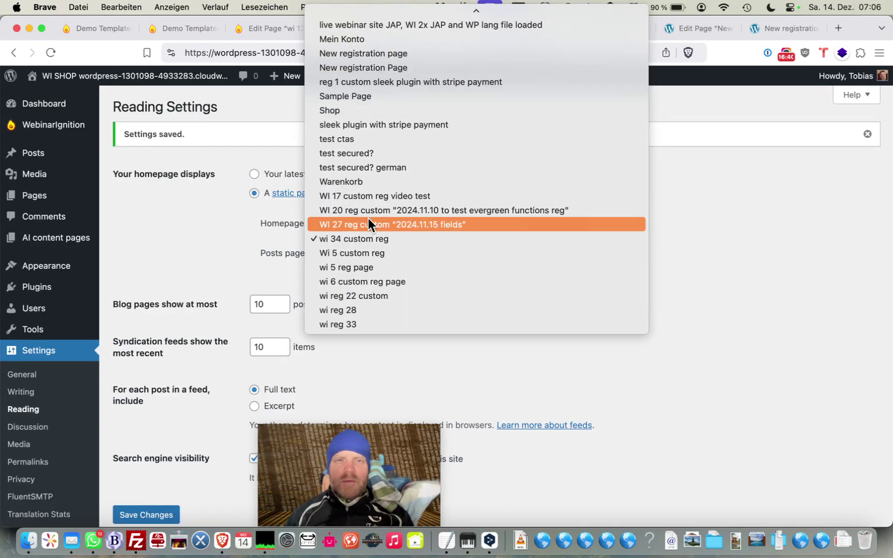
{"action": "left_click", "coordinate": [412, 58]}
{"action": "scroll", "coordinate": [364, 362], "scroll_direction": "down", "scroll_amount": 1}
{"action": "left_click", "coordinate": [164, 486]}
- Reload the site's homepage and review the webinar registration content down to the footer
{"action": "left_click", "coordinate": [530, 37]}
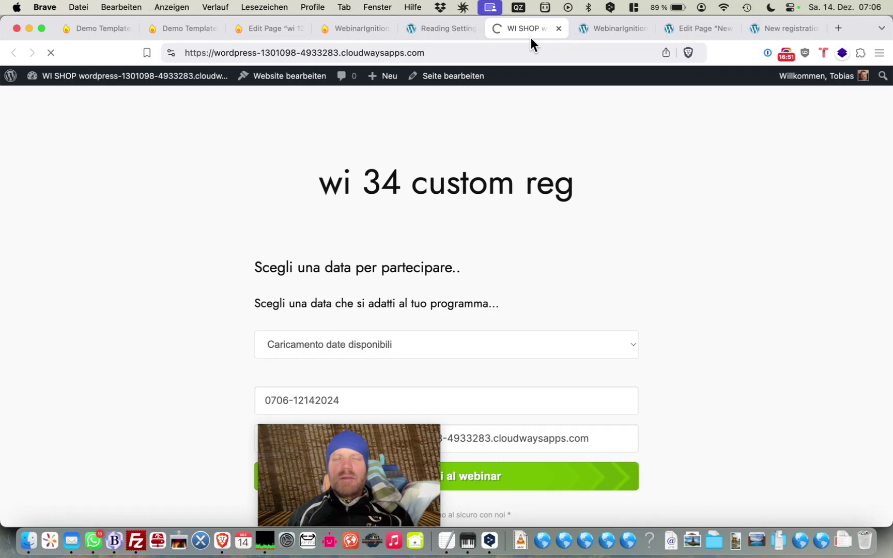
{"action": "scroll", "coordinate": [574, 342], "scroll_direction": "down", "scroll_amount": 5}
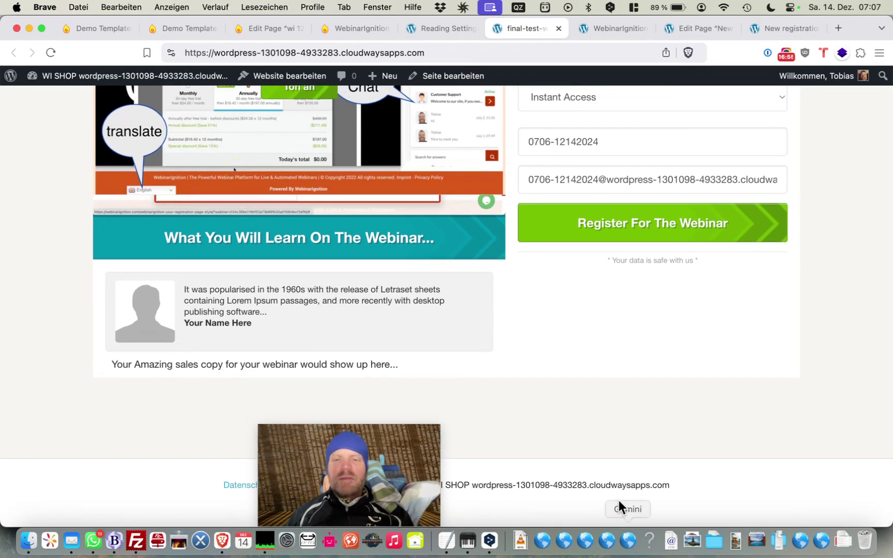
{"action": "scroll", "coordinate": [610, 493], "scroll_direction": "up", "scroll_amount": 5}
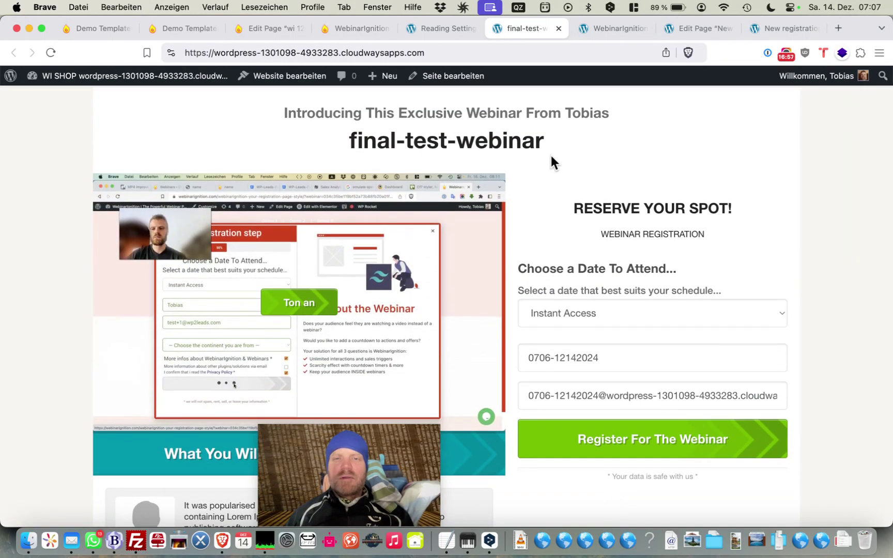
- Set the static homepage to "New registration Page" in the reading settings and save the changes
{"action": "left_click", "coordinate": [437, 28]}
{"action": "left_click", "coordinate": [358, 218]}
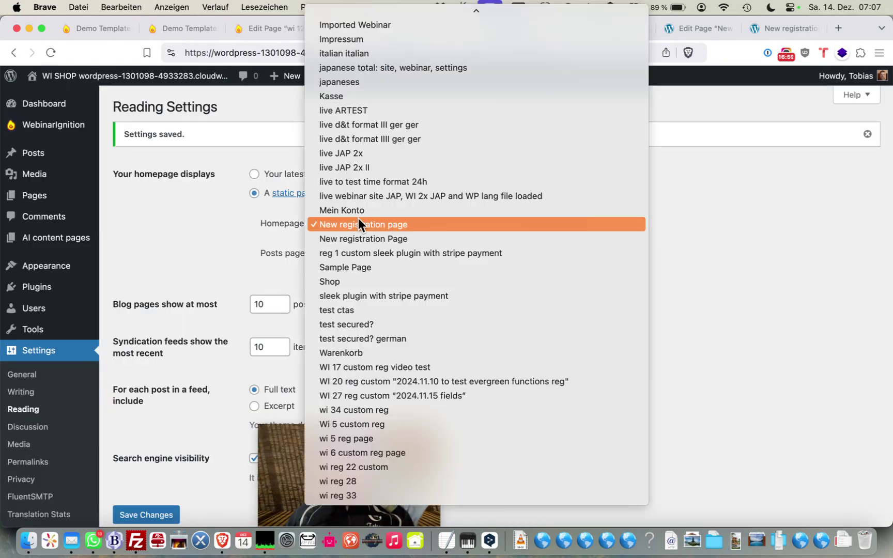
{"action": "left_click", "coordinate": [369, 237]}
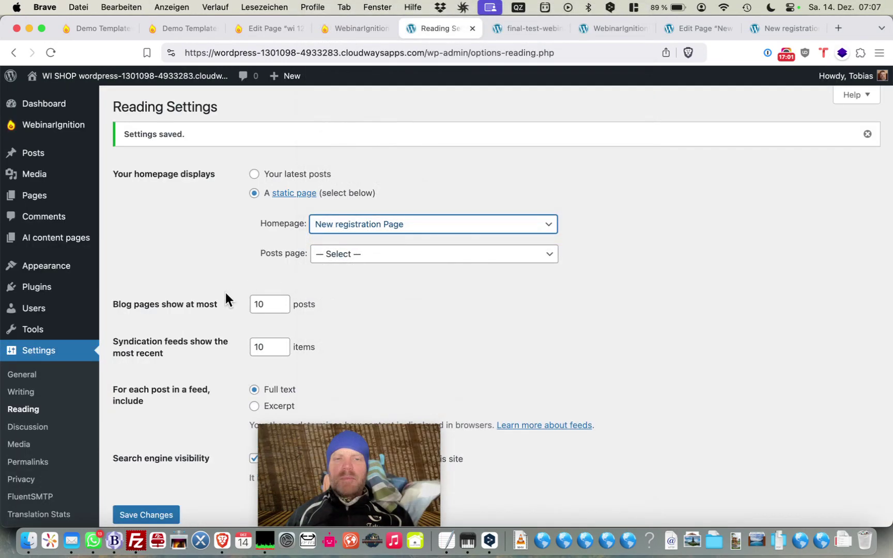
{"action": "left_click", "coordinate": [166, 512]}
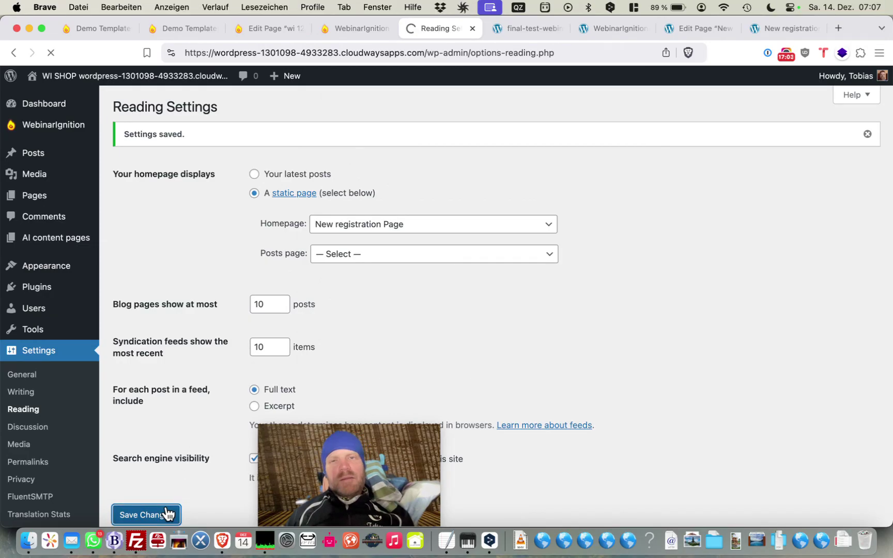
- Reload the site's homepage and review its title, video, registration form and the content below them
{"action": "left_click", "coordinate": [515, 29]}
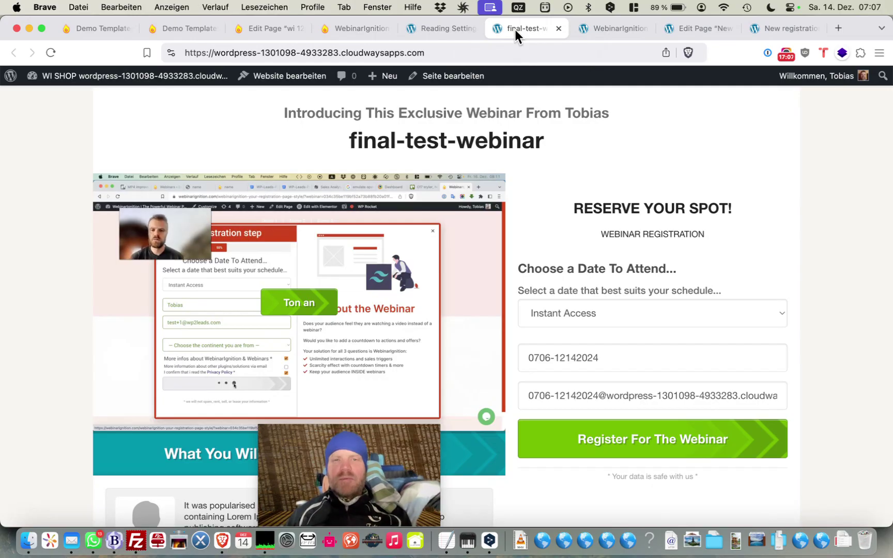
{"action": "key", "text": "super+r"}
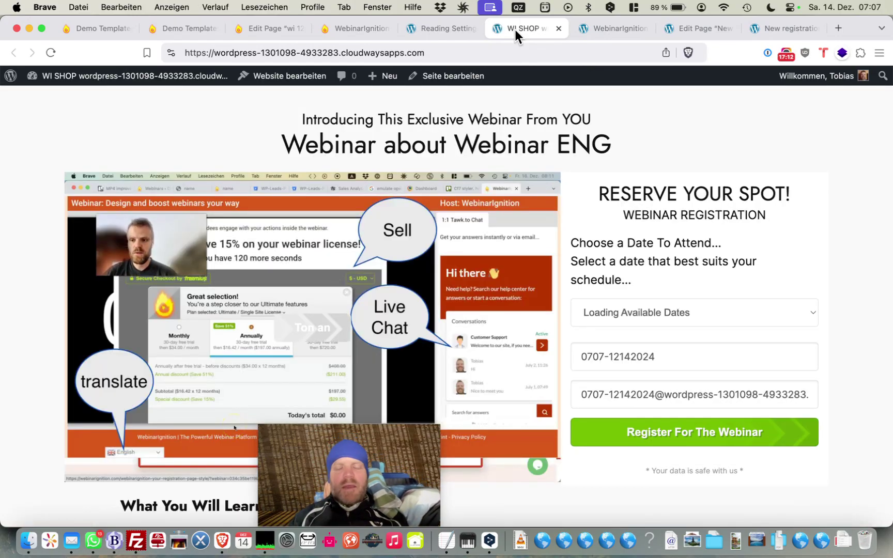
{"action": "scroll", "coordinate": [729, 276], "scroll_direction": "down", "scroll_amount": 5}
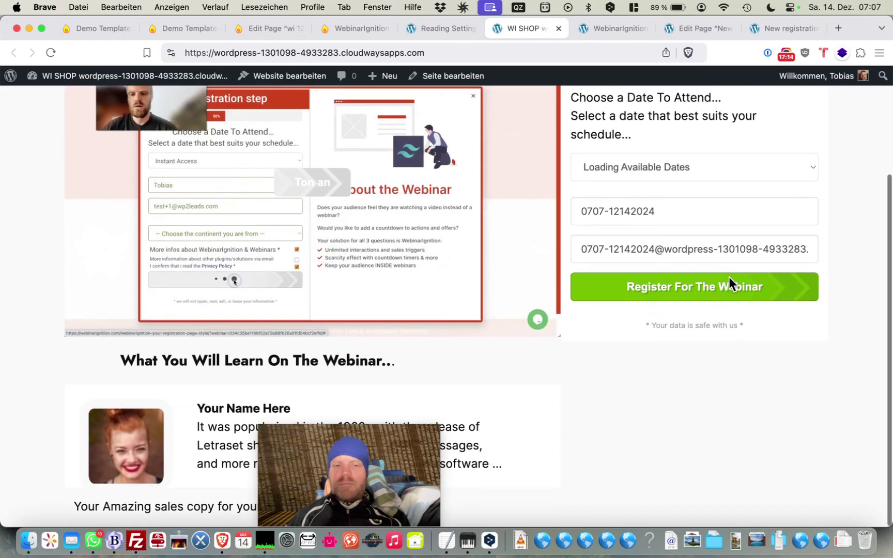
{"action": "scroll", "coordinate": [729, 284], "scroll_direction": "up", "scroll_amount": 5}
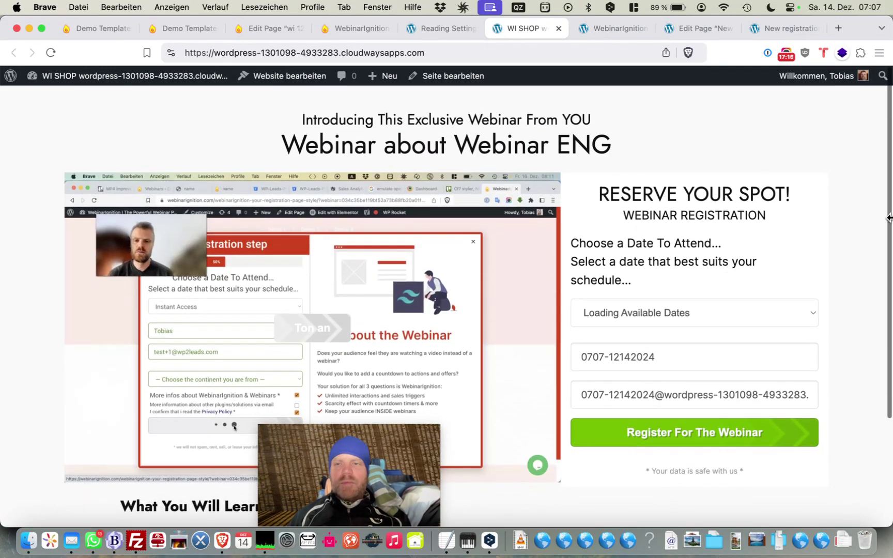
{"action": "mouse_move", "coordinate": [889, 212]}
{"action": "left_mouse_down"}
{"action": "mouse_move", "coordinate": [409, 185]}
{"action": "mouse_move", "coordinate": [300, 189]}
{"action": "mouse_move", "coordinate": [658, 207]}
{"action": "mouse_move", "coordinate": [889, 202]}
{"action": "left_mouse_up"}
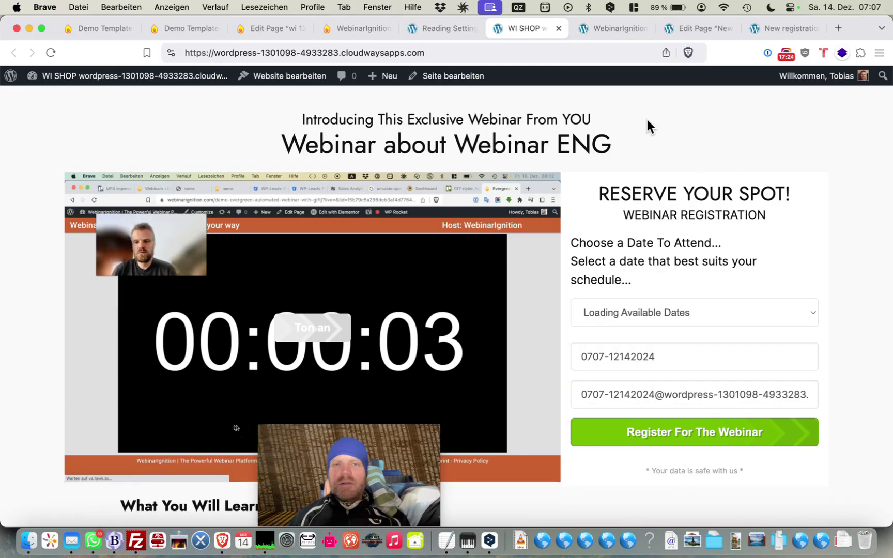
- Open the homepage's template in the site editor in a separate tab and apply the Ember style variation
{"action": "left_click", "coordinate": [311, 86], "text": "super"}
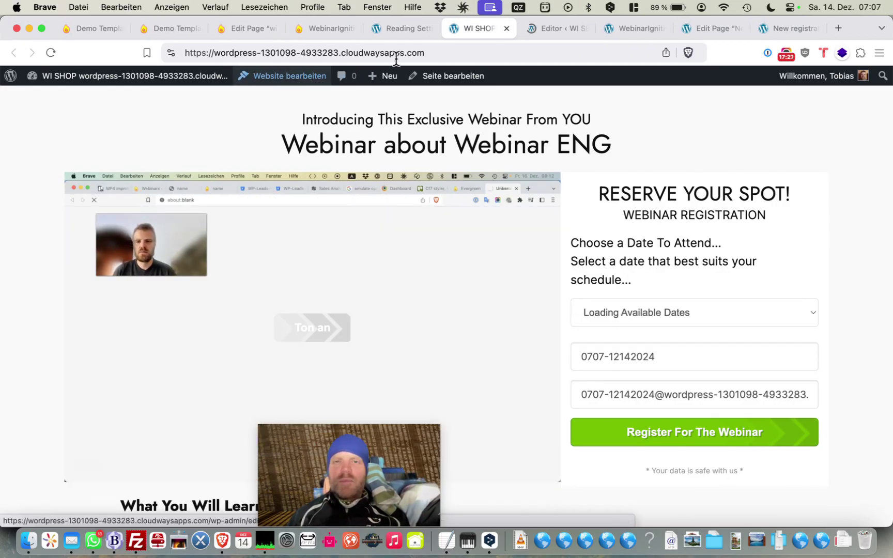
{"action": "left_click_drag", "start_coordinate": [551, 26], "coordinate": [477, 25]}
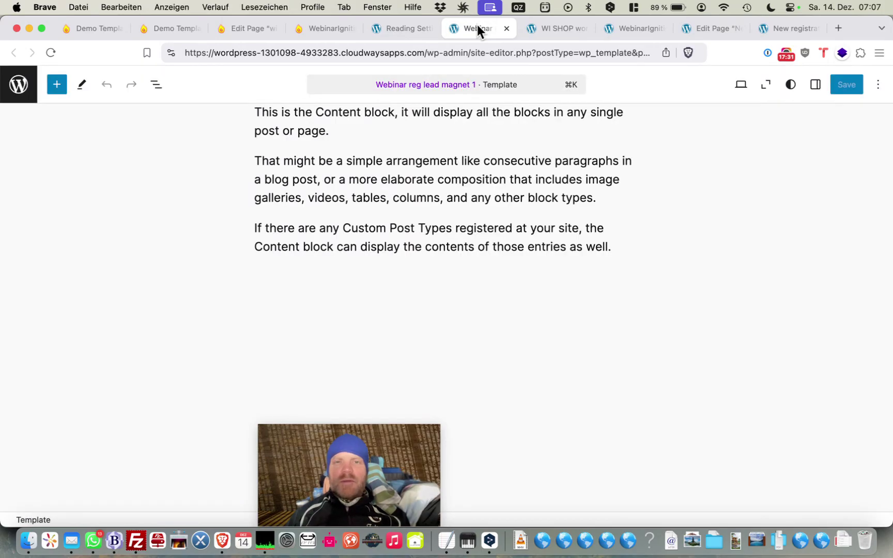
{"action": "left_click", "coordinate": [790, 84]}
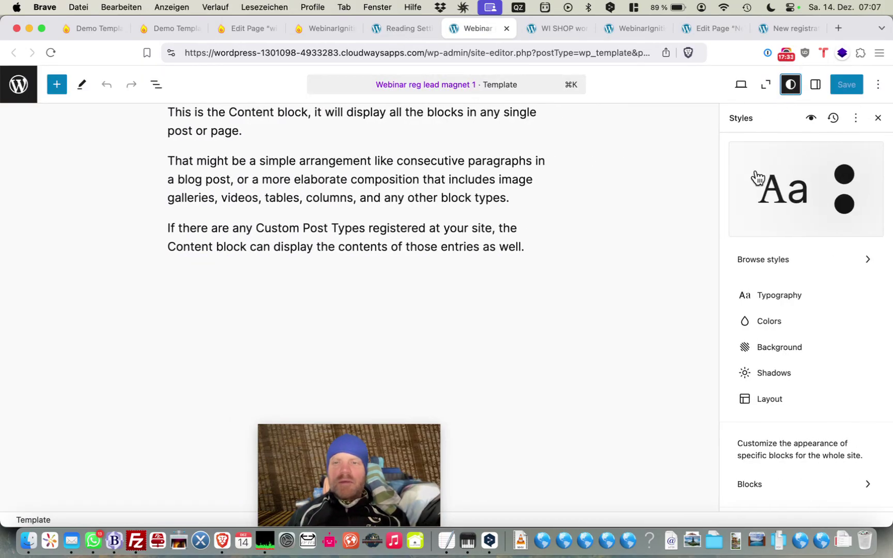
{"action": "left_click", "coordinate": [782, 265]}
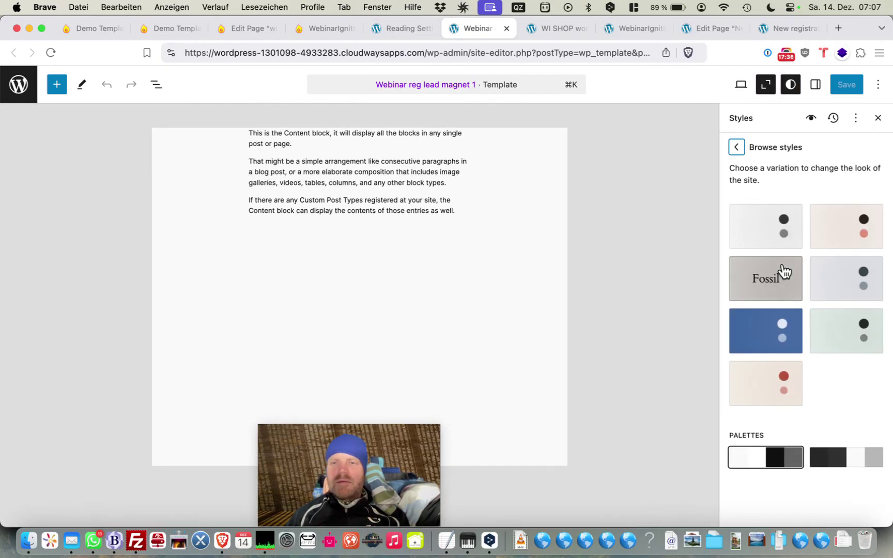
{"action": "left_click", "coordinate": [827, 241]}
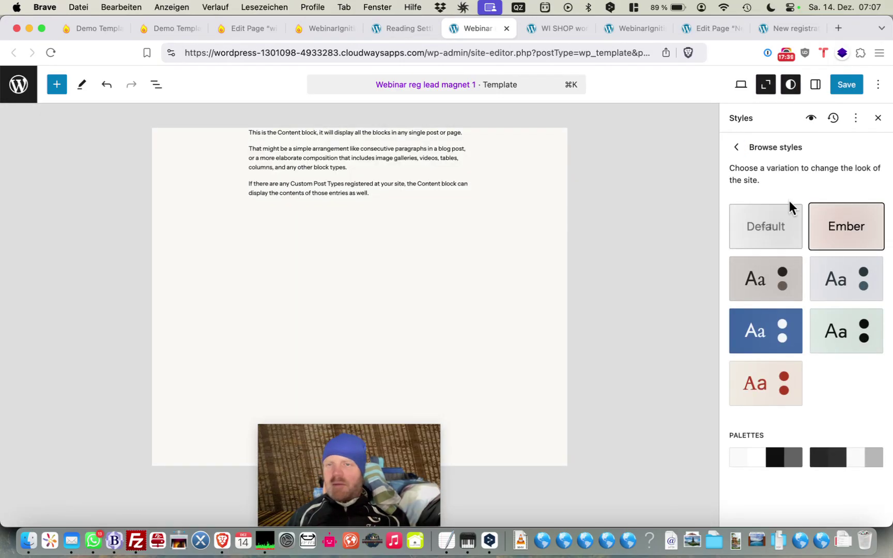
{"action": "left_click", "coordinate": [737, 148]}
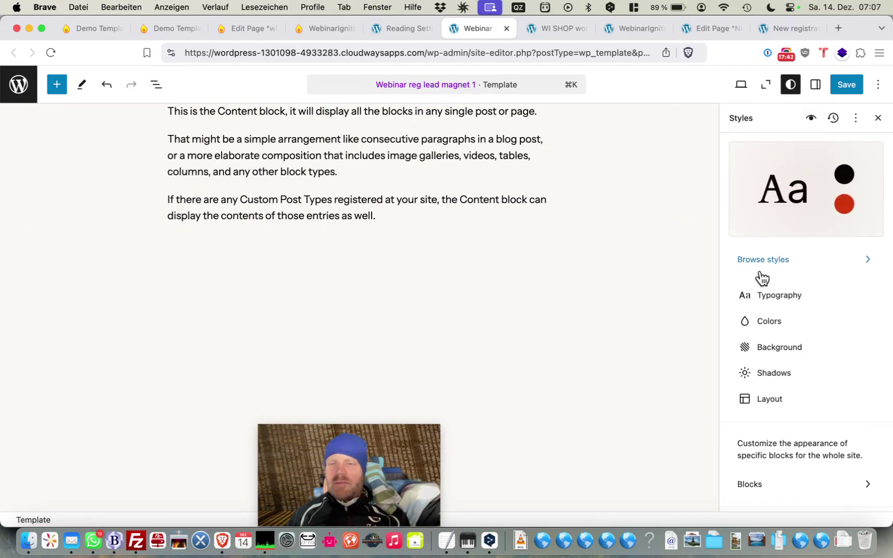
- Change the fourth theme colour in the site's colour palette from light peach to a bright yellow
{"action": "left_click", "coordinate": [764, 322]}
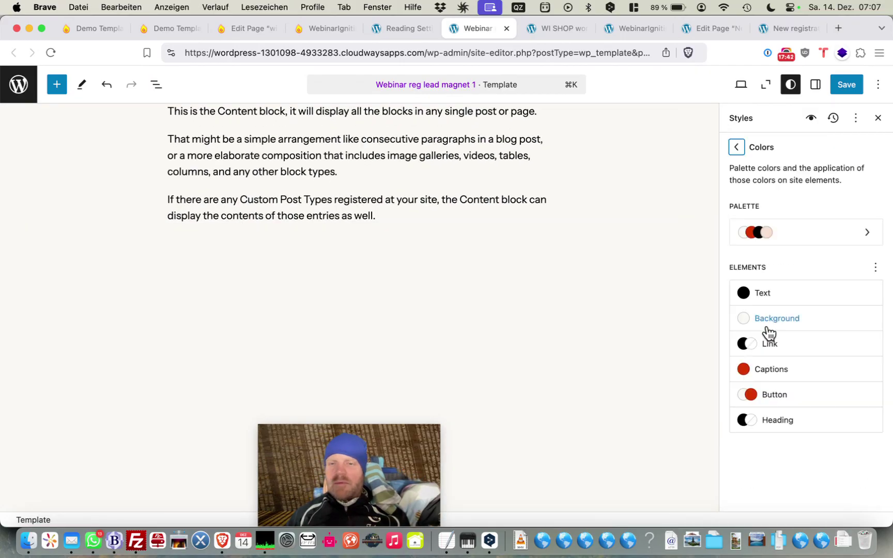
{"action": "left_click", "coordinate": [774, 237]}
{"action": "left_click", "coordinate": [813, 263]}
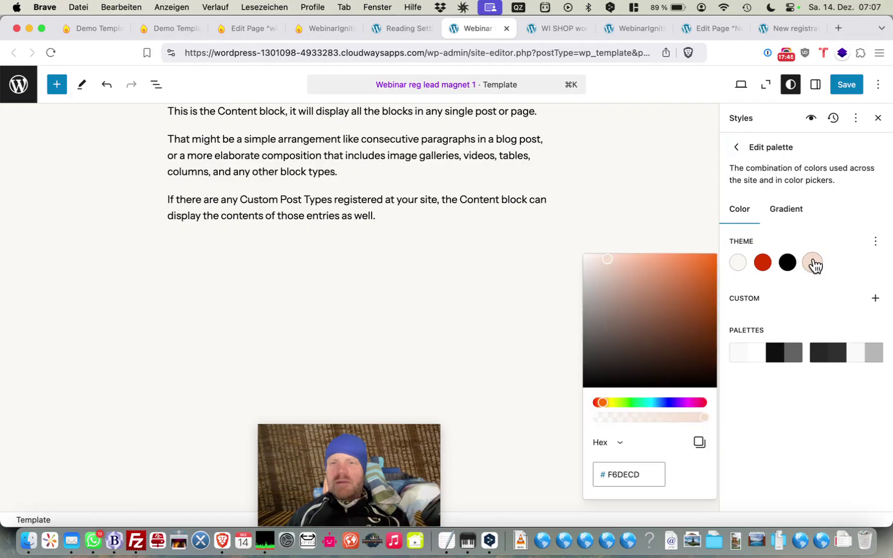
{"action": "left_click_drag", "start_coordinate": [690, 263], "coordinate": [681, 264]}
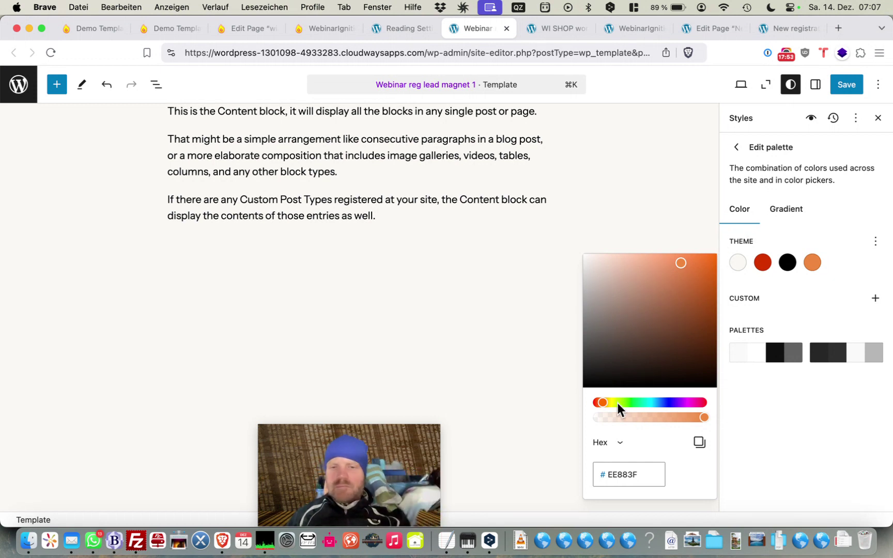
{"action": "left_click_drag", "start_coordinate": [605, 403], "coordinate": [613, 403]}
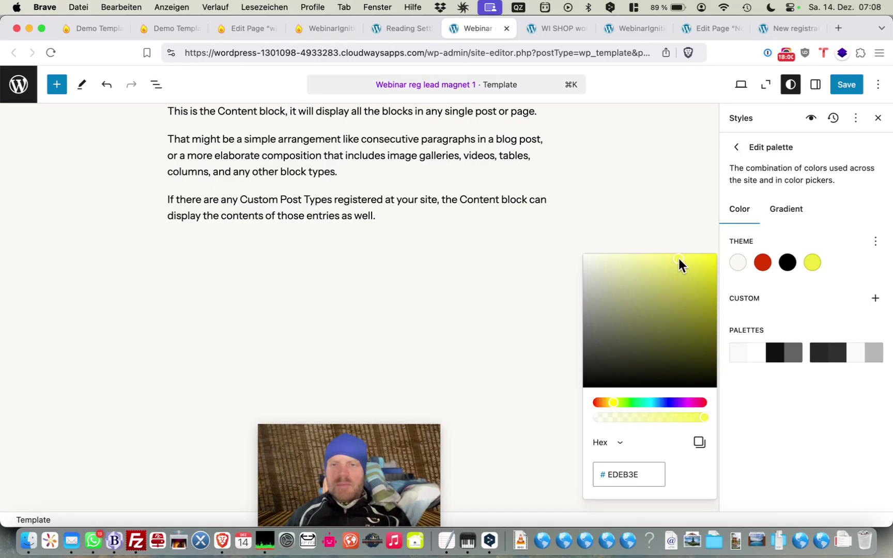
{"action": "left_click", "coordinate": [809, 233]}
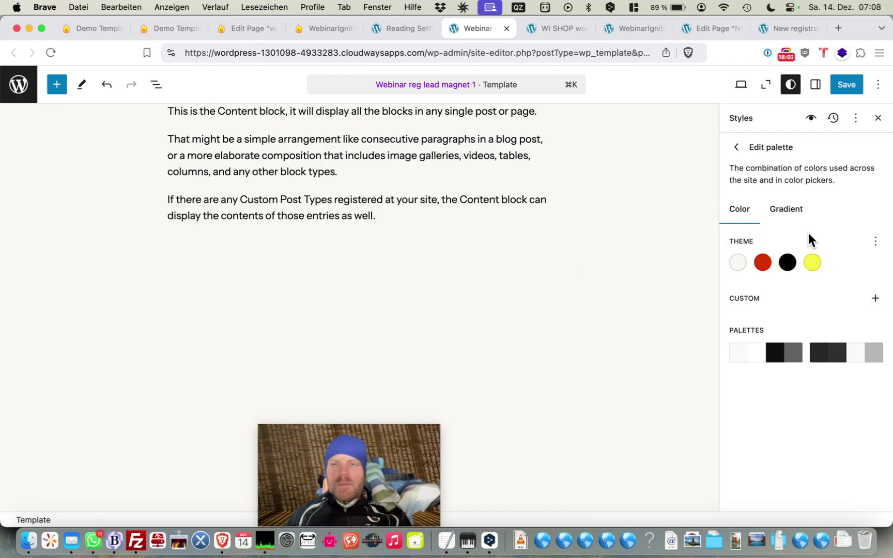
- Set the first theme palette colour, used for the site background, to yellow EBDA54 and return to the colour settings
{"action": "left_click", "coordinate": [737, 263]}
{"action": "left_click_drag", "start_coordinate": [656, 269], "coordinate": [668, 263]}
{"action": "left_click_drag", "start_coordinate": [610, 402], "coordinate": [610, 402]}
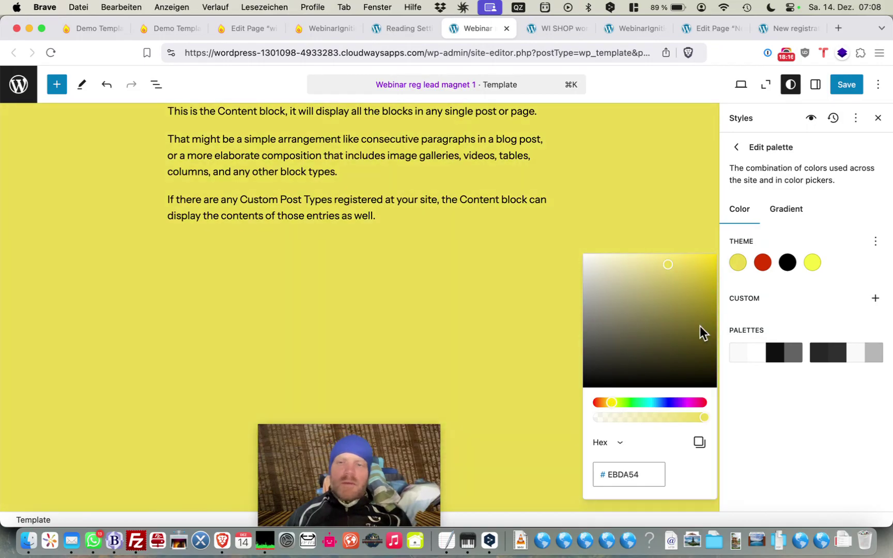
{"action": "left_click", "coordinate": [796, 238]}
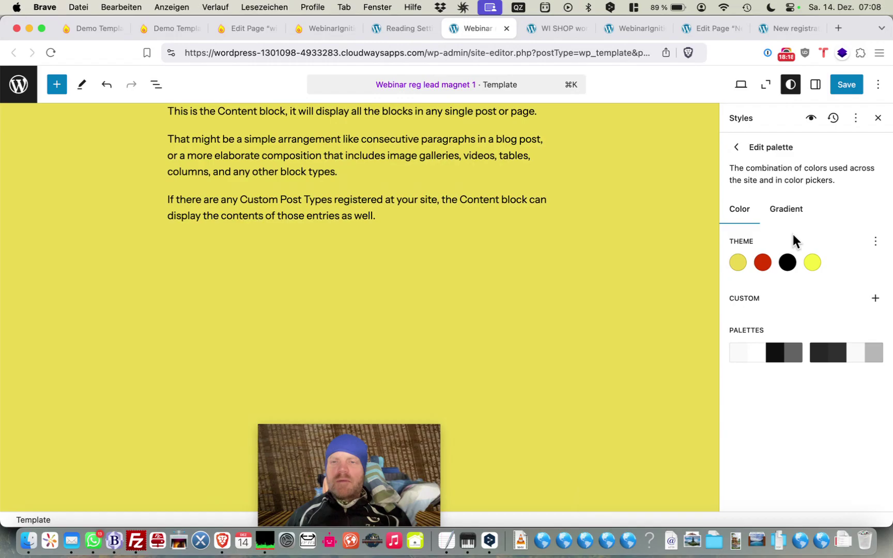
{"action": "left_click", "coordinate": [737, 148]}
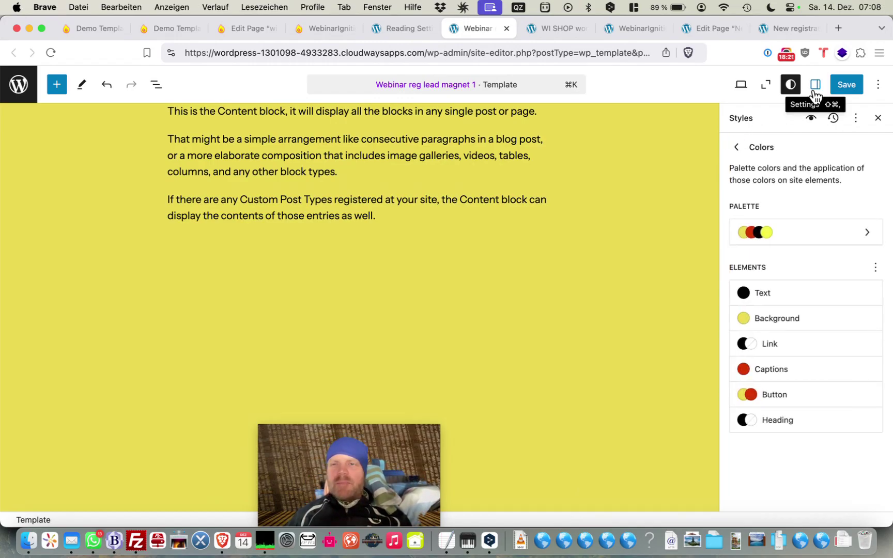
- Open the Style Book and review how the new colours affect the text, media, design and widget blocks
{"action": "left_click", "coordinate": [811, 123]}
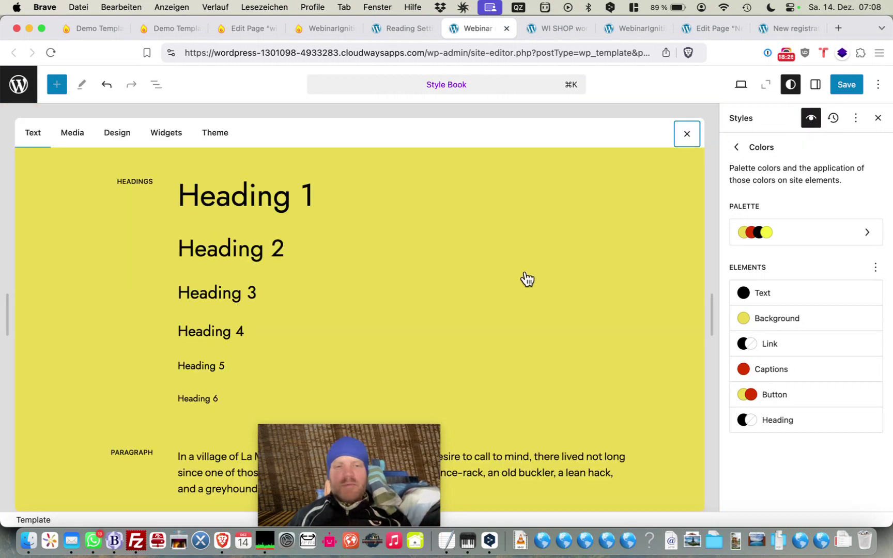
{"action": "scroll", "coordinate": [527, 279], "scroll_direction": "down", "scroll_amount": 15}
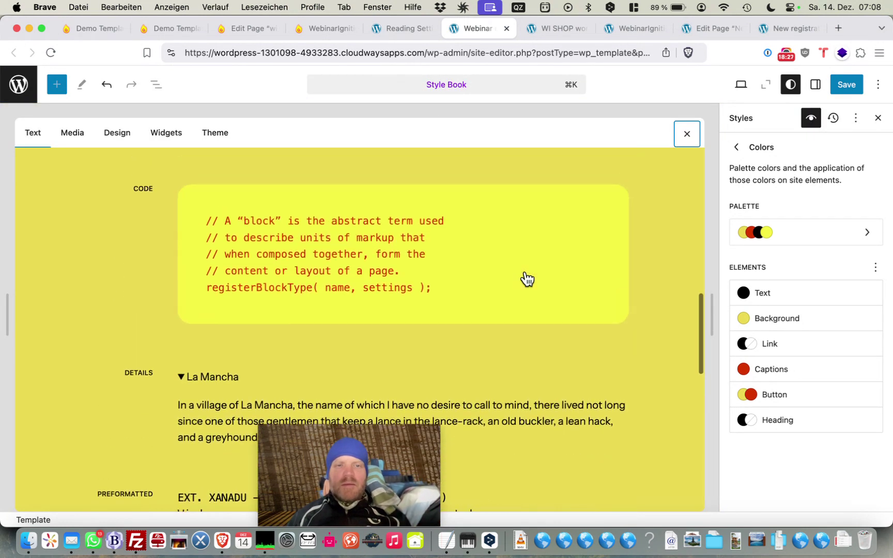
{"action": "scroll", "coordinate": [356, 372], "scroll_direction": "down", "scroll_amount": 10}
{"action": "scroll", "coordinate": [356, 372], "scroll_direction": "up", "scroll_amount": 20}
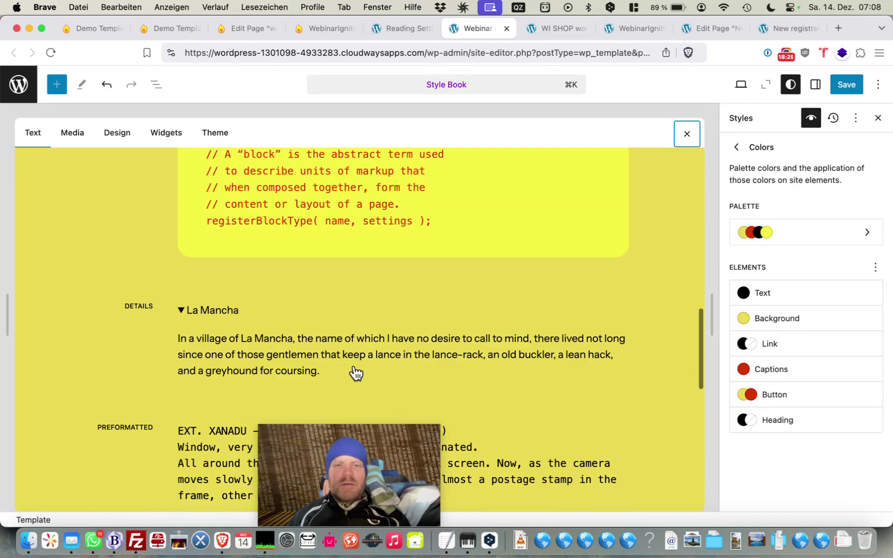
{"action": "left_click", "coordinate": [80, 138]}
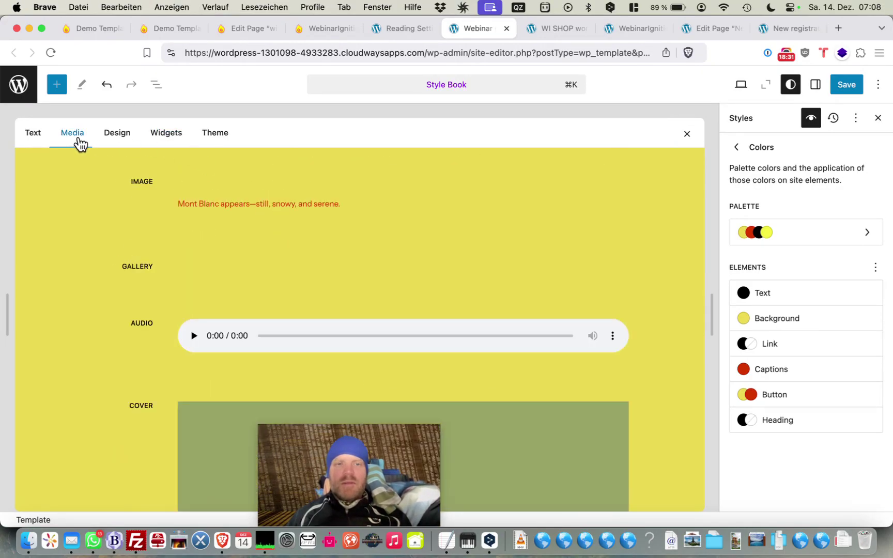
{"action": "scroll", "coordinate": [189, 295], "scroll_direction": "down", "scroll_amount": 2}
{"action": "scroll", "coordinate": [189, 296], "scroll_direction": "down", "scroll_amount": 10}
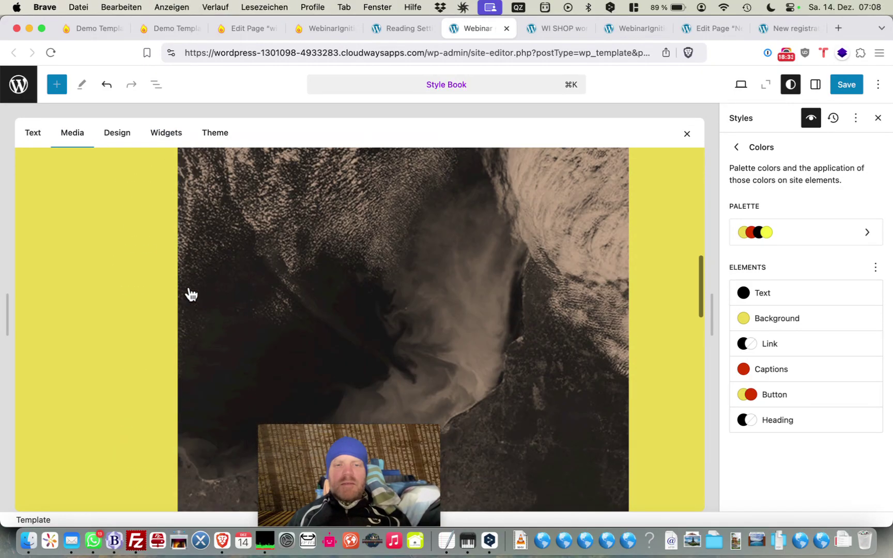
{"action": "left_click", "coordinate": [115, 135]}
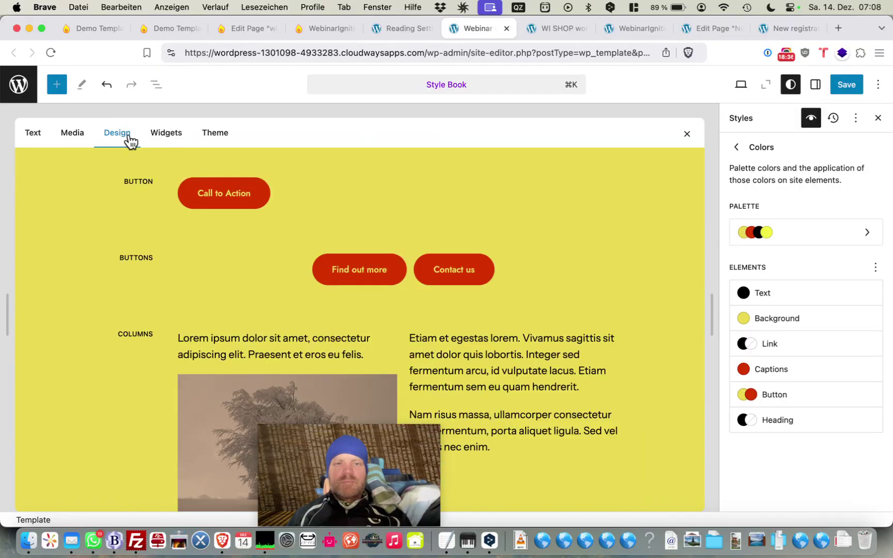
{"action": "left_click", "coordinate": [157, 137]}
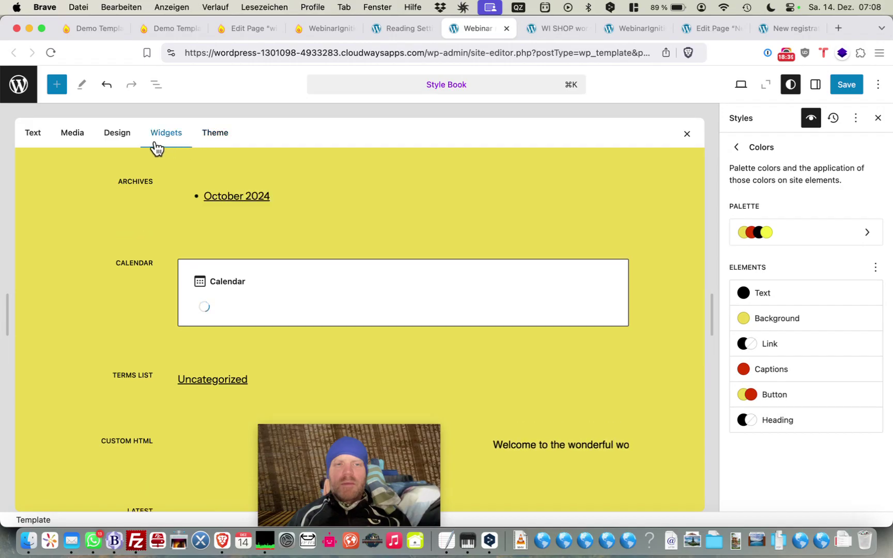
- Clear the duotone filter from the Image block's site-wide styles using the Style Book's media examples
{"action": "left_click", "coordinate": [84, 140]}
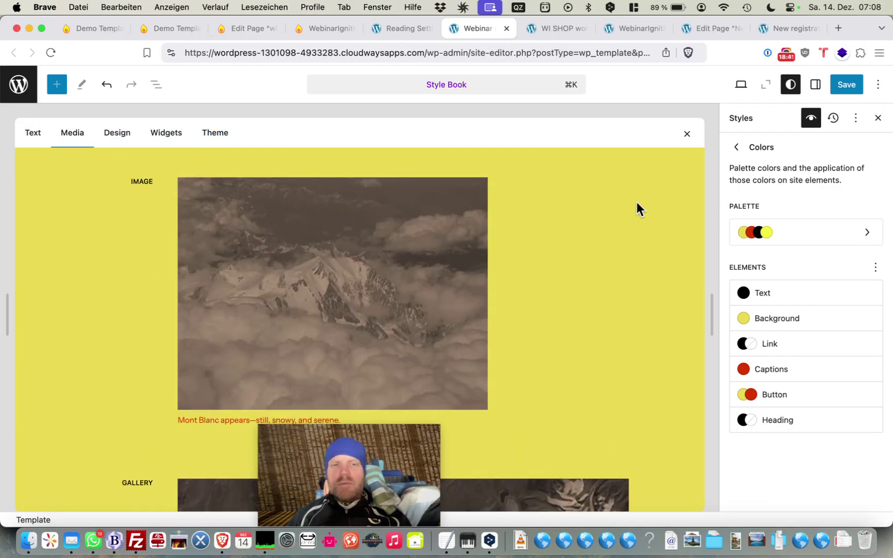
{"action": "left_click", "coordinate": [370, 285]}
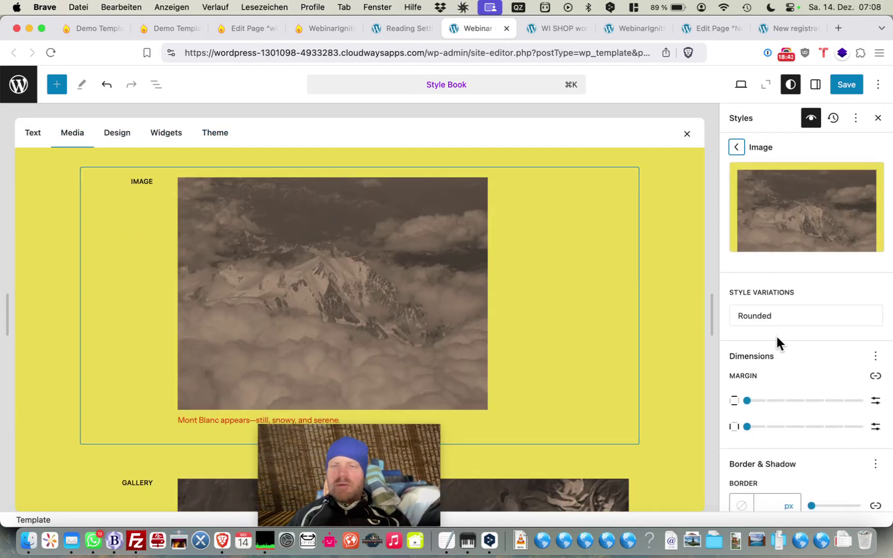
{"action": "scroll", "coordinate": [777, 343], "scroll_direction": "down", "scroll_amount": 5}
{"action": "left_click", "coordinate": [762, 423]}
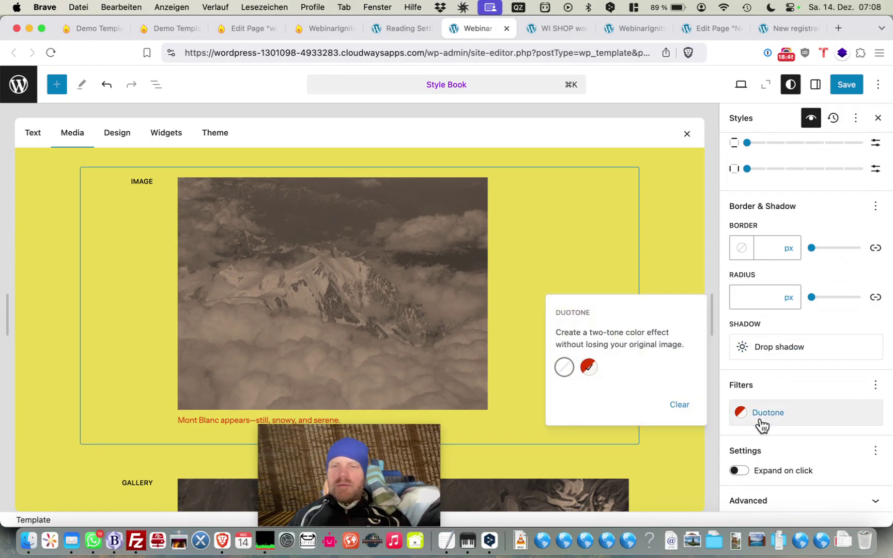
{"action": "left_click", "coordinate": [680, 406]}
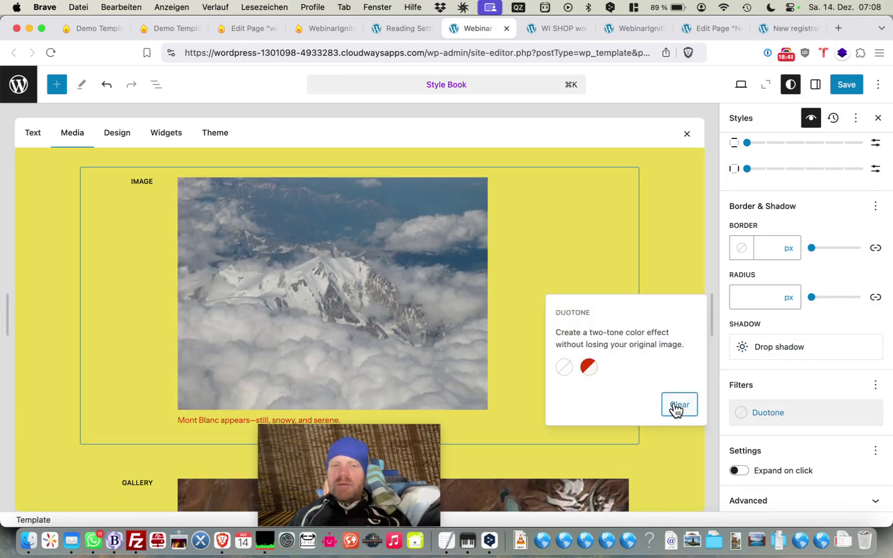
- Open the Gallery block's styles and examine the gallery, audio and cover examples in the Style Book
{"action": "scroll", "coordinate": [496, 402], "scroll_direction": "down", "scroll_amount": 5}
{"action": "left_click", "coordinate": [493, 368]}
{"action": "scroll", "coordinate": [494, 368], "scroll_direction": "down", "scroll_amount": 7}
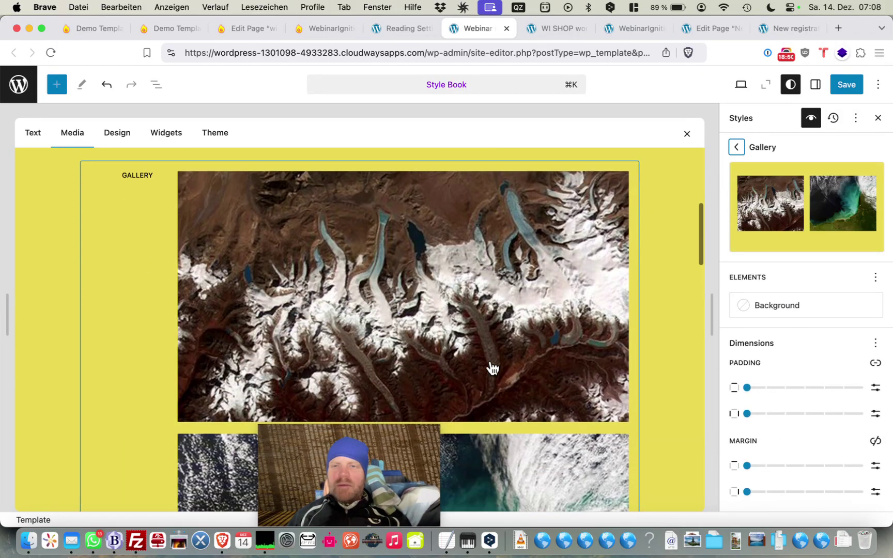
{"action": "scroll", "coordinate": [492, 368], "scroll_direction": "down", "scroll_amount": 15}
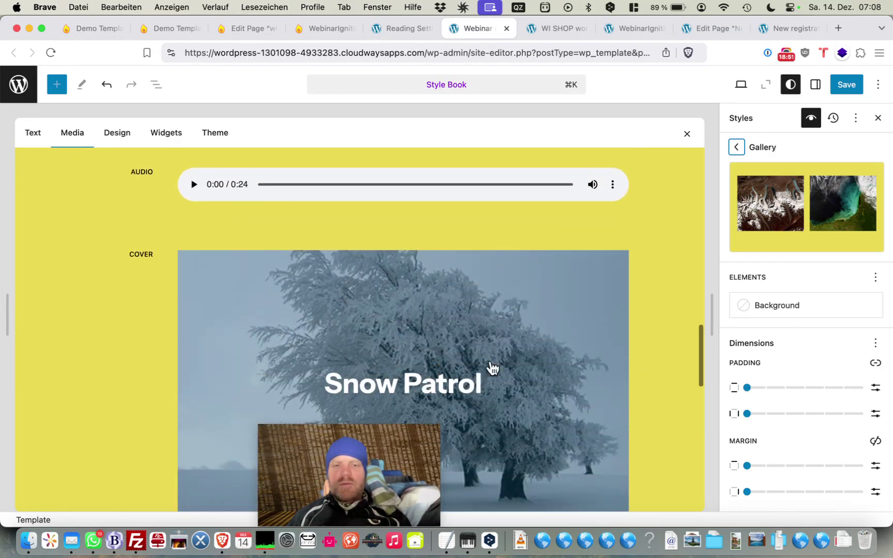
- Examine the media and theme block examples in the Style Book and open the Query Loop block's styles
{"action": "scroll", "coordinate": [493, 369], "scroll_direction": "down", "scroll_amount": 2}
{"action": "scroll", "coordinate": [493, 368], "scroll_direction": "up", "scroll_amount": 20}
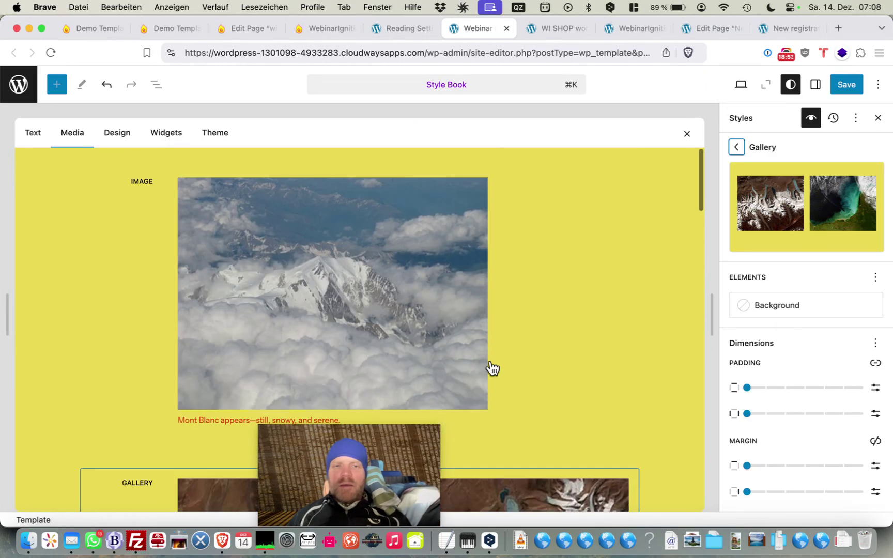
{"action": "left_click", "coordinate": [210, 134]}
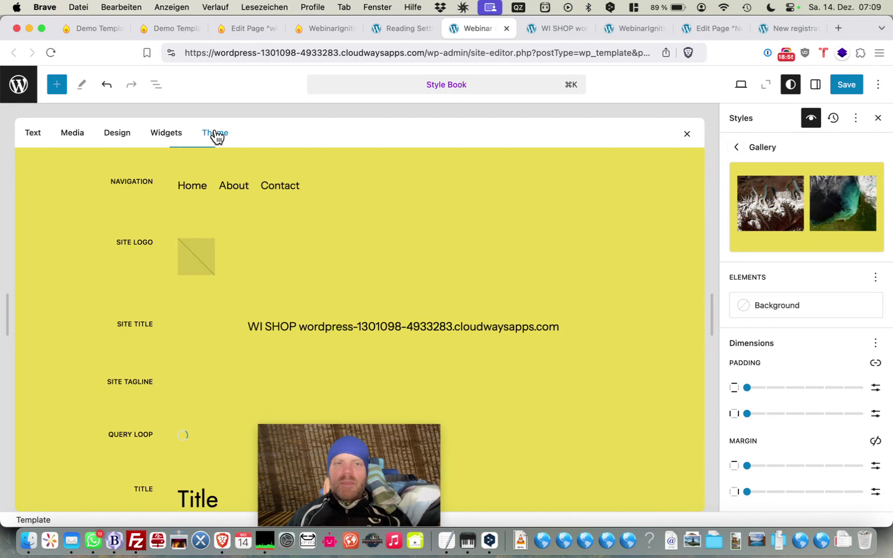
{"action": "scroll", "coordinate": [245, 310], "scroll_direction": "down", "scroll_amount": 8}
{"action": "scroll", "coordinate": [246, 310], "scroll_direction": "down", "scroll_amount": 9}
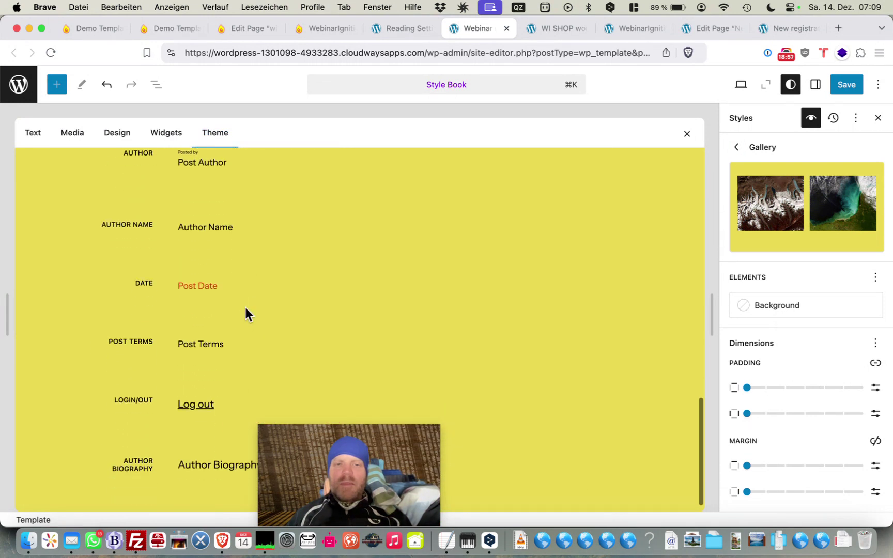
{"action": "scroll", "coordinate": [217, 331], "scroll_direction": "up", "scroll_amount": 3}
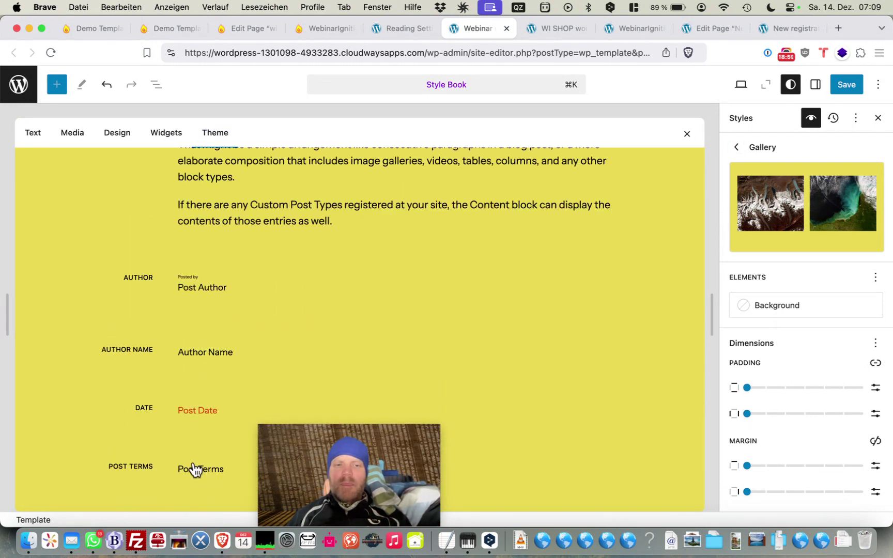
{"action": "scroll", "coordinate": [275, 235], "scroll_direction": "up", "scroll_amount": 12}
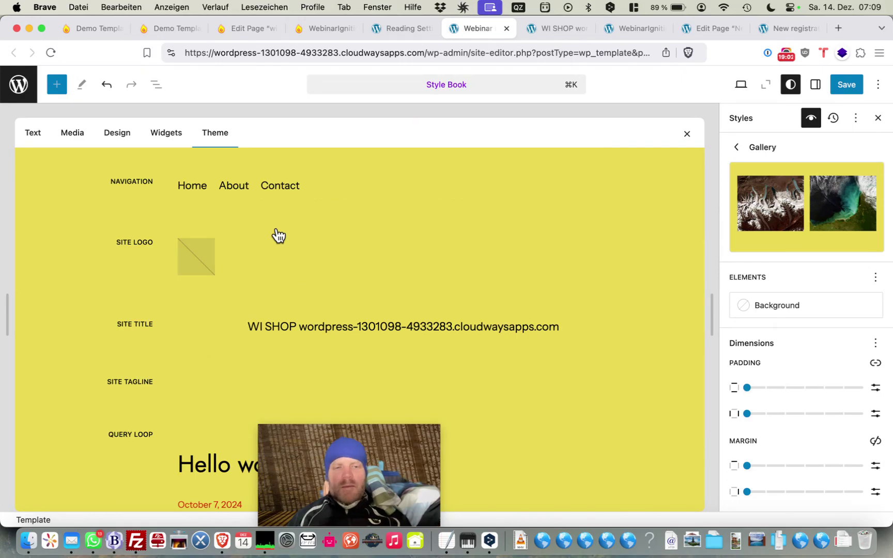
{"action": "scroll", "coordinate": [277, 235], "scroll_direction": "down", "scroll_amount": 4}
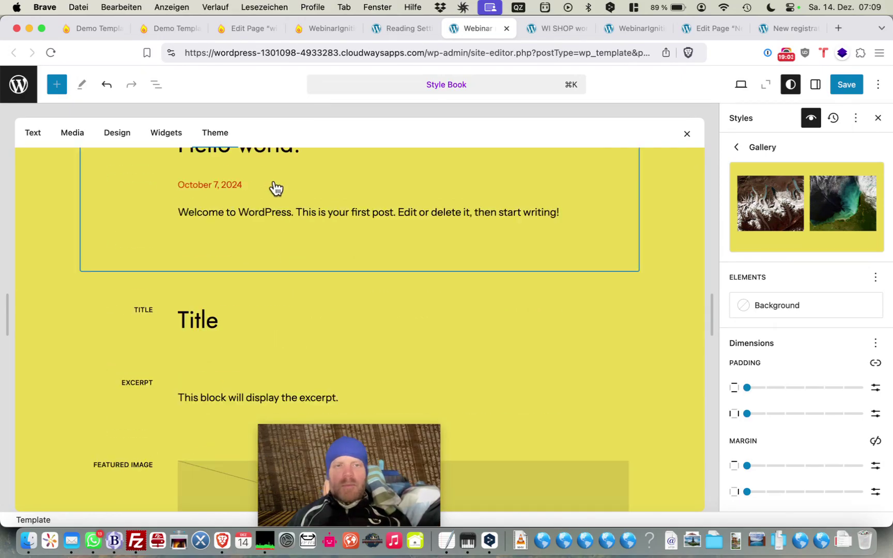
{"action": "left_click", "coordinate": [161, 174]}
{"action": "scroll", "coordinate": [268, 211], "scroll_direction": "up", "scroll_amount": 6}
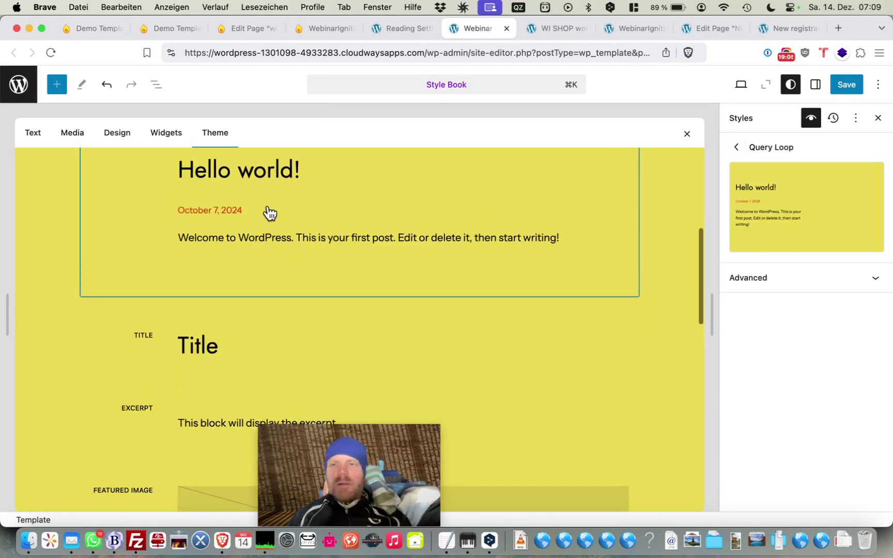
- Leave the Style Book and check the revision history of the global styles
{"action": "left_click", "coordinate": [809, 121]}
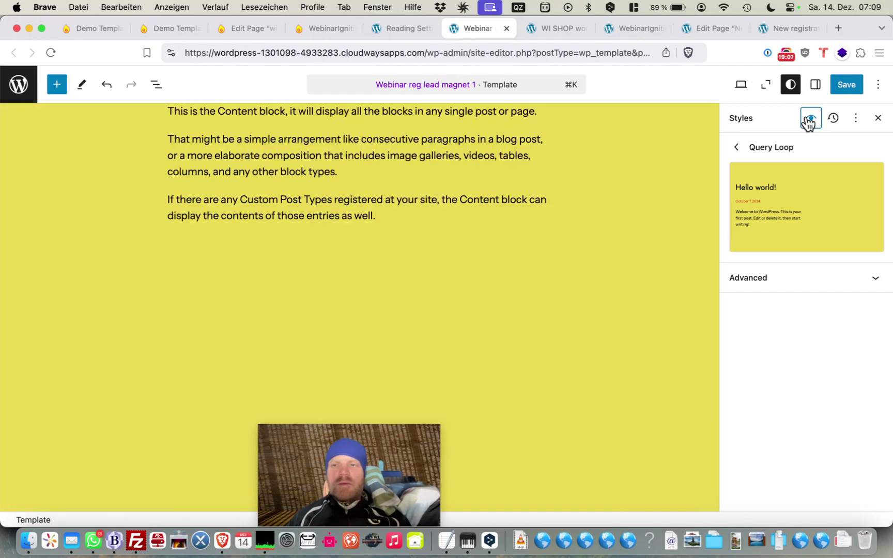
{"action": "left_click", "coordinate": [832, 119]}
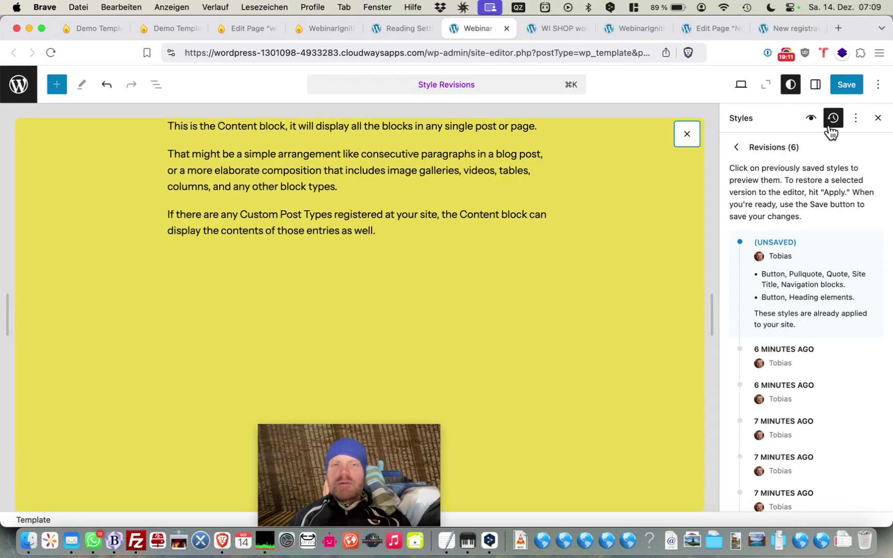
{"action": "left_click", "coordinate": [831, 124]}
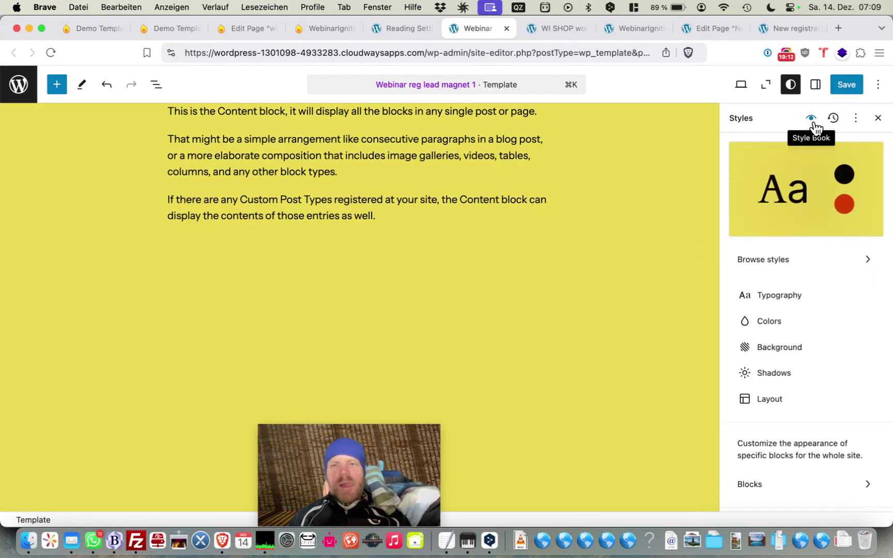
- Save the global style changes and reload the live homepage
{"action": "left_click", "coordinate": [850, 85]}
{"action": "left_click", "coordinate": [847, 84]}
{"action": "left_click", "coordinate": [542, 33]}
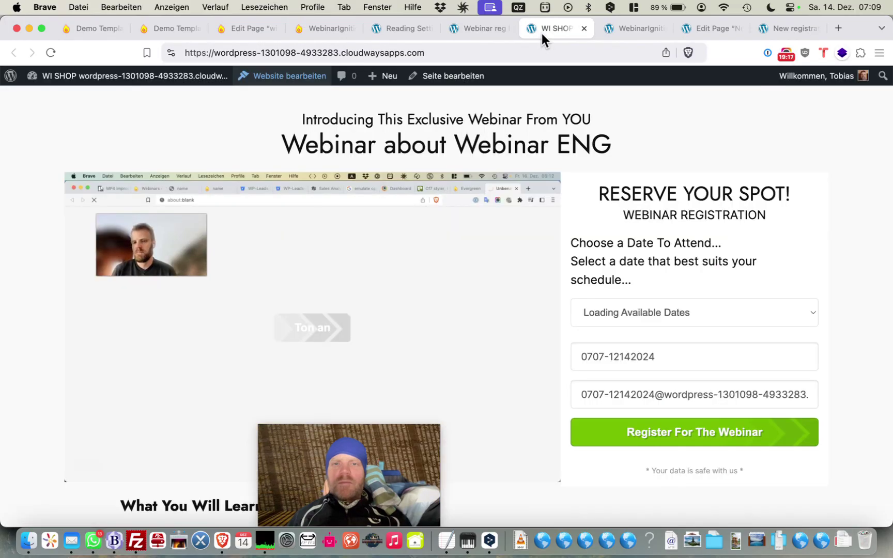
{"action": "key", "text": "super+r"}
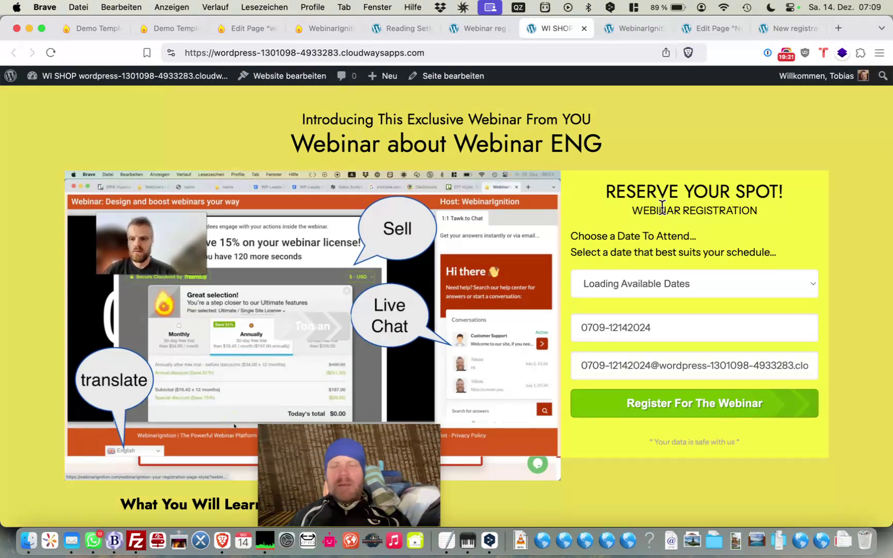
- Check the restyled homepage at full width and in a browser window narrowed to phone size
{"action": "scroll", "coordinate": [651, 249], "scroll_direction": "down", "scroll_amount": 5}
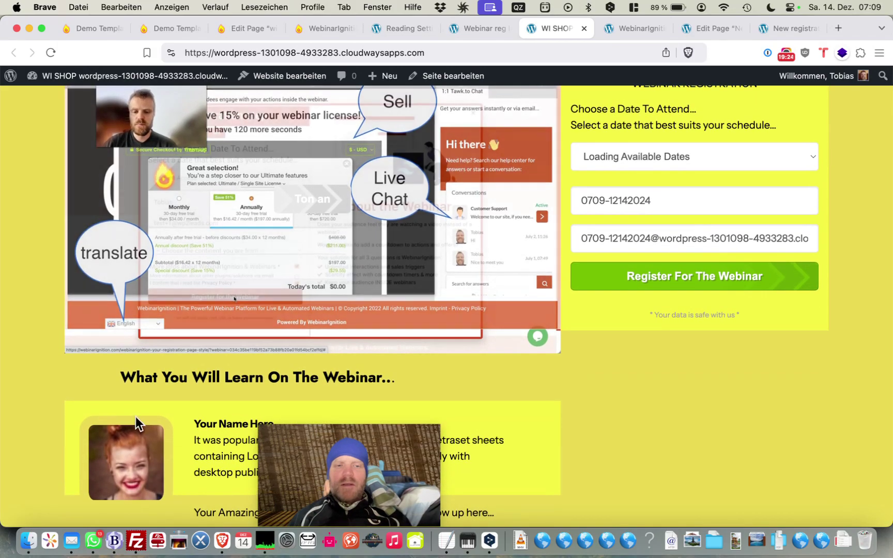
{"action": "scroll", "coordinate": [123, 467], "scroll_direction": "up", "scroll_amount": 3}
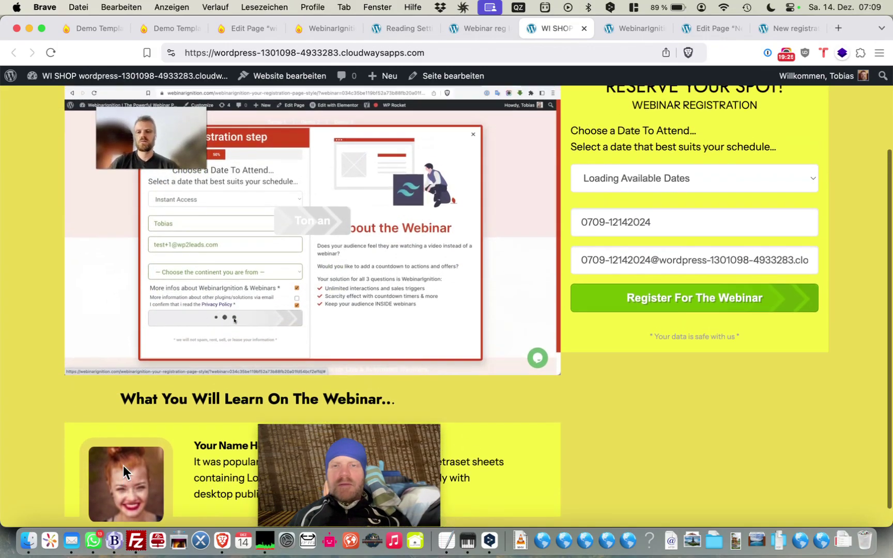
{"action": "scroll", "coordinate": [123, 465], "scroll_direction": "up", "scroll_amount": 3}
{"action": "left_click_drag", "start_coordinate": [891, 237], "coordinate": [281, 230]}
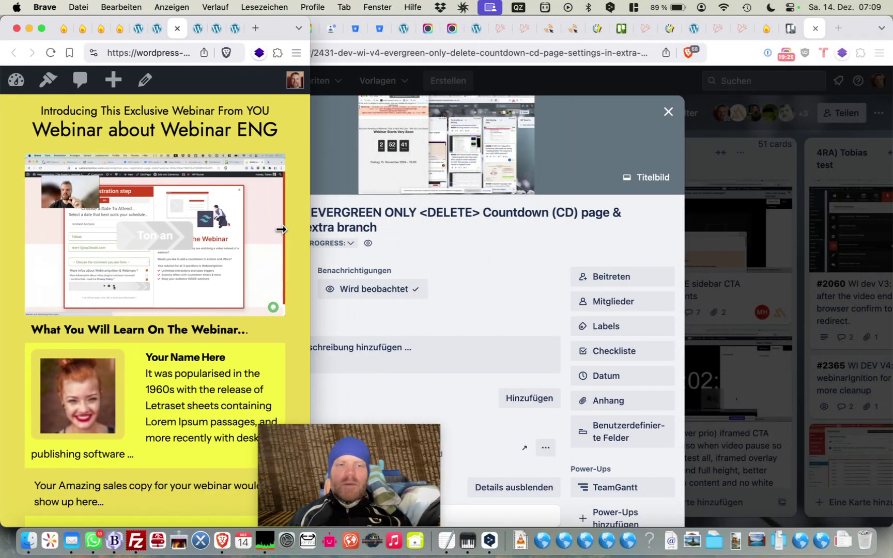
{"action": "scroll", "coordinate": [236, 369], "scroll_direction": "down", "scroll_amount": 10}
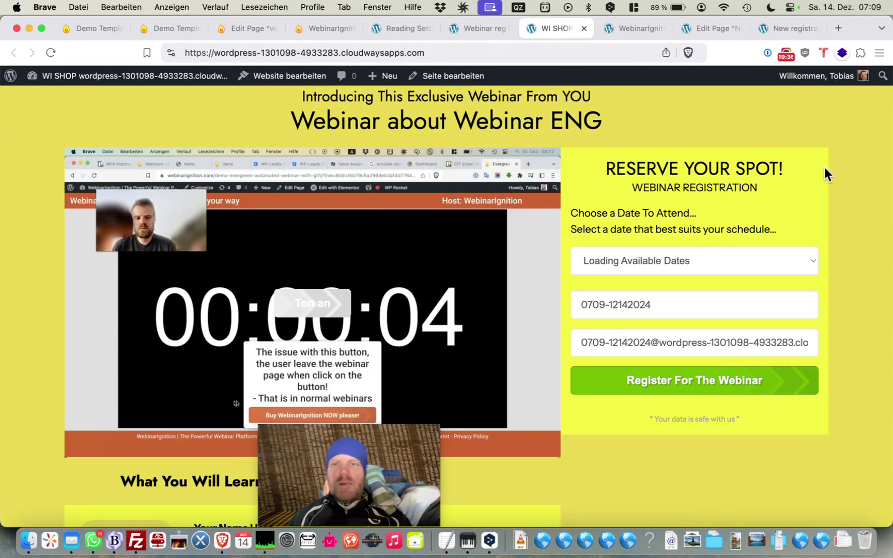
- Return to the webinar registration template in the site editor and select its outer Group block in the block structure
{"action": "left_click", "coordinate": [476, 30]}
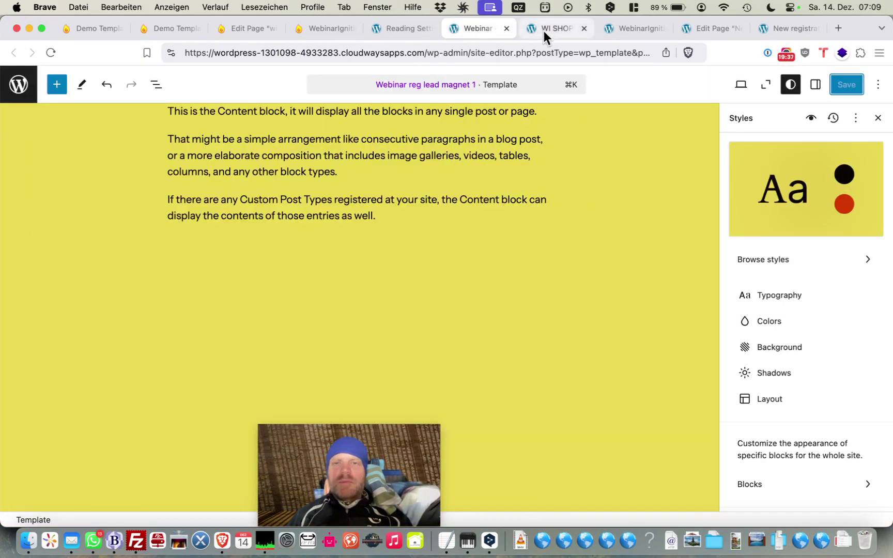
{"action": "left_click", "coordinate": [543, 31]}
{"action": "left_click", "coordinate": [486, 31]}
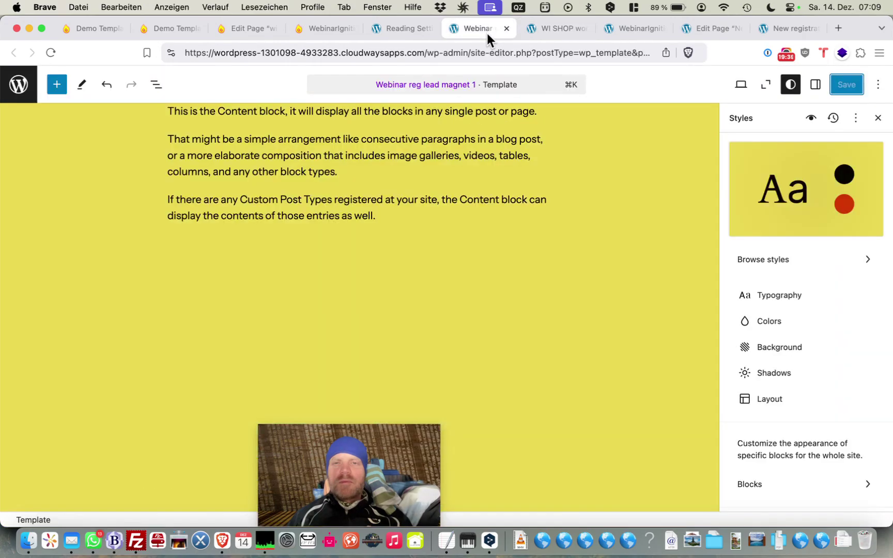
{"action": "left_click", "coordinate": [508, 140]}
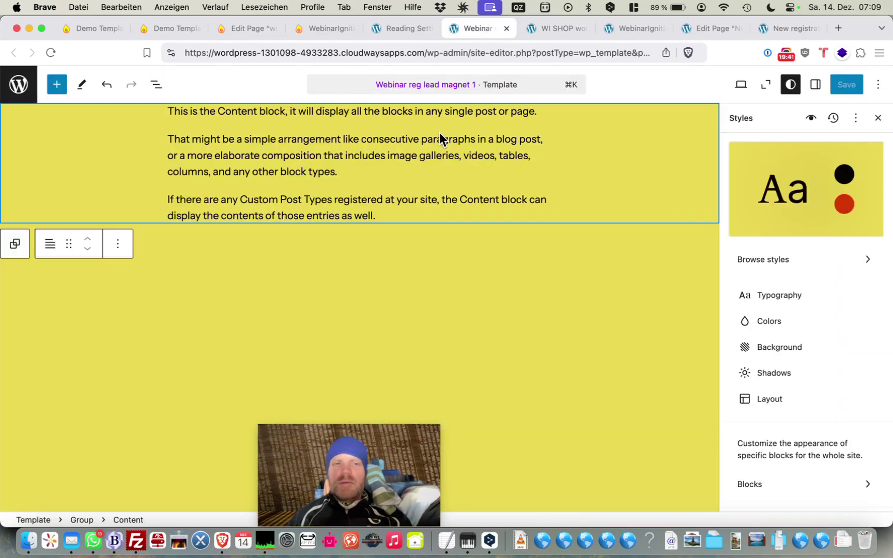
{"action": "left_click", "coordinate": [157, 85]}
{"action": "left_click", "coordinate": [124, 147]}
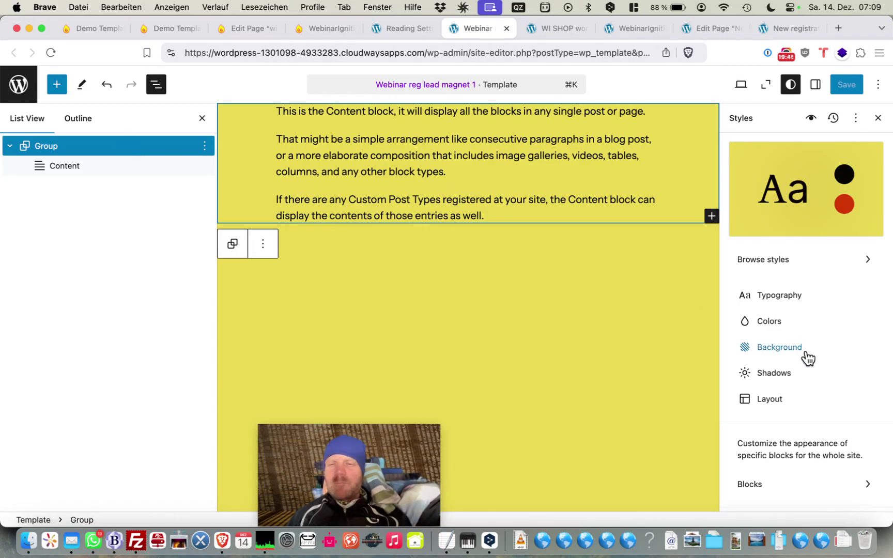
- Examine the site-wide layout dimensions and the available style variations, returning to the main styles overview
{"action": "left_click", "coordinate": [797, 398]}
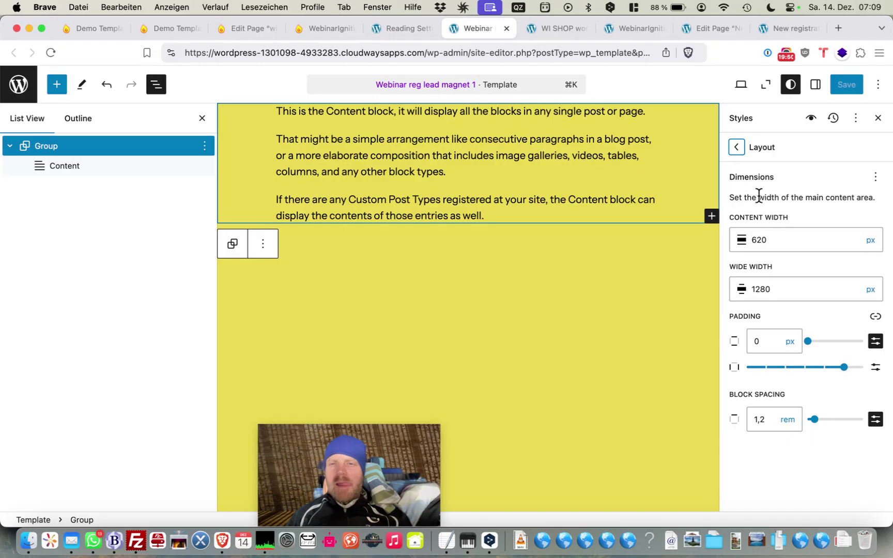
{"action": "left_click", "coordinate": [738, 150]}
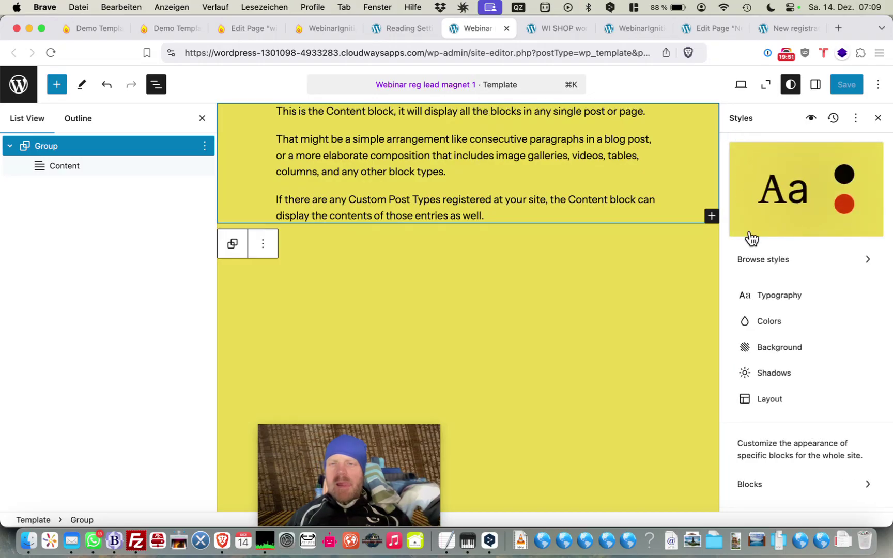
{"action": "scroll", "coordinate": [757, 379], "scroll_direction": "down", "scroll_amount": 3}
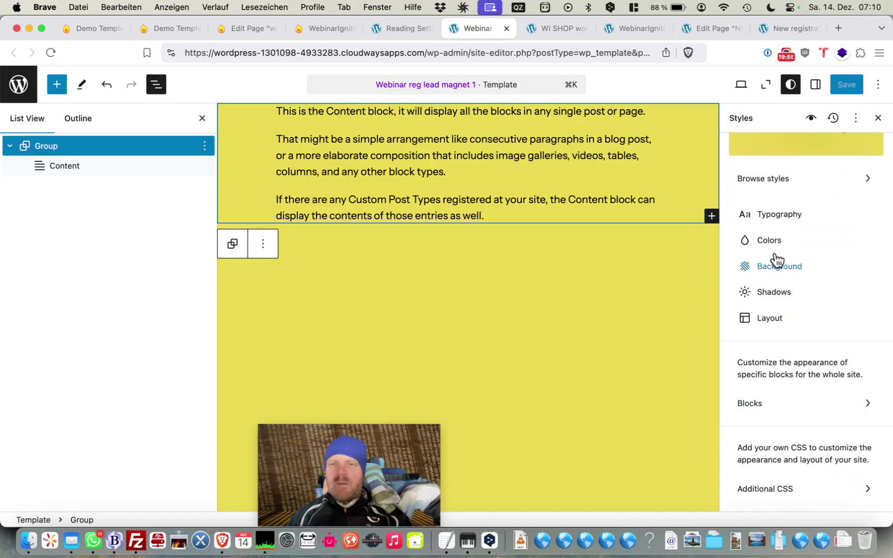
{"action": "left_click", "coordinate": [781, 184]}
{"action": "left_click", "coordinate": [733, 148]}
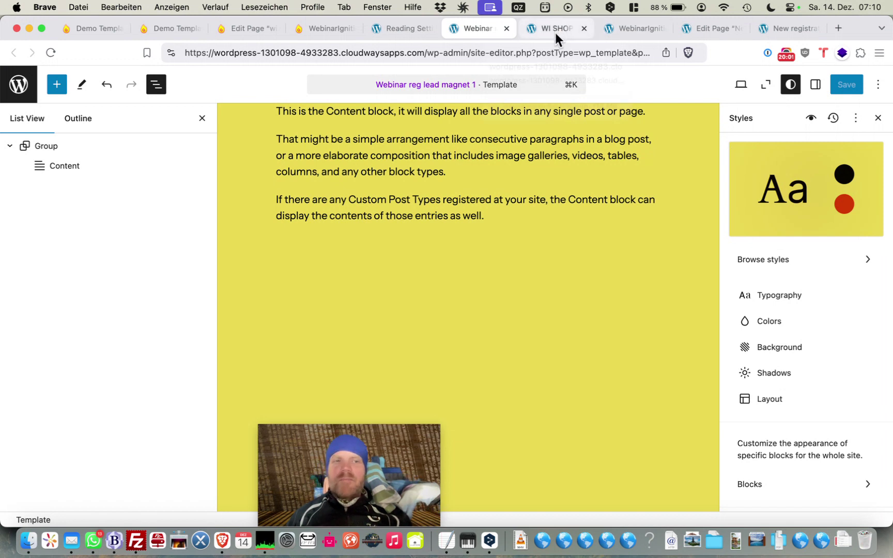
- Reselect the Group block and open the media library to choose a site-wide background image
{"action": "left_click", "coordinate": [177, 145]}
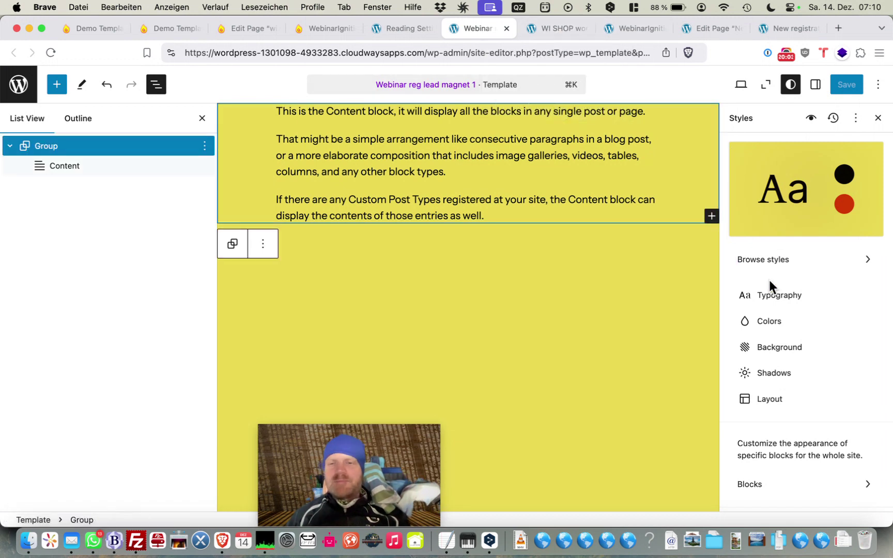
{"action": "left_click", "coordinate": [781, 342]}
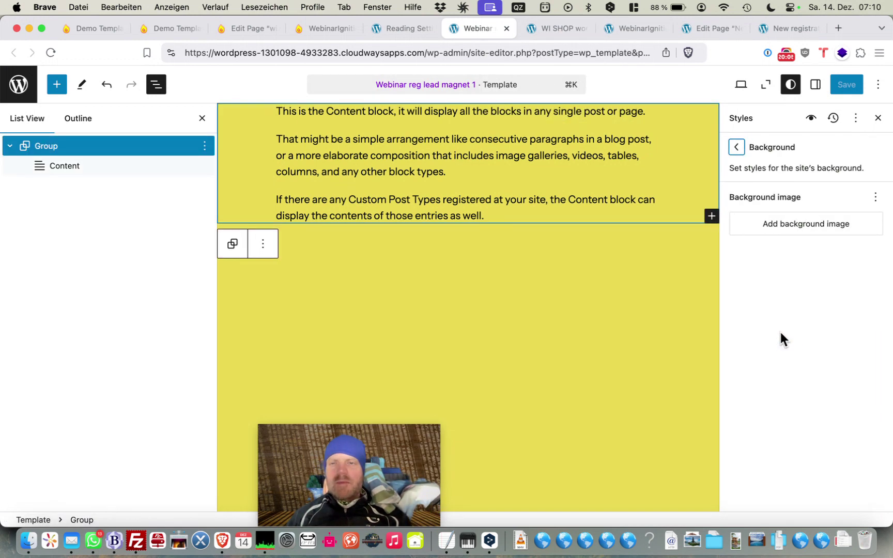
{"action": "left_click", "coordinate": [787, 227]}
{"action": "left_click", "coordinate": [779, 256]}
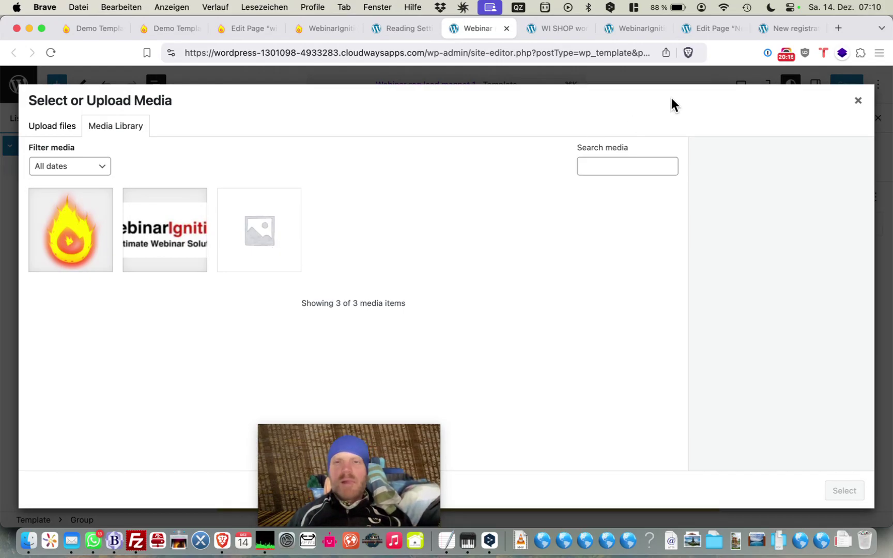
{"action": "left_click", "coordinate": [784, 54]}
{"action": "left_click", "coordinate": [784, 54]}
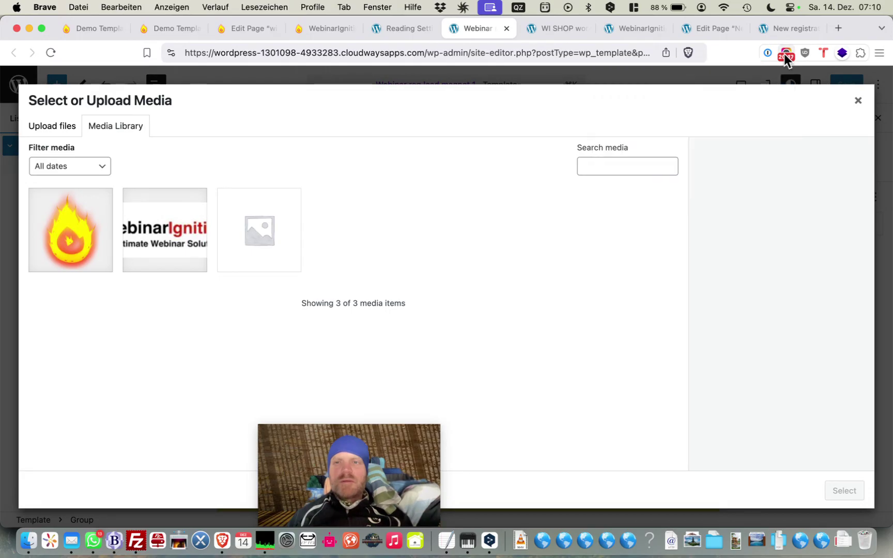
{"action": "left_click", "coordinate": [784, 54]}
{"action": "left_click", "coordinate": [663, 173]}
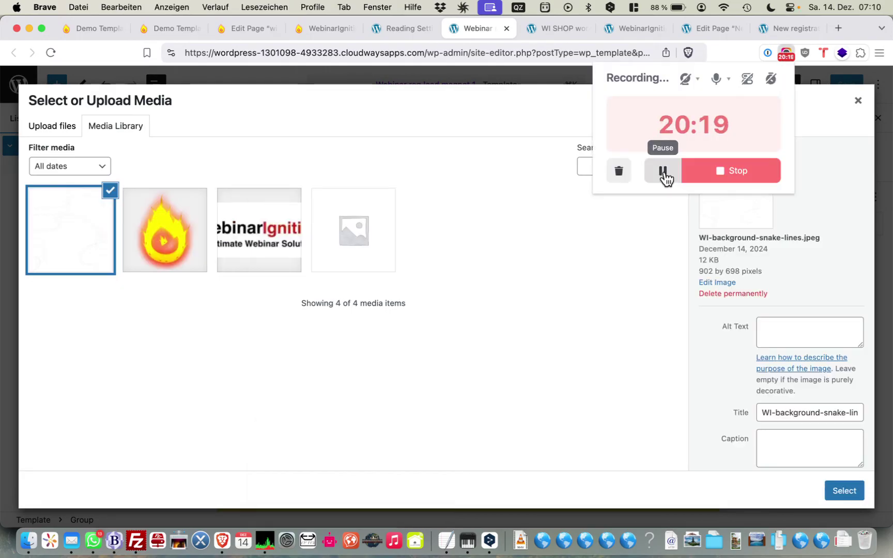
{"action": "left_click", "coordinate": [612, 269]}
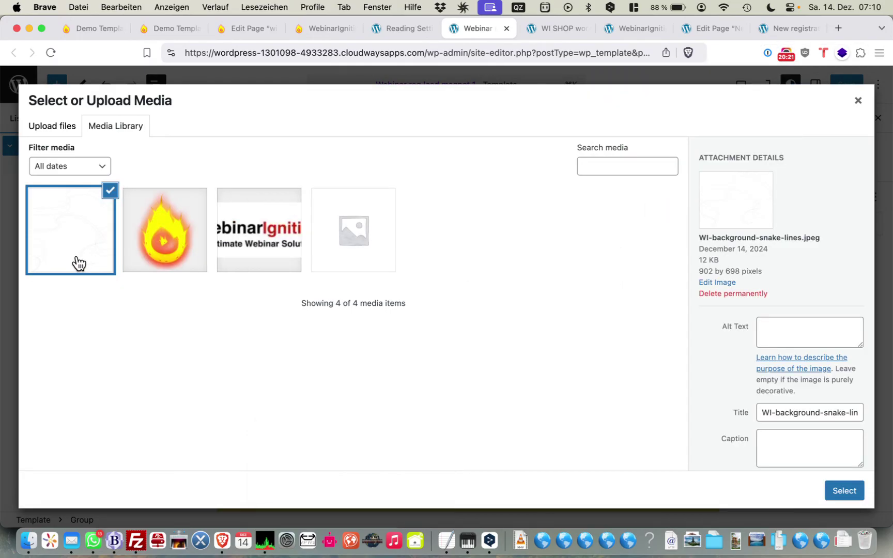
- Apply WI-background-snake-lines as the site's background image and save the styles
{"action": "left_click", "coordinate": [834, 492]}
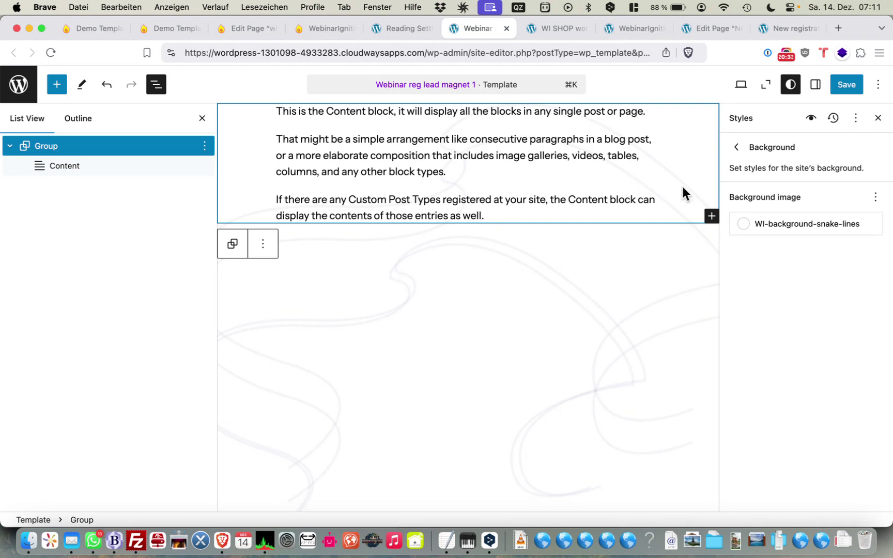
{"action": "left_click", "coordinate": [842, 85]}
{"action": "left_click", "coordinate": [843, 85]}
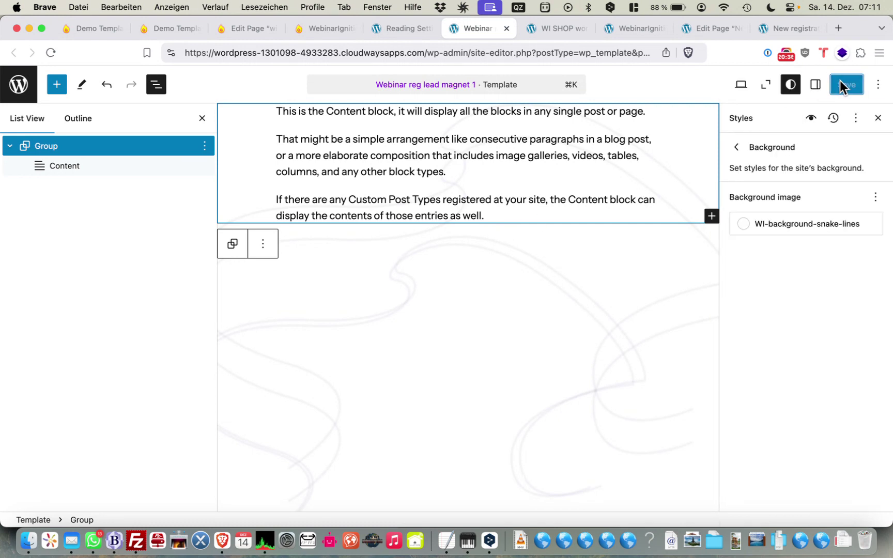
- Check how the new background image looks on the live homepage, and return to the site editor
{"action": "left_click", "coordinate": [563, 29]}
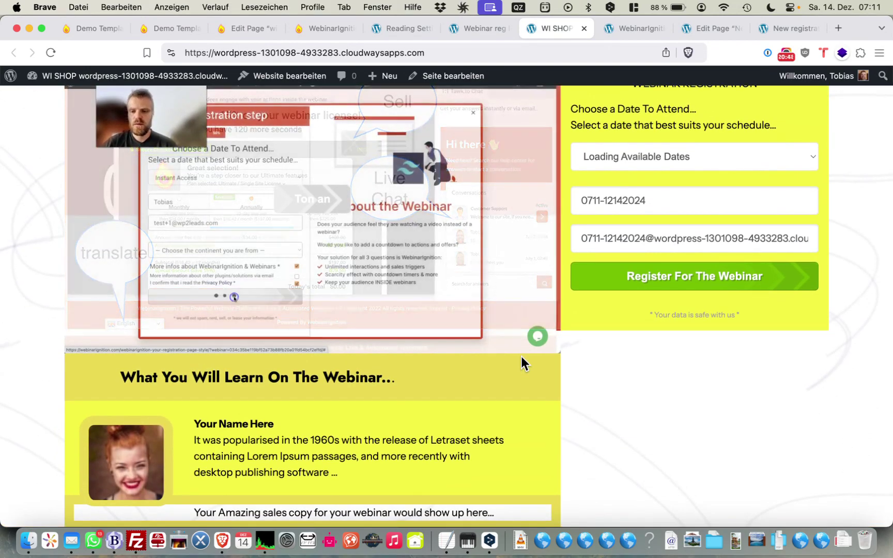
{"action": "scroll", "coordinate": [521, 356], "scroll_direction": "up", "scroll_amount": 3}
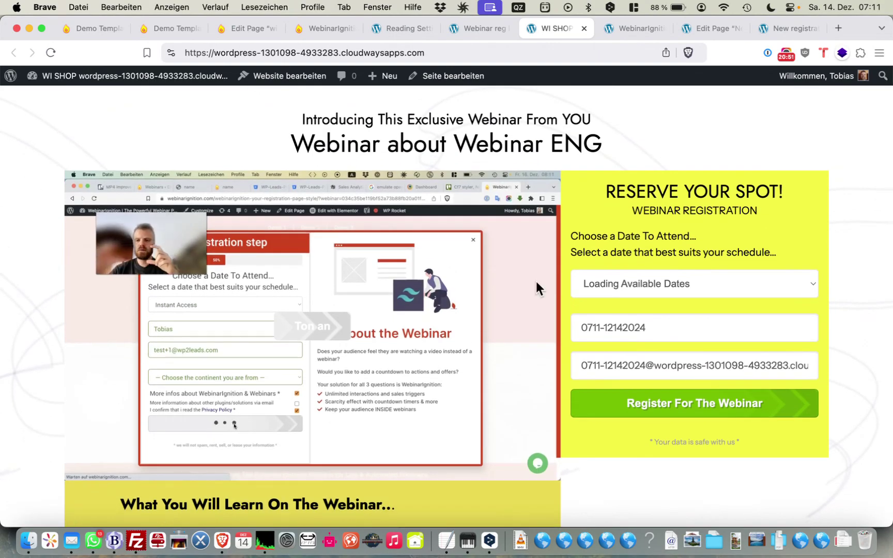
{"action": "left_click", "coordinate": [475, 29]}
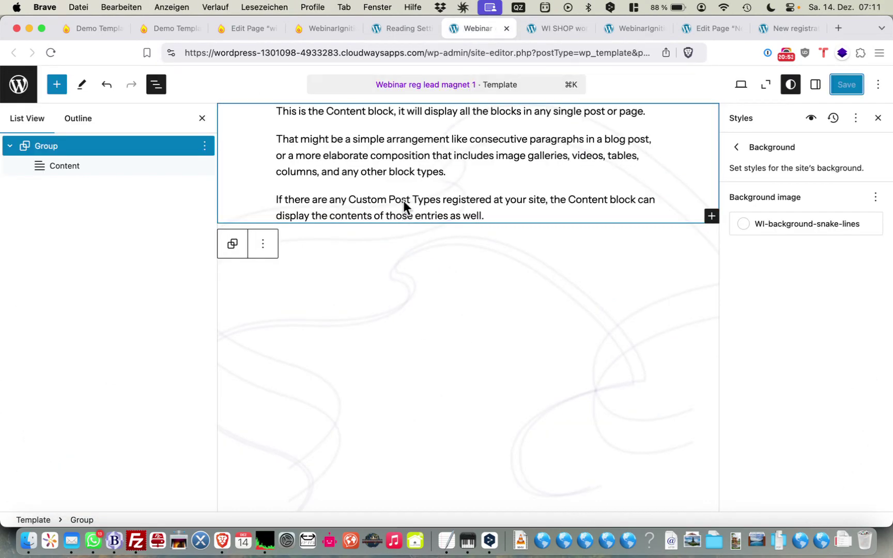
- Try to upload WI-section-background-snake-lines.svg as the site's background image, finding the file by searching for "wi snake"
{"action": "left_click", "coordinate": [801, 229]}
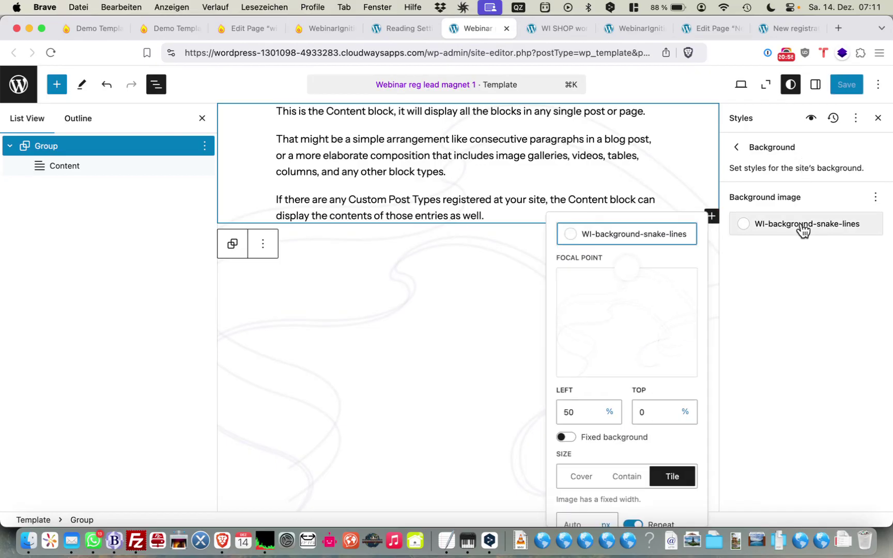
{"action": "left_click", "coordinate": [666, 238]}
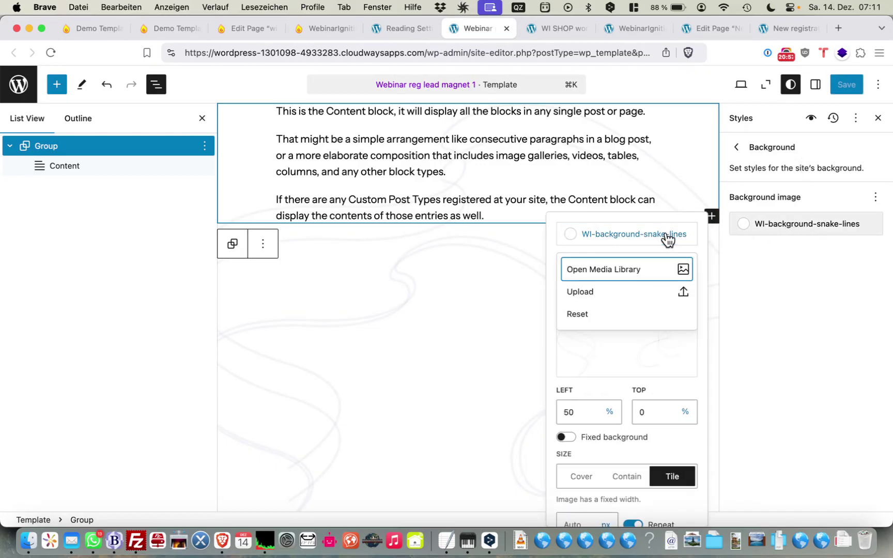
{"action": "left_click", "coordinate": [628, 293]}
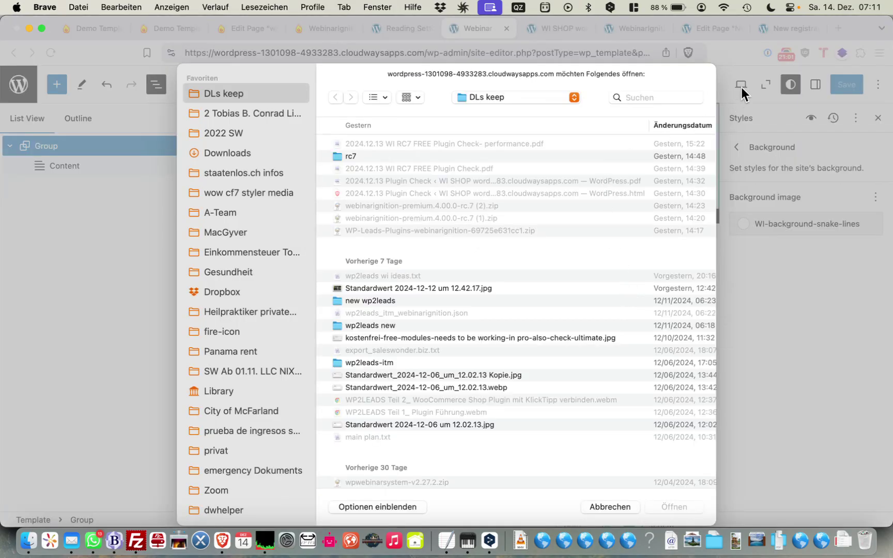
{"action": "key", "text": "Escape"}
{"action": "left_click", "coordinate": [785, 52]}
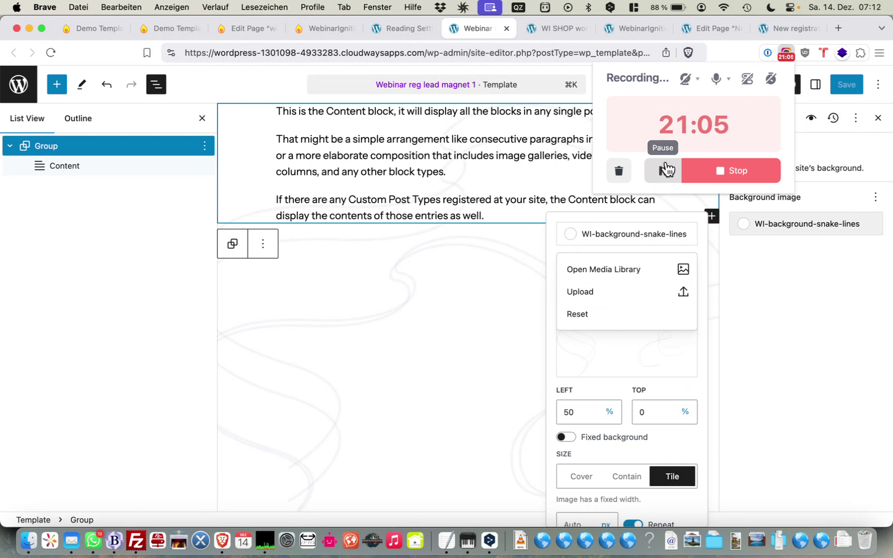
{"action": "left_click", "coordinate": [658, 298]}
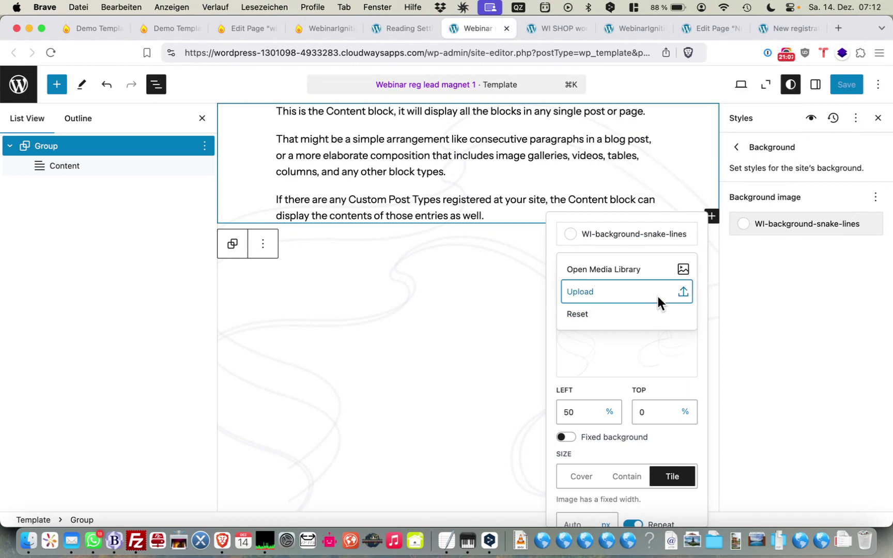
{"action": "left_click", "coordinate": [646, 287]}
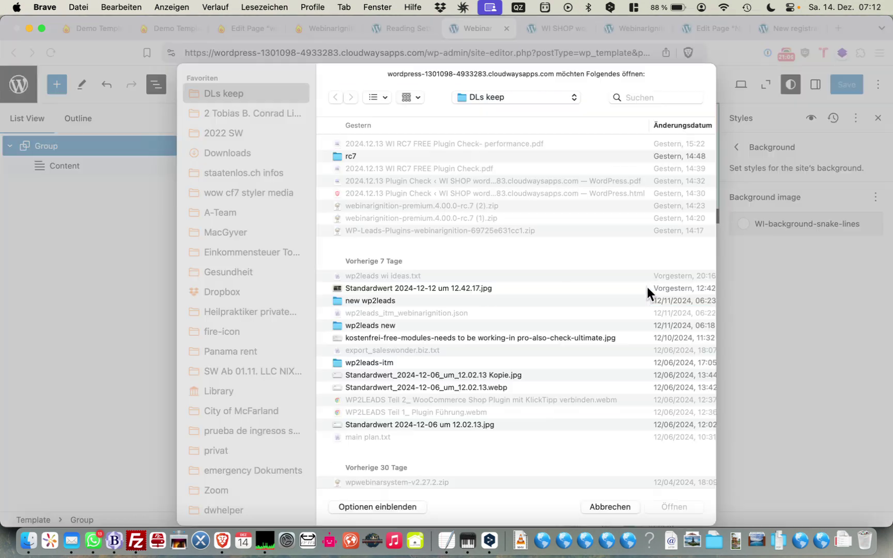
{"action": "left_click", "coordinate": [647, 99]}
{"action": "type", "text": "wi snake"}
{"action": "double_click", "coordinate": [452, 163]}
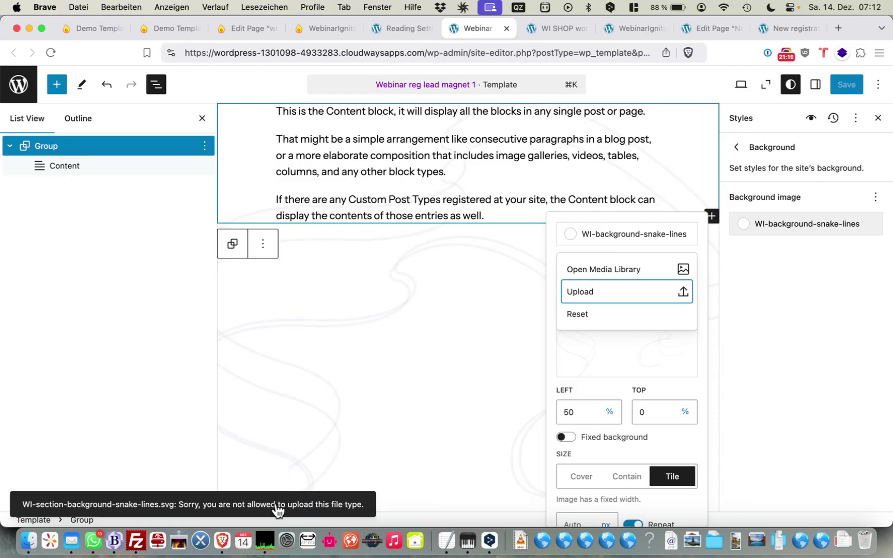
- Go to the page for adding plugins from the Reading Settings page and search for "svg"
{"action": "left_click", "coordinate": [399, 32]}
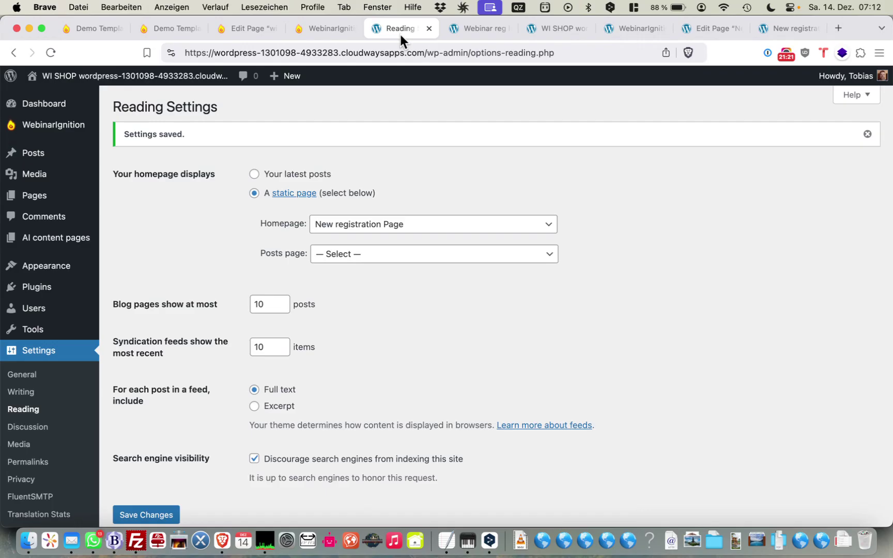
{"action": "mouse_move", "coordinate": [88, 293]}
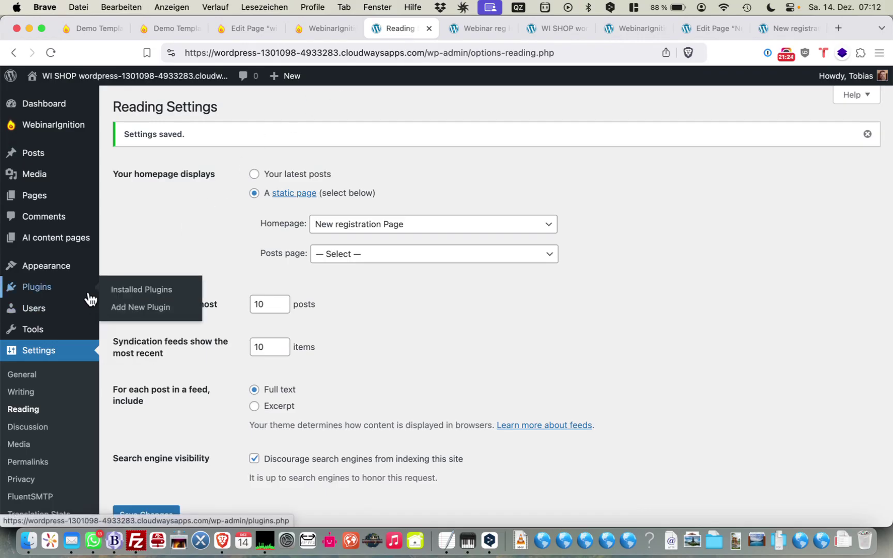
{"action": "left_click", "coordinate": [127, 308]}
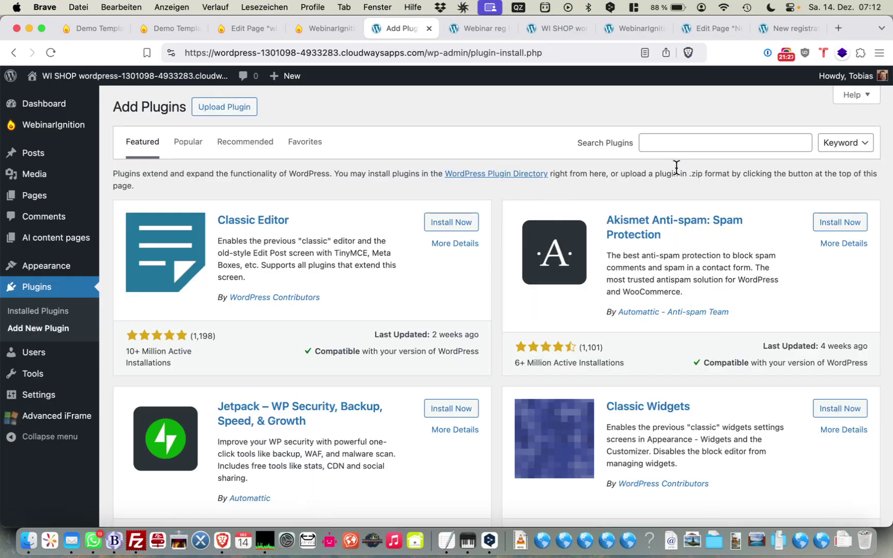
{"action": "left_click", "coordinate": [690, 143]}
{"action": "type", "text": "svg"}
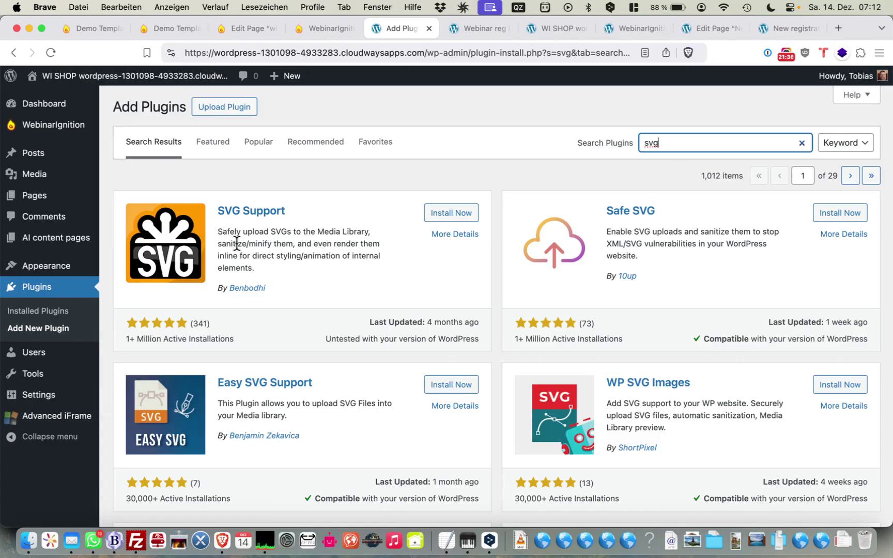
- Compare the ratings, installation counts, last update dates and compatibility of the SVG Support and Safe SVG plugins
{"action": "left_click", "coordinate": [615, 331]}
{"action": "left_click_drag", "start_coordinate": [603, 210], "coordinate": [626, 333]}
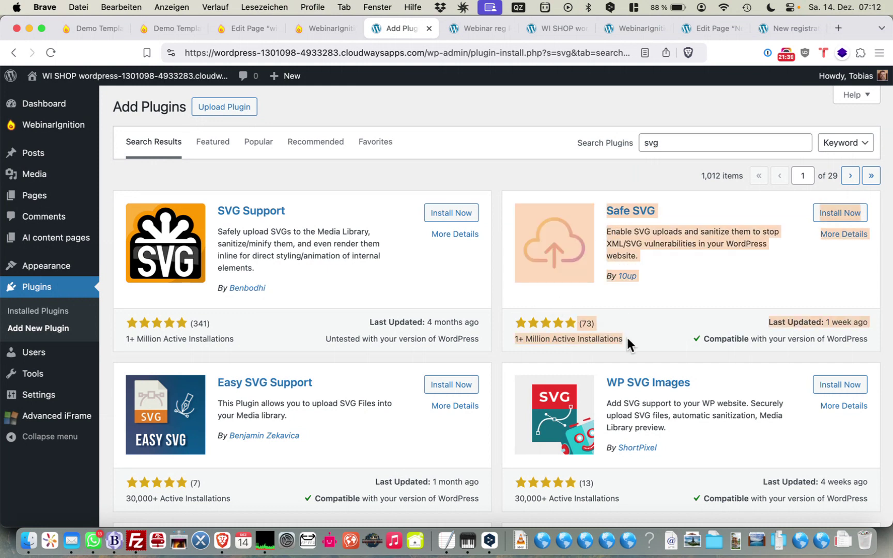
{"action": "left_click", "coordinate": [634, 325]}
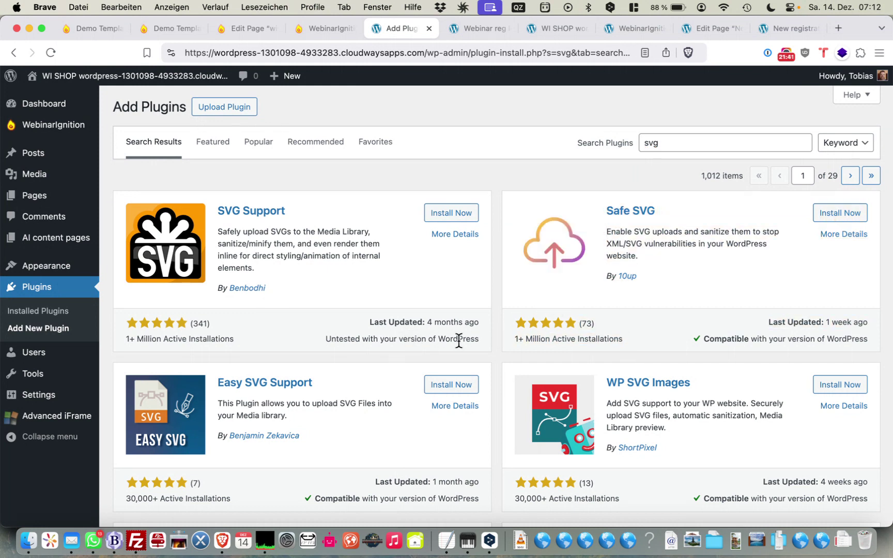
{"action": "left_click_drag", "start_coordinate": [479, 342], "coordinate": [406, 184]}
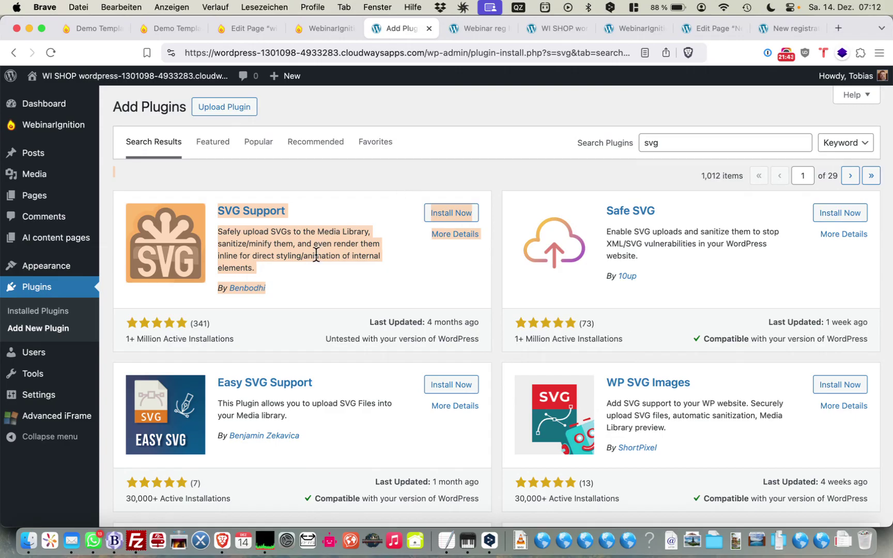
{"action": "left_click", "coordinate": [228, 318]}
{"action": "left_click_drag", "start_coordinate": [185, 324], "coordinate": [210, 324]}
{"action": "left_click", "coordinate": [234, 336]}
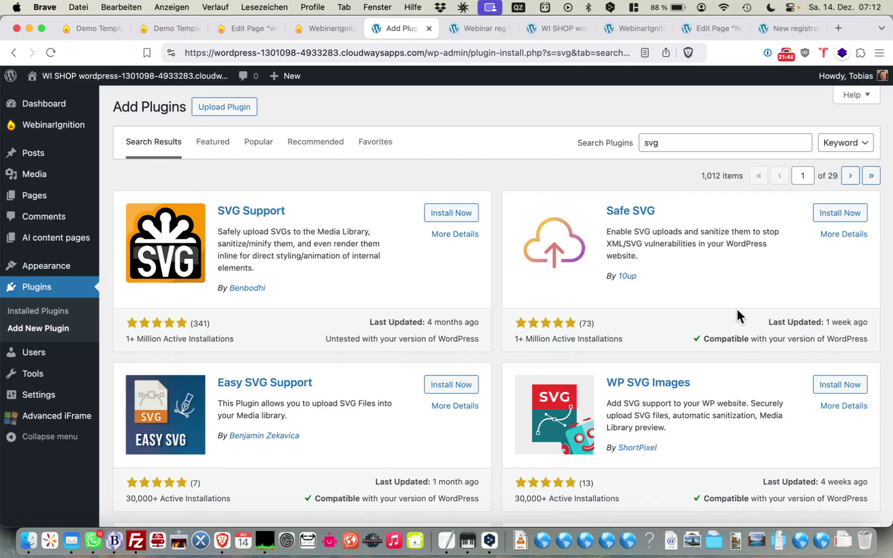
{"action": "left_click_drag", "start_coordinate": [871, 329], "coordinate": [776, 321]}
{"action": "left_click", "coordinate": [454, 319]}
- Install and activate the SVG Support plugin, confirming leaving the page
{"action": "left_click", "coordinate": [444, 220]}
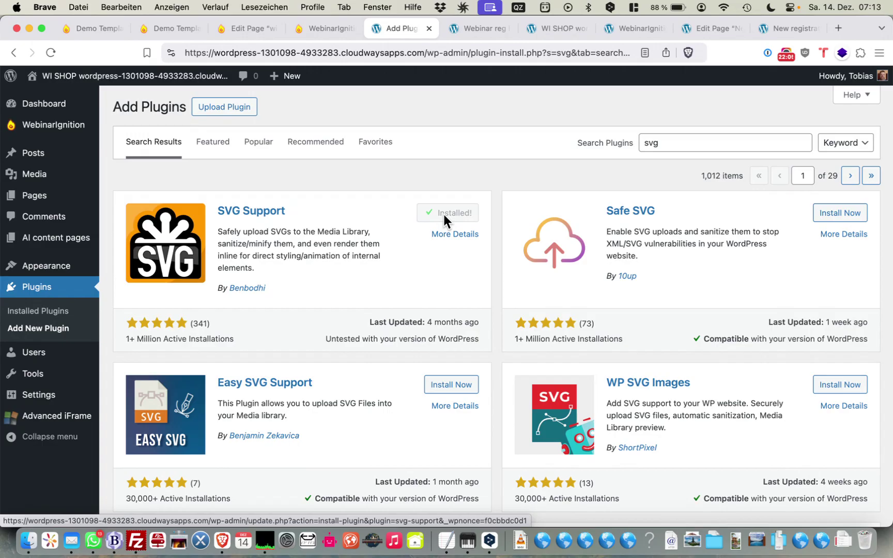
{"action": "left_click", "coordinate": [444, 214]}
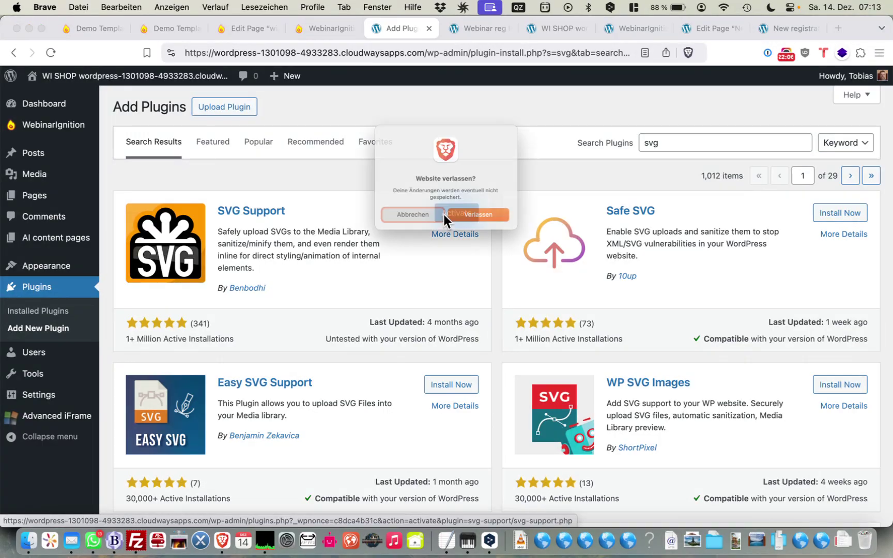
{"action": "left_click", "coordinate": [477, 225]}
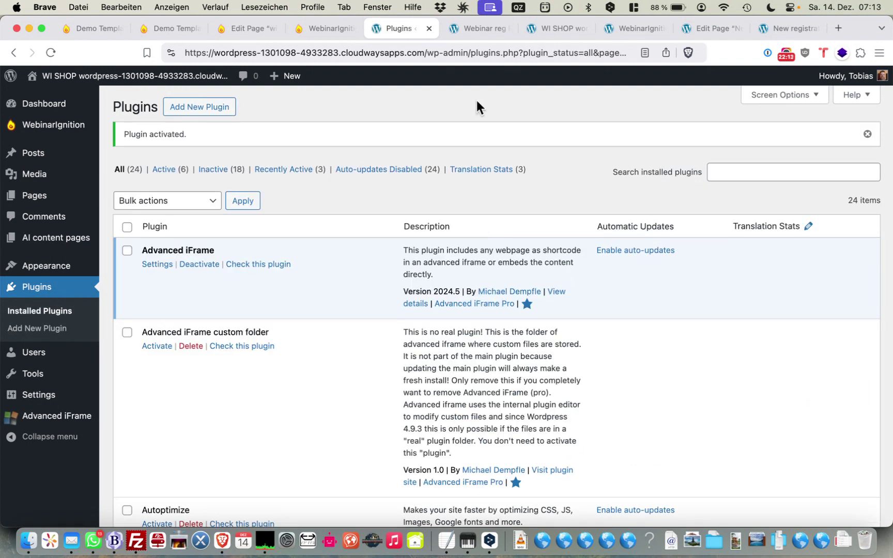
- Return to the Webinar reg lead magnet 1 template in the site editor and reload it
{"action": "left_click", "coordinate": [493, 28]}
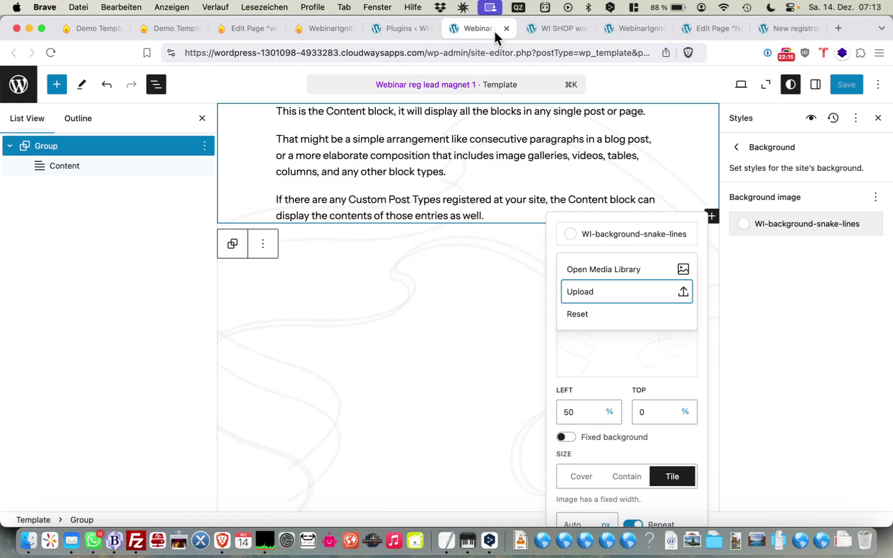
{"action": "left_click", "coordinate": [429, 238]}
{"action": "key", "text": "super+r"}
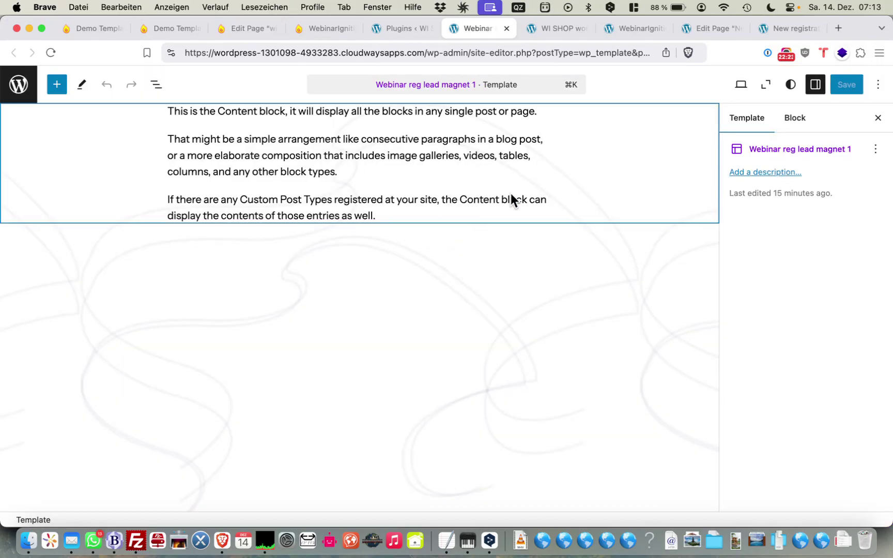
- Show the template's block list, select the Group block and open its style settings
{"action": "left_click", "coordinate": [529, 189]}
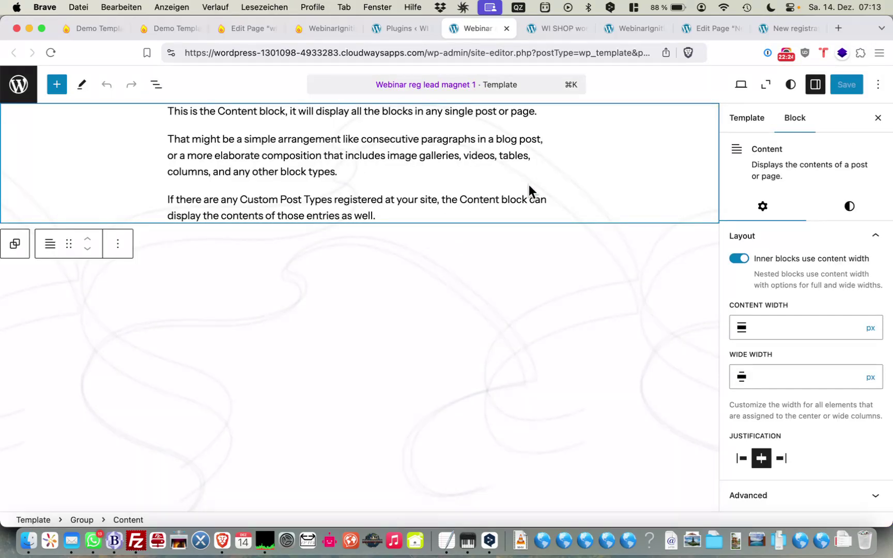
{"action": "left_click", "coordinate": [153, 87]}
{"action": "left_click", "coordinate": [100, 144]}
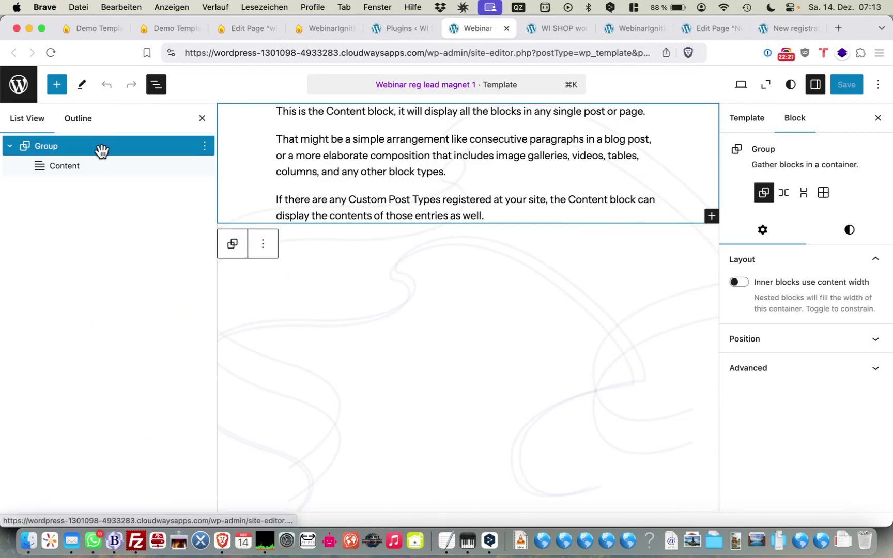
{"action": "left_click", "coordinate": [99, 165]}
{"action": "left_click", "coordinate": [853, 207]}
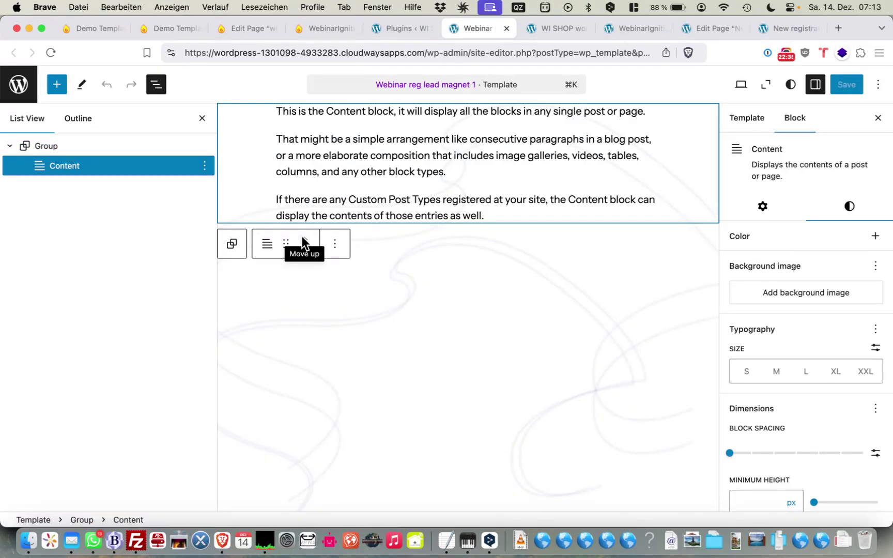
{"action": "left_click", "coordinate": [116, 149]}
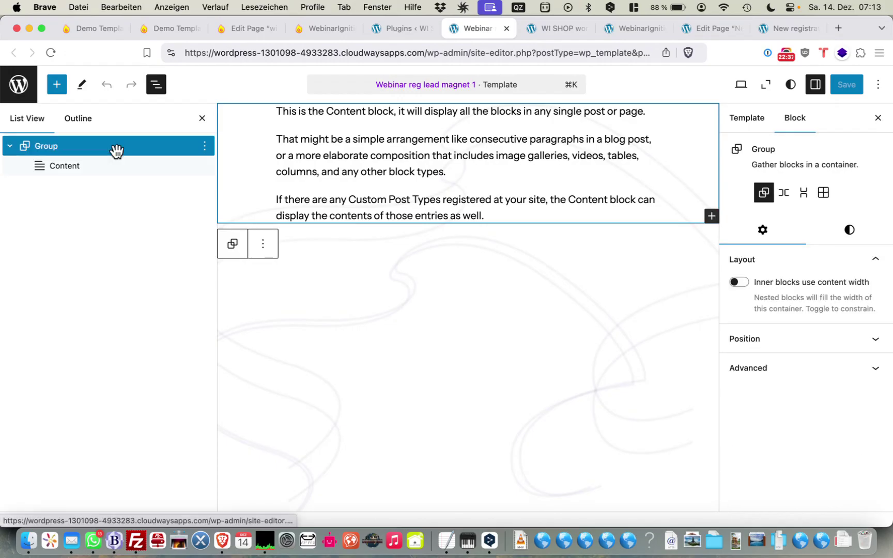
{"action": "left_click", "coordinate": [850, 232]}
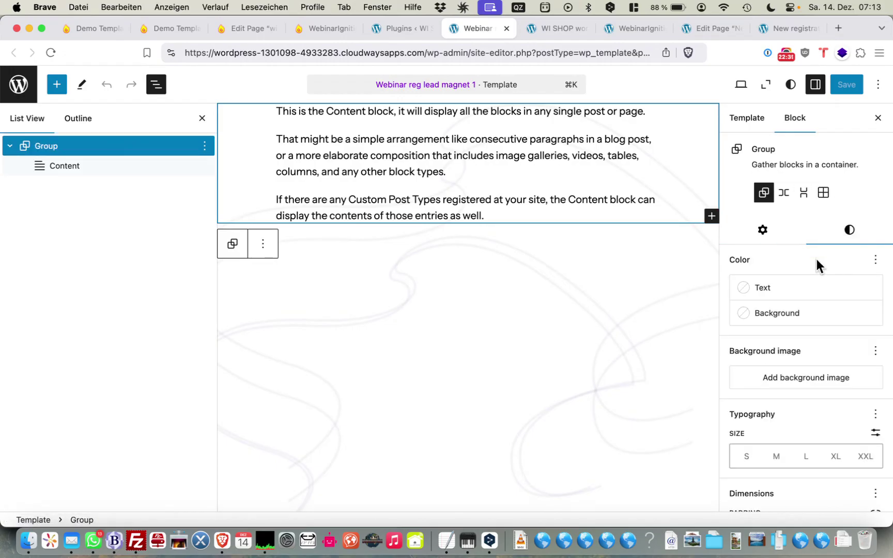
- Upload WI-section-background-snake-lines.svg as the Group block's background image, finding the file by searching for "wi snake"
{"action": "left_click", "coordinate": [782, 379]}
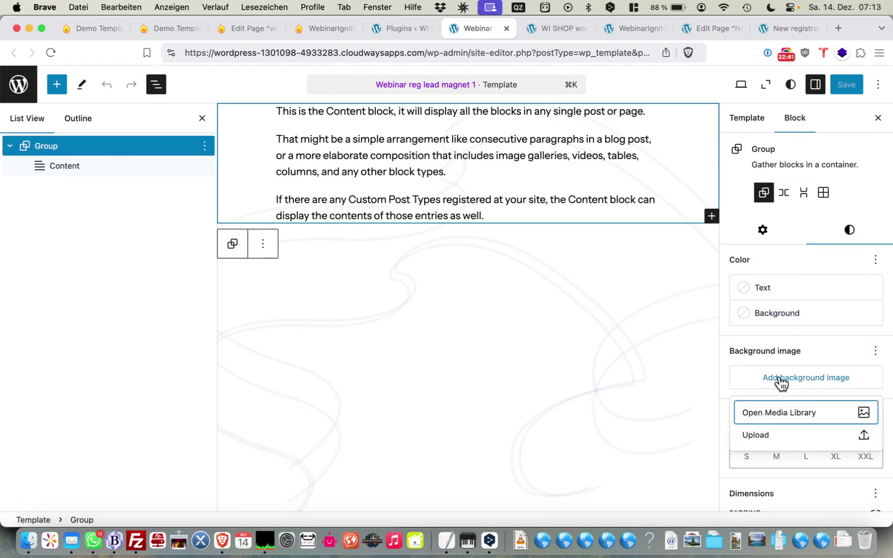
{"action": "left_click", "coordinate": [764, 435]}
{"action": "left_click", "coordinate": [641, 99]}
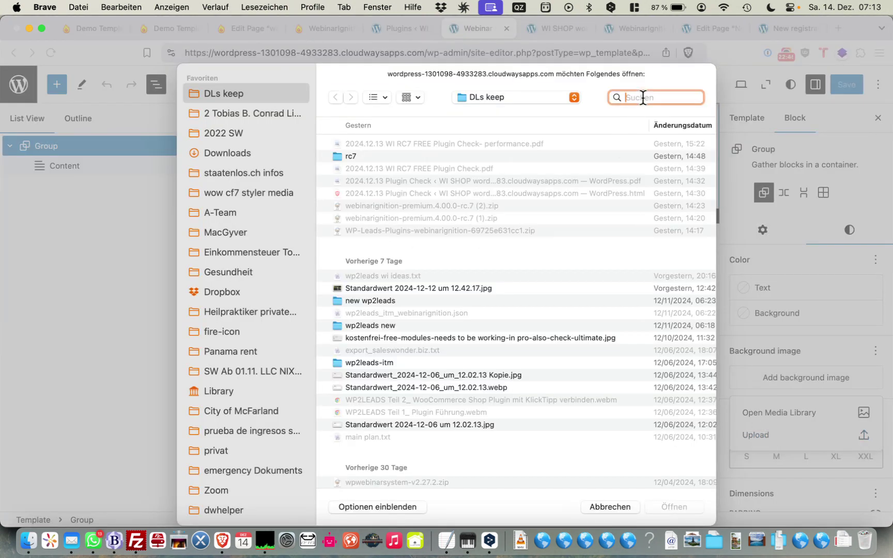
{"action": "type", "text": "wi snake"}
{"action": "double_click", "coordinate": [489, 163]}
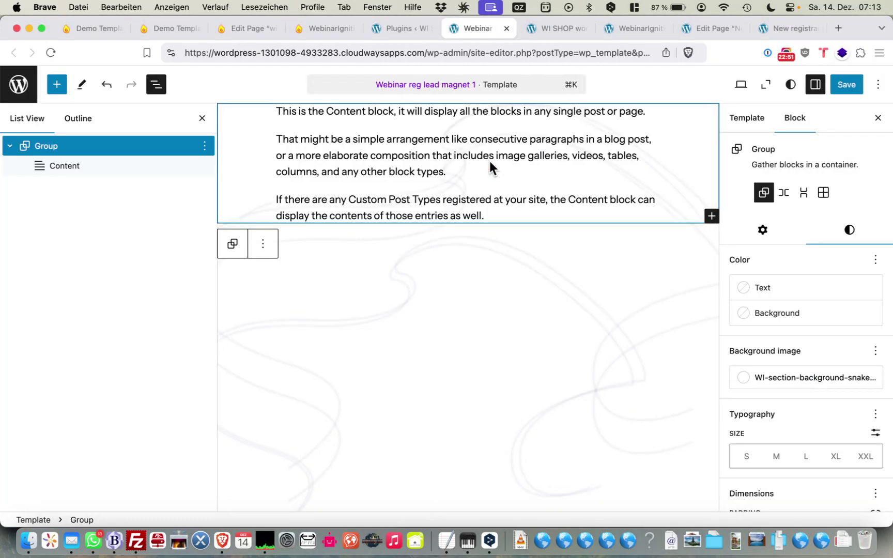
- Set the Group block's background colour to the theme's Base colour #EBDA54 and save the template
{"action": "left_click", "coordinate": [769, 316]}
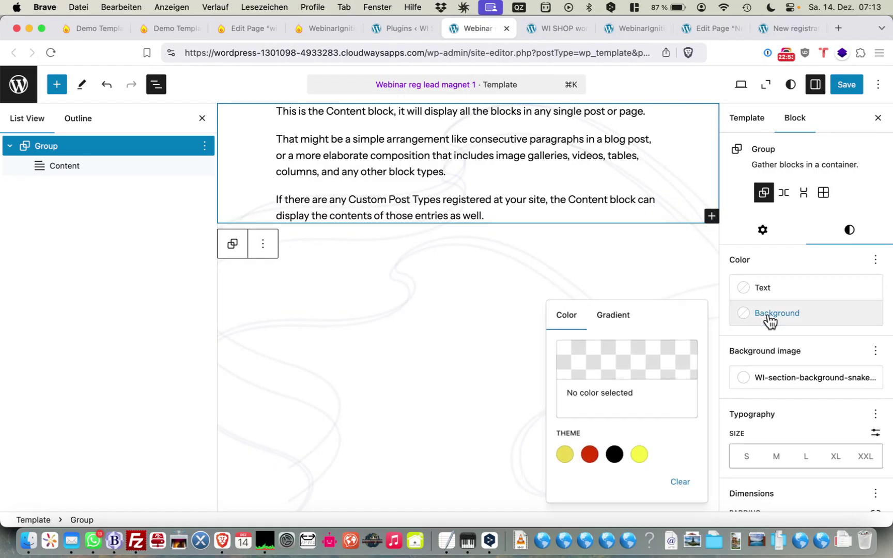
{"action": "left_click", "coordinate": [565, 454]}
{"action": "left_click", "coordinate": [571, 456]}
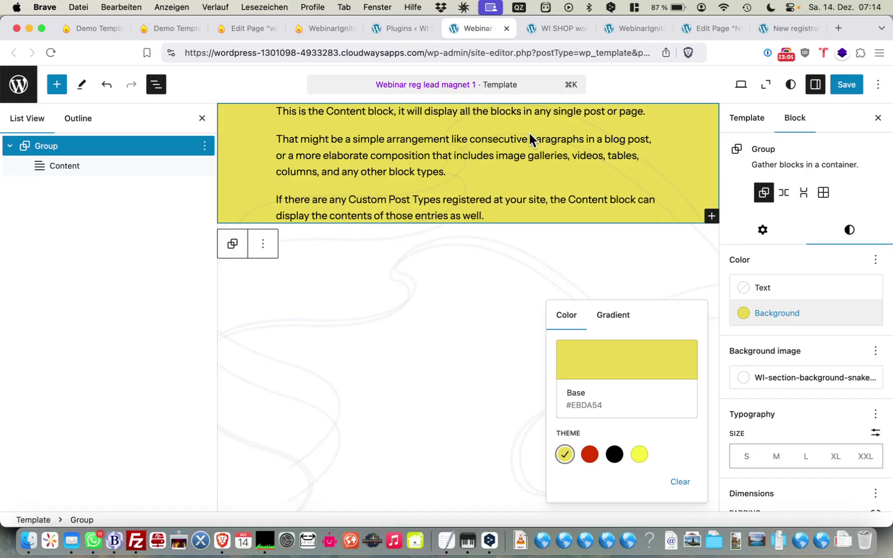
{"action": "left_click", "coordinate": [856, 86]}
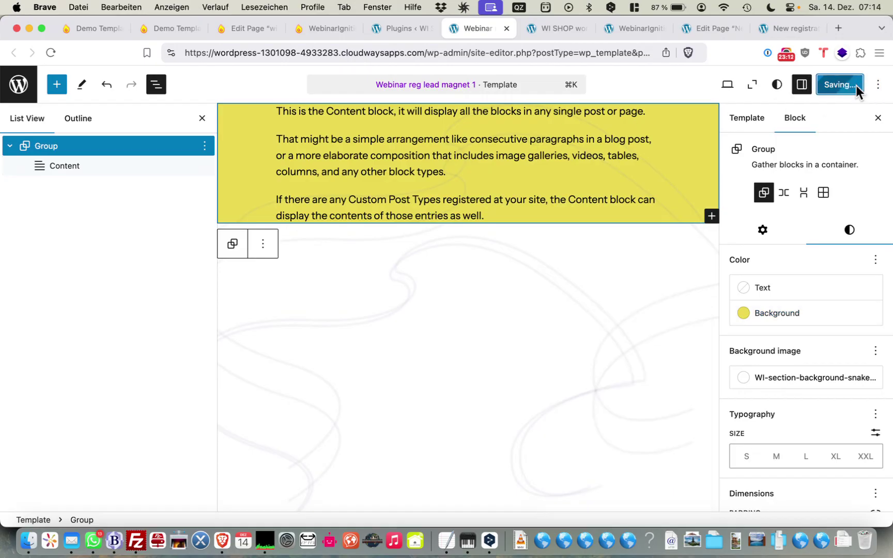
- Check how the Group block's background colour and image look on the live homepage, including in a private browser window
{"action": "left_click", "coordinate": [555, 27]}
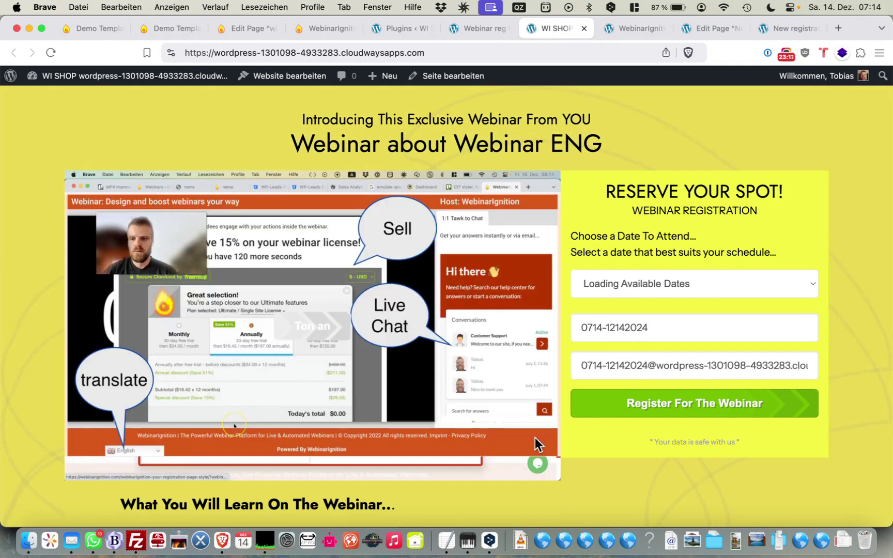
{"action": "scroll", "coordinate": [535, 437], "scroll_direction": "down", "scroll_amount": 3}
{"action": "scroll", "coordinate": [535, 437], "scroll_direction": "up", "scroll_amount": 3}
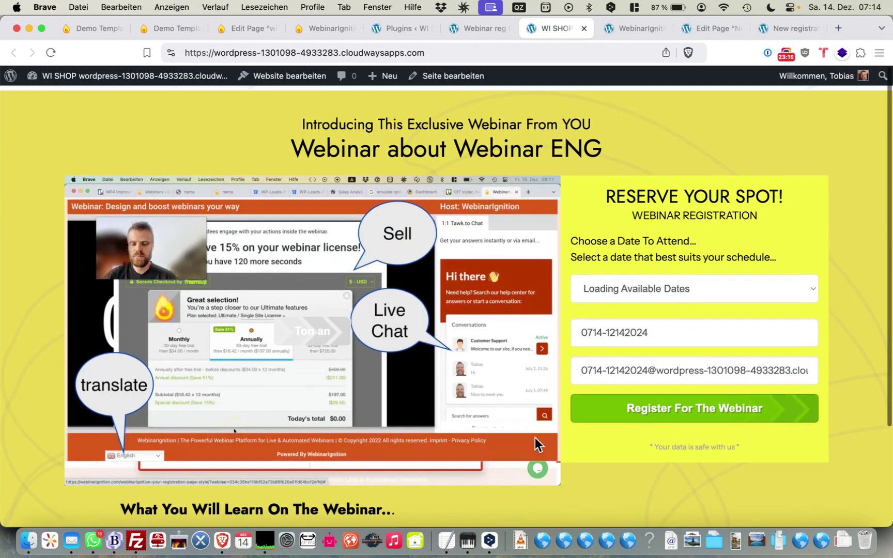
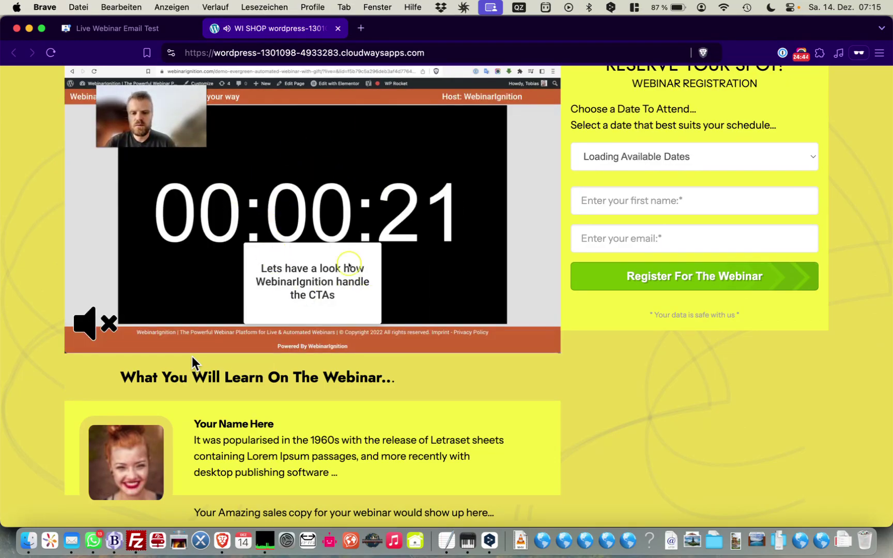
{"action": "scroll", "coordinate": [192, 357], "scroll_direction": "up", "scroll_amount": 4}
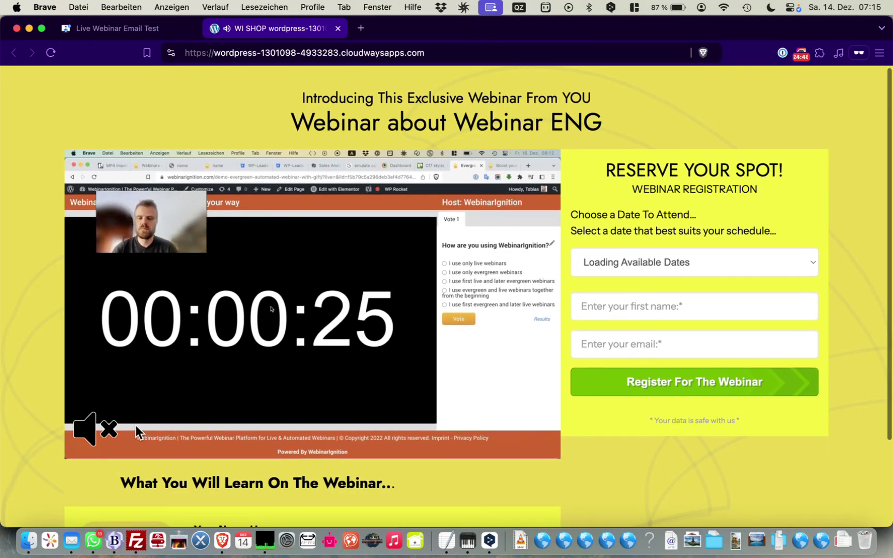
- Narrow the private browser window to mobile and tablet widths and check how the homepage layout and background adapt
{"action": "left_click_drag", "start_coordinate": [889, 211], "coordinate": [352, 289]}
{"action": "scroll", "coordinate": [302, 370], "scroll_direction": "down", "scroll_amount": 2}
{"action": "scroll", "coordinate": [302, 370], "scroll_direction": "down", "scroll_amount": 5}
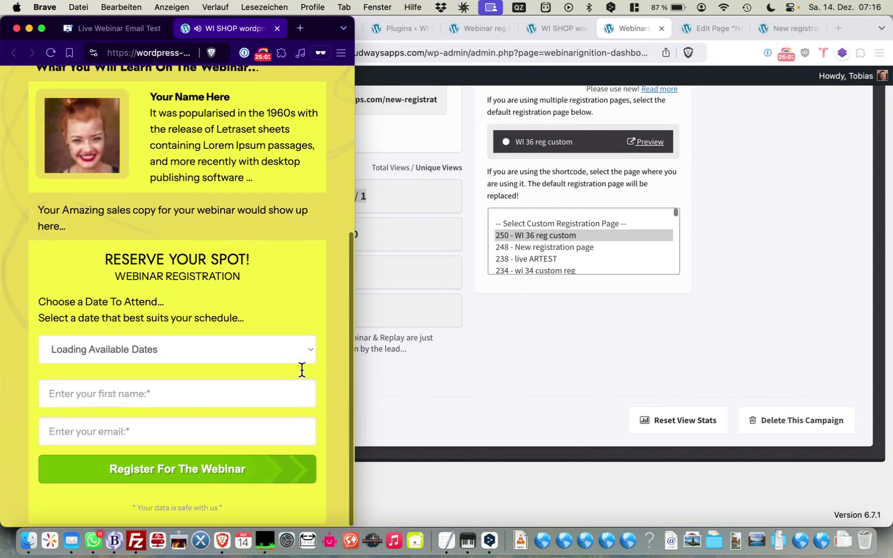
{"action": "scroll", "coordinate": [303, 379], "scroll_direction": "up", "scroll_amount": 1}
{"action": "scroll", "coordinate": [303, 379], "scroll_direction": "down", "scroll_amount": 1}
{"action": "scroll", "coordinate": [302, 375], "scroll_direction": "up", "scroll_amount": 5}
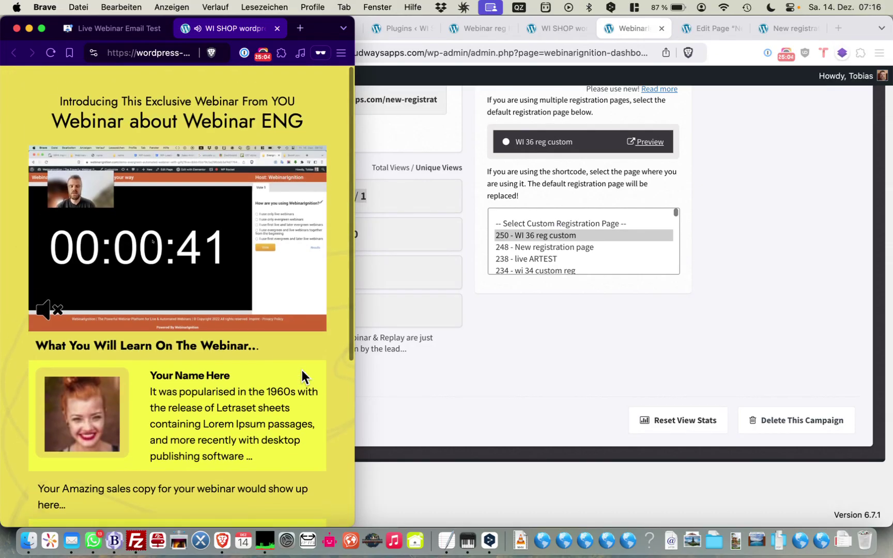
{"action": "left_click_drag", "start_coordinate": [355, 300], "coordinate": [457, 264]}
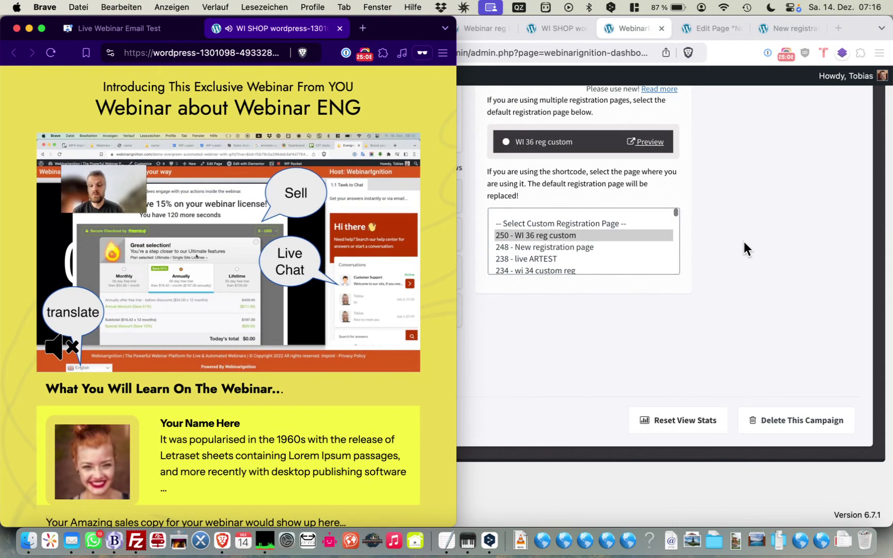
- Set the Group block's background image size to Contain with Repeat enabled in the Webinar reg lead magnet 1 template and save it
{"action": "left_click", "coordinate": [747, 250]}
{"action": "left_click", "coordinate": [704, 33]}
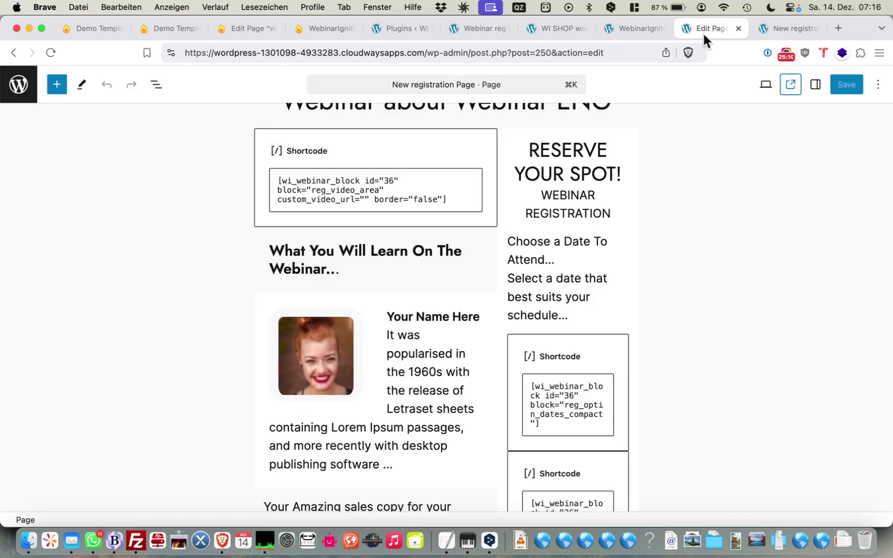
{"action": "left_click", "coordinate": [557, 32]}
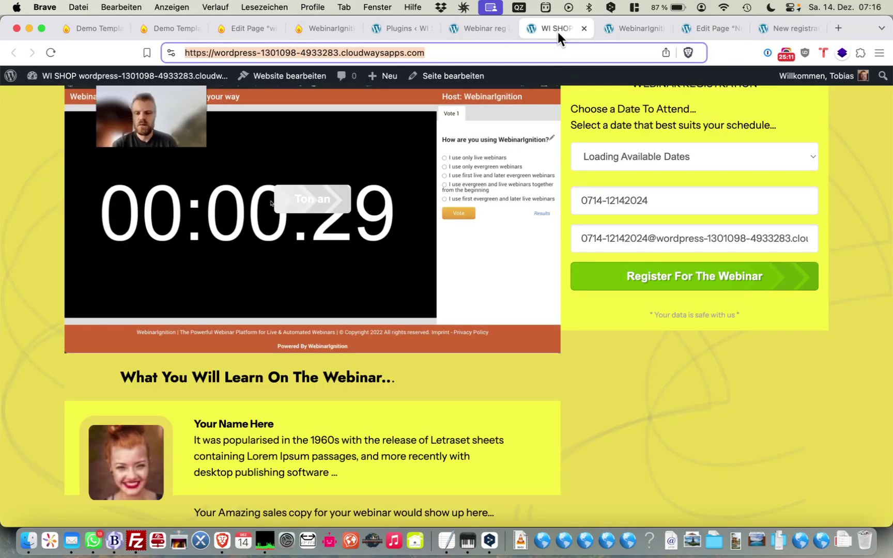
{"action": "left_click", "coordinate": [477, 32]}
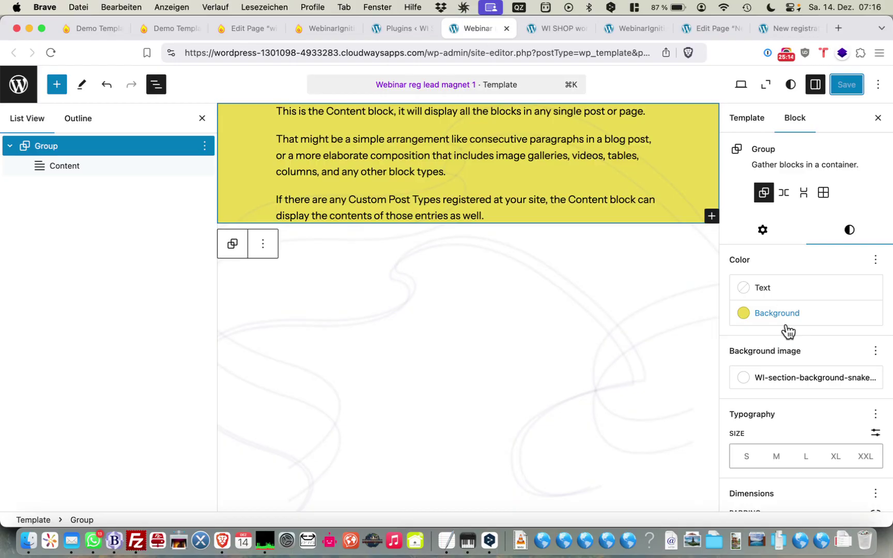
{"action": "left_click", "coordinate": [875, 352]}
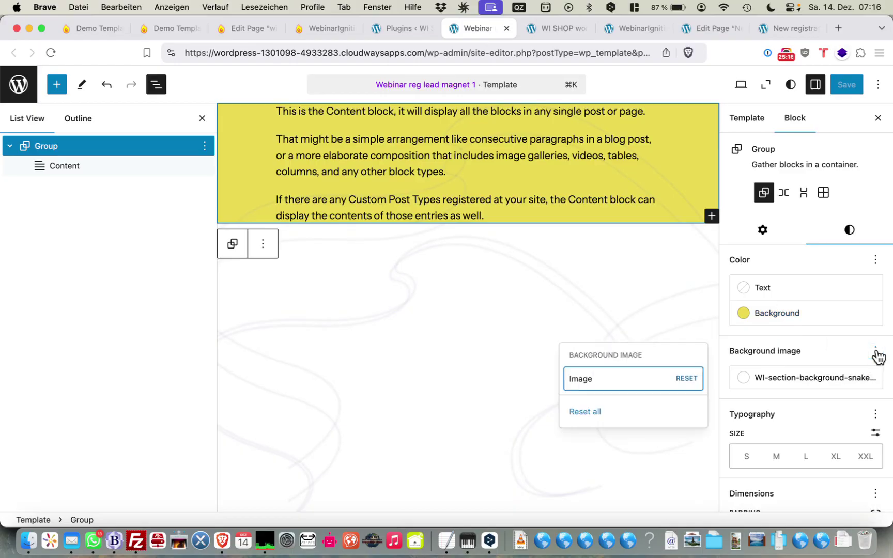
{"action": "left_click", "coordinate": [878, 357]}
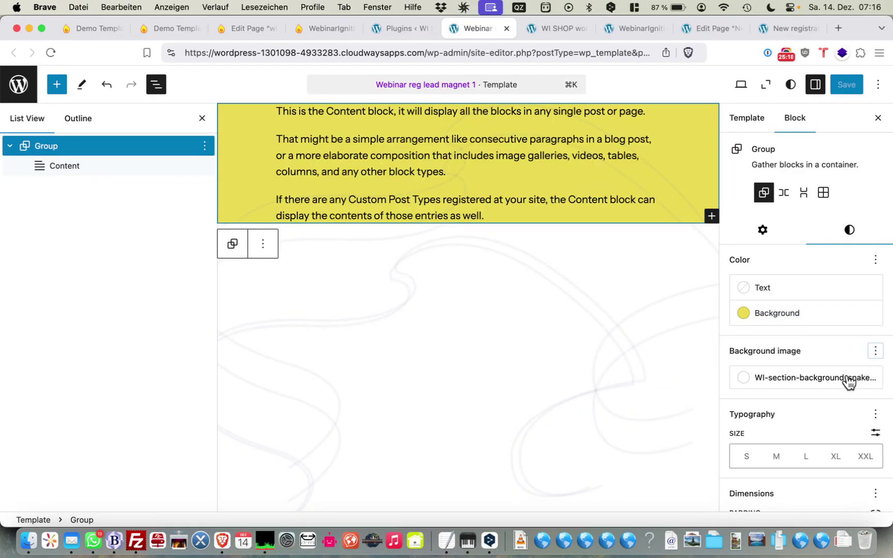
{"action": "left_click", "coordinate": [851, 379]}
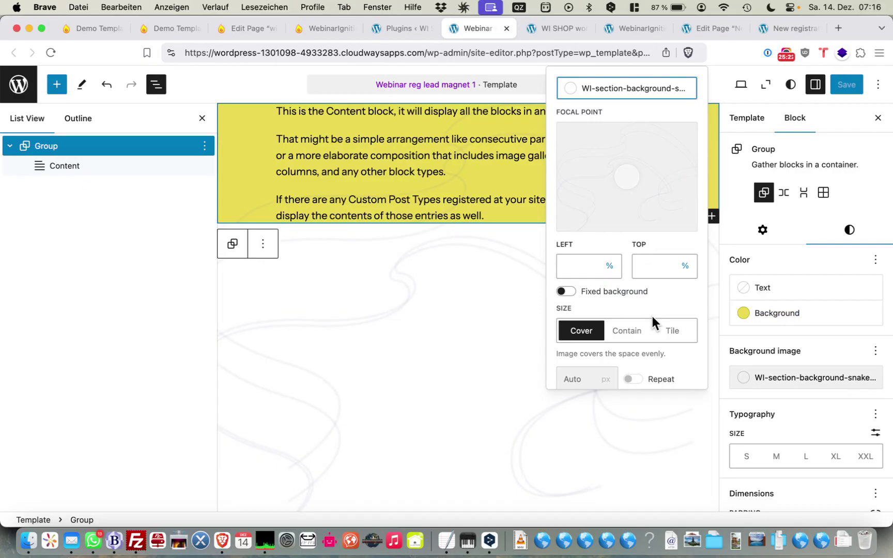
{"action": "scroll", "coordinate": [655, 305], "scroll_direction": "down", "scroll_amount": 2}
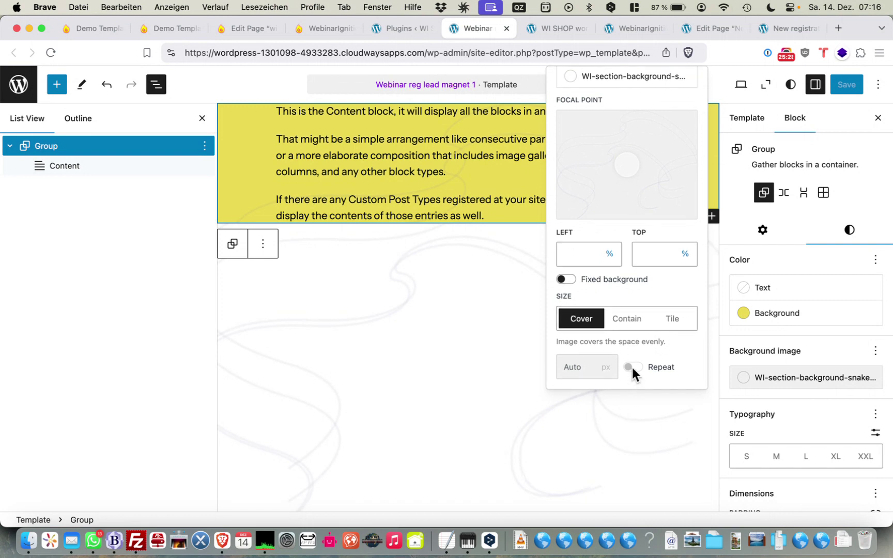
{"action": "left_click", "coordinate": [620, 317]}
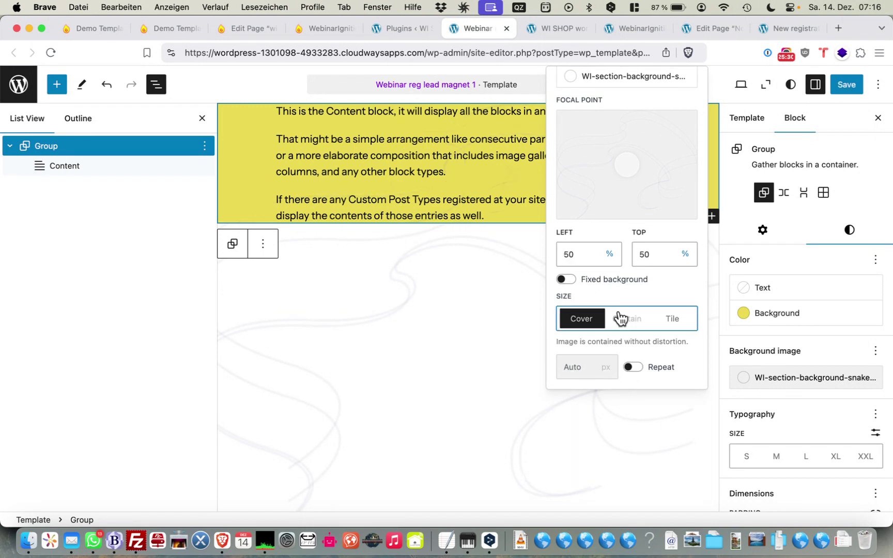
{"action": "left_click", "coordinate": [637, 370]}
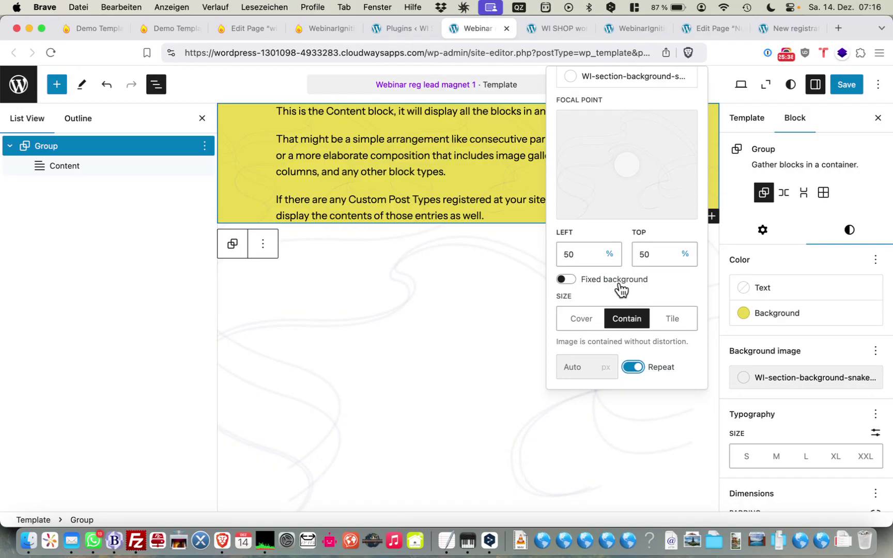
{"action": "left_click", "coordinate": [809, 261]}
{"action": "left_click", "coordinate": [839, 88]}
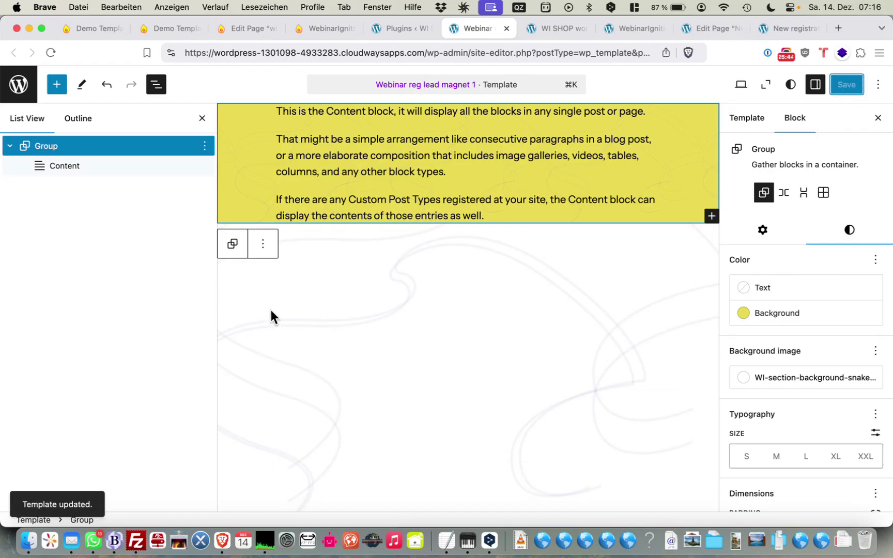
- Load the live homepage in a new tab of the private browser window
{"action": "key", "text": "ctrl+Up"}
{"action": "left_click", "coordinate": [113, 302]}
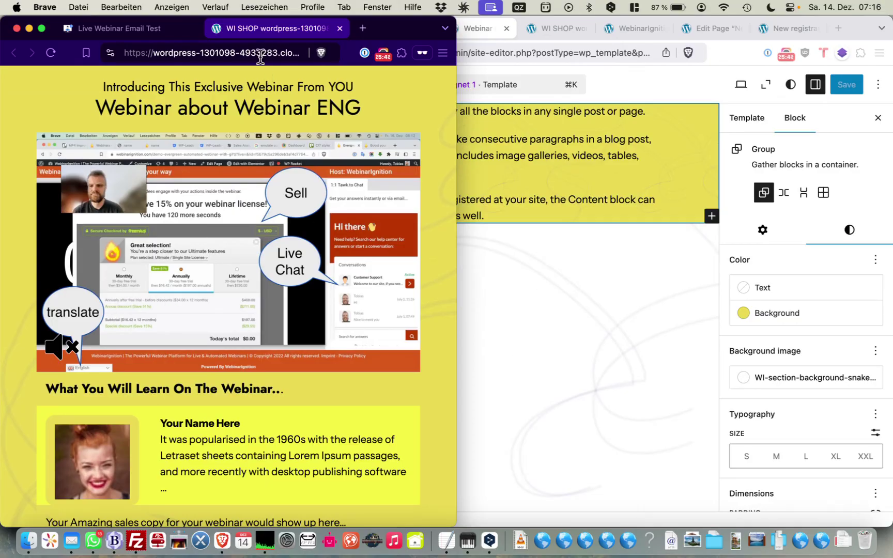
{"action": "left_click", "coordinate": [258, 60]}
{"action": "key", "text": "super+c"}
{"action": "key", "text": "super+t"}
{"action": "key", "text": "super+v"}
{"action": "key", "text": "Return"}
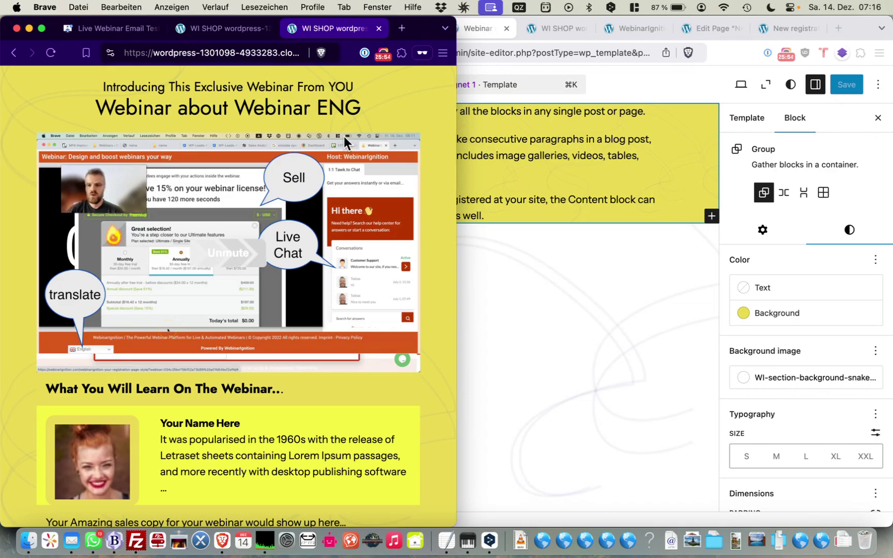
- Compare the homepage's background pattern before and after the image size change across the full page length
{"action": "left_click", "coordinate": [248, 29]}
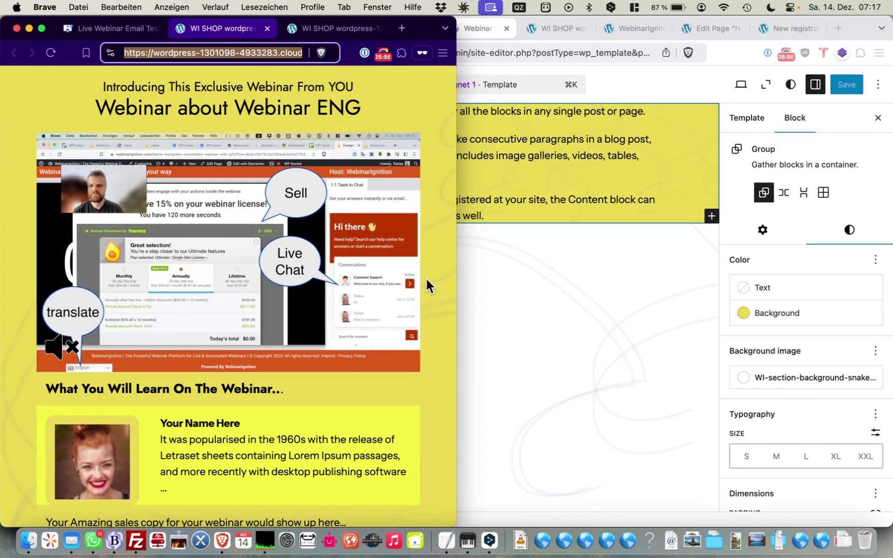
{"action": "scroll", "coordinate": [422, 309], "scroll_direction": "down", "scroll_amount": 6}
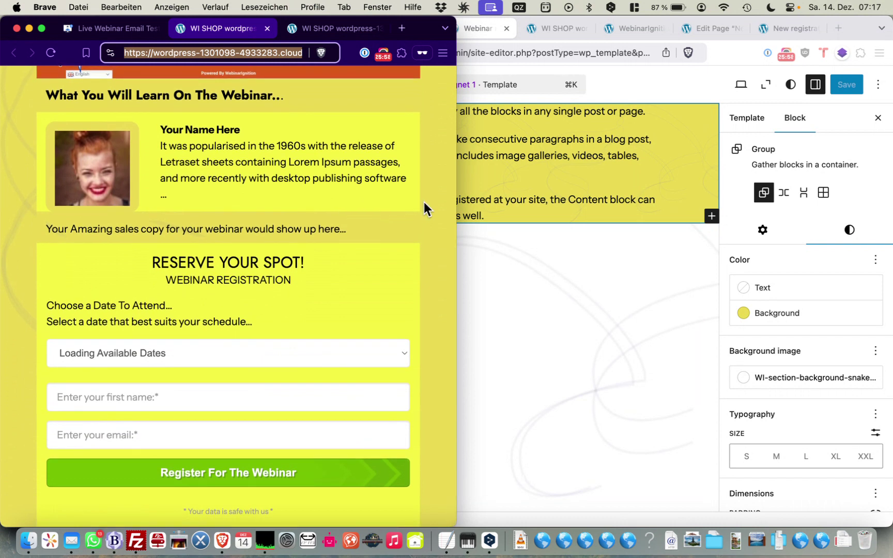
{"action": "scroll", "coordinate": [424, 202], "scroll_direction": "up", "scroll_amount": 3}
{"action": "scroll", "coordinate": [425, 99], "scroll_direction": "up", "scroll_amount": 5}
{"action": "left_click", "coordinate": [351, 31]}
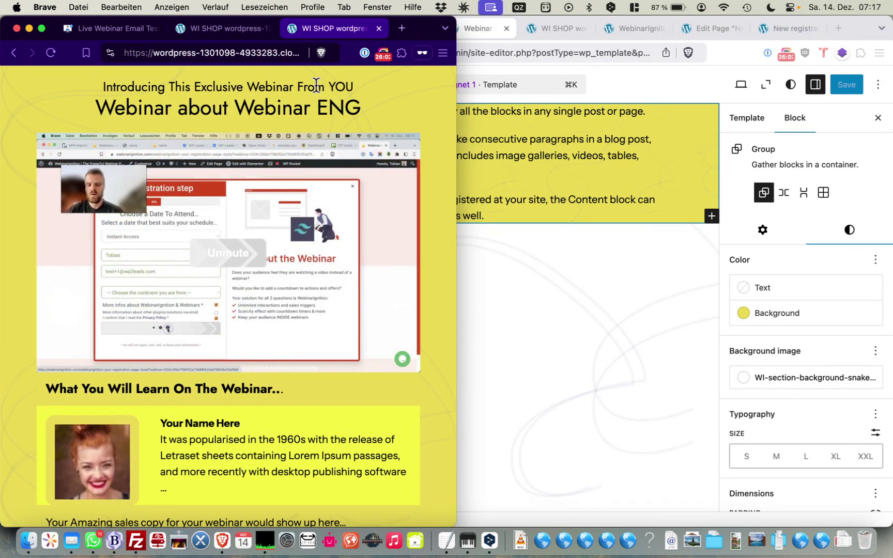
{"action": "scroll", "coordinate": [358, 365], "scroll_direction": "down", "scroll_amount": 5}
{"action": "scroll", "coordinate": [358, 365], "scroll_direction": "down", "scroll_amount": 2}
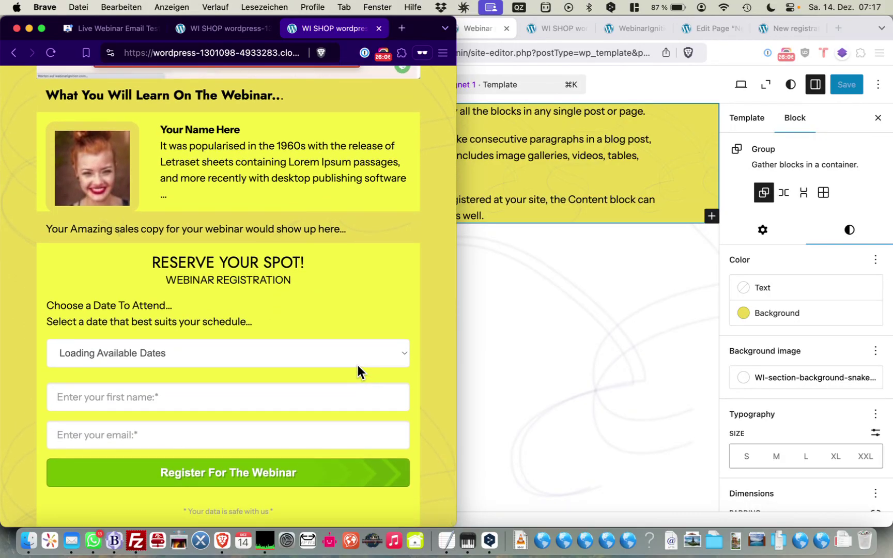
- Return to the template editor and review the size, position and repeat options of the Group block's background image
{"action": "left_click", "coordinate": [510, 310]}
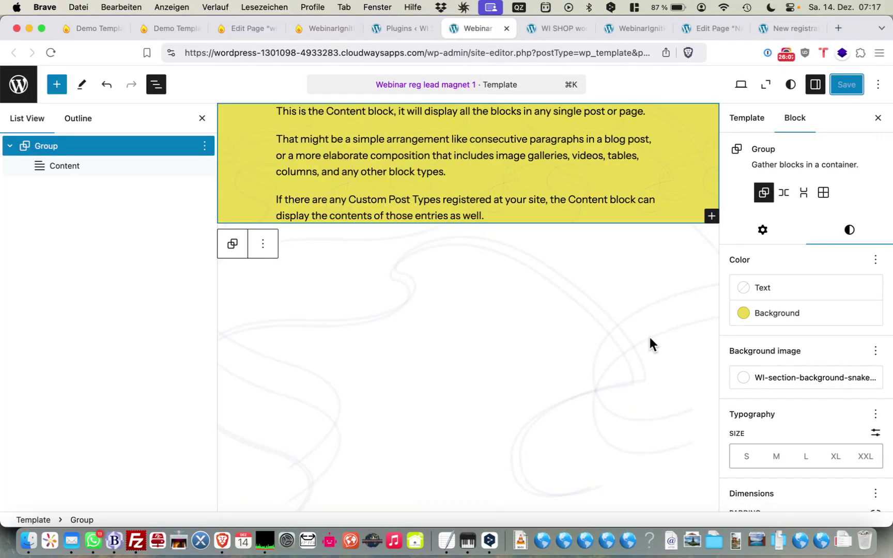
{"action": "left_click", "coordinate": [775, 377]}
{"action": "scroll", "coordinate": [613, 294], "scroll_direction": "down", "scroll_amount": 1}
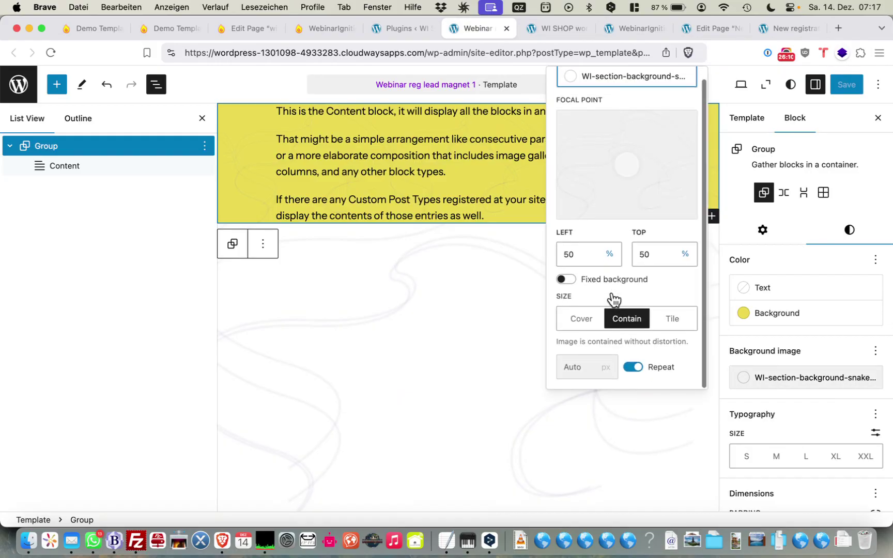
{"action": "scroll", "coordinate": [612, 293], "scroll_direction": "up", "scroll_amount": 1}
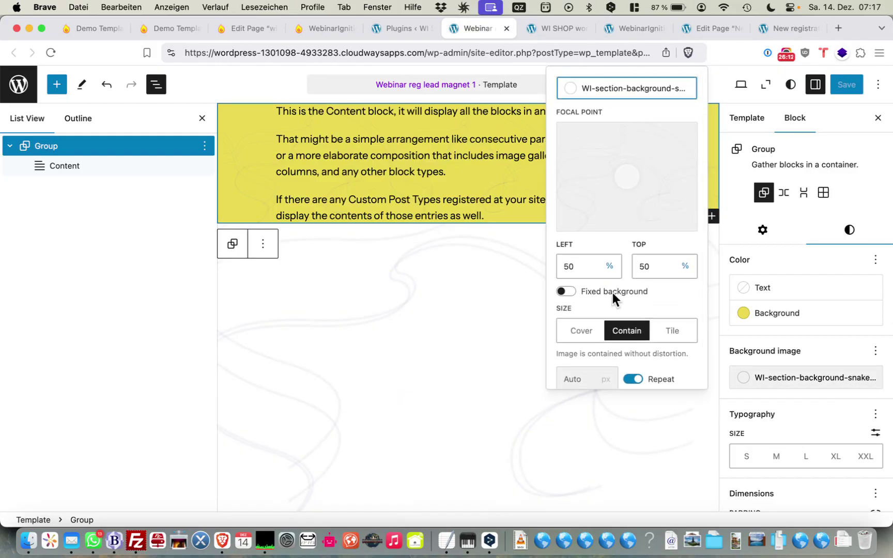
{"action": "scroll", "coordinate": [613, 292], "scroll_direction": "down", "scroll_amount": 1}
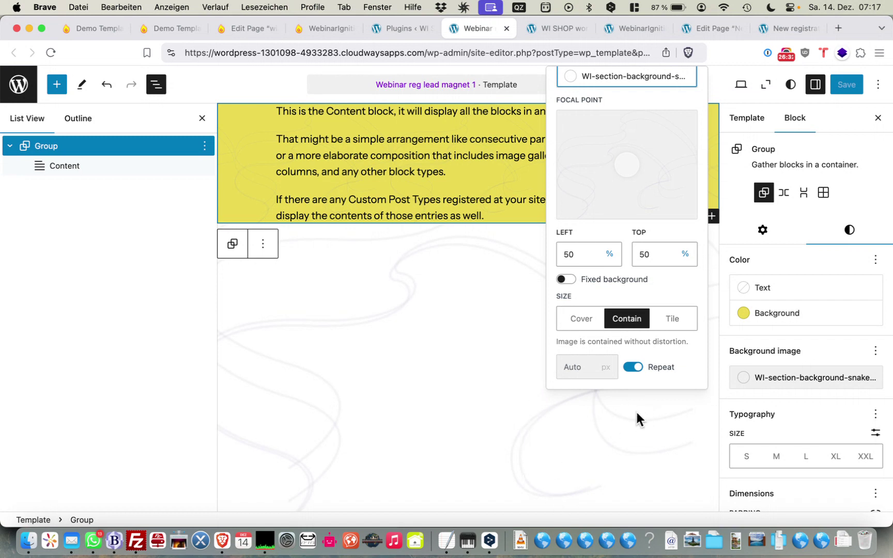
{"action": "left_click", "coordinate": [733, 401]}
- Make the Group block's background colour semi-transparent as custom colour #EBD95487 and save the template
{"action": "left_click", "coordinate": [750, 324]}
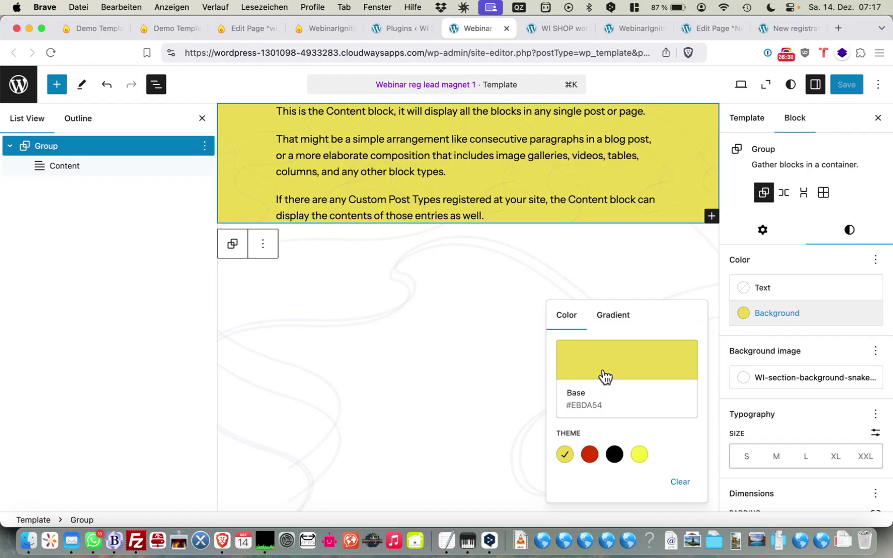
{"action": "left_click", "coordinate": [605, 376]}
{"action": "left_click_drag", "start_coordinate": [501, 336], "coordinate": [472, 340]}
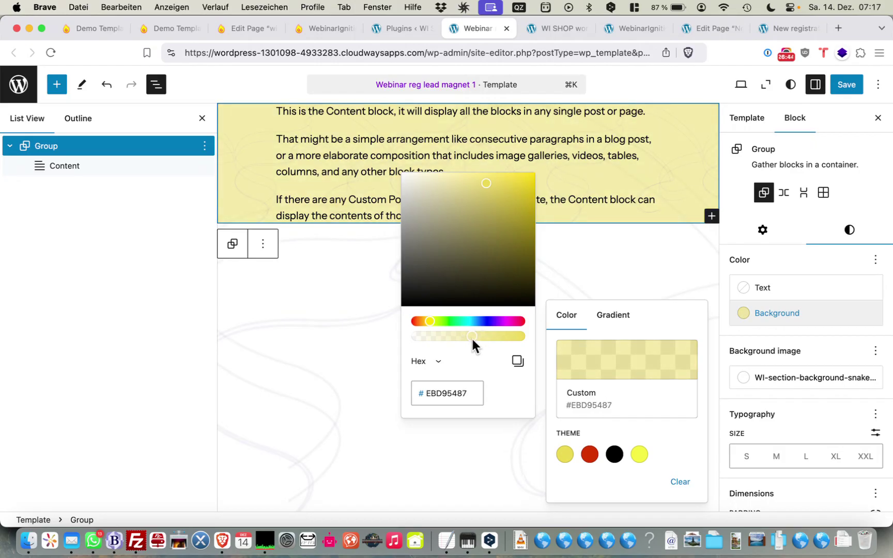
{"action": "left_click", "coordinate": [786, 321]}
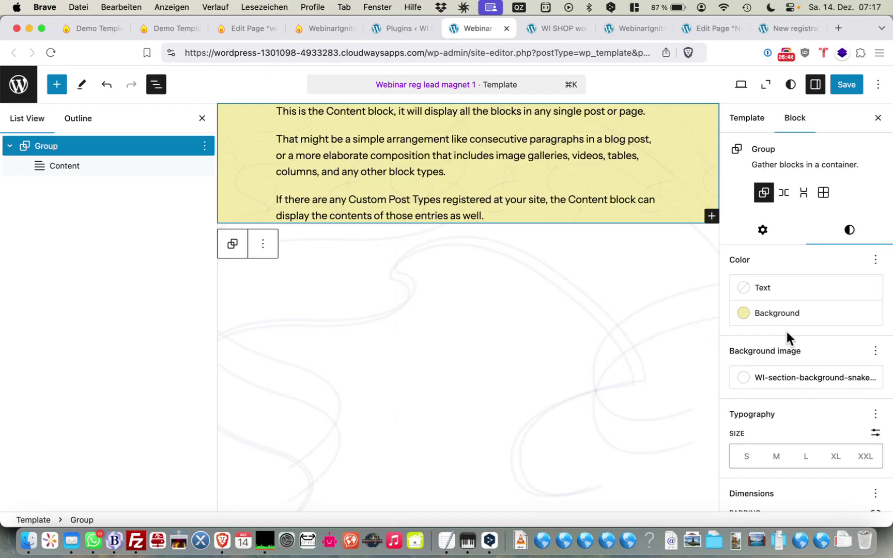
{"action": "left_click", "coordinate": [837, 86]}
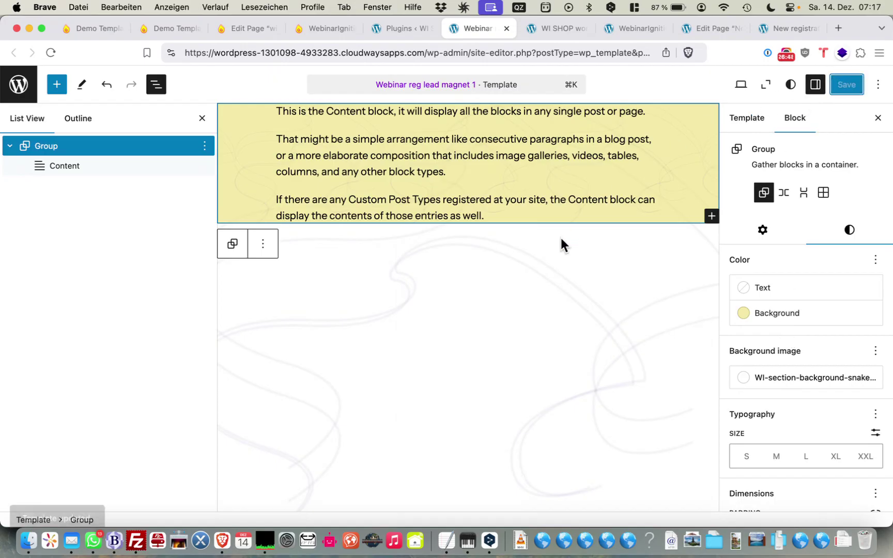
- Load the homepage again in another private tab and compare its semi-transparent background with the previous opaque version
{"action": "key", "text": "ctrl+Up"}
{"action": "left_click", "coordinate": [110, 299]}
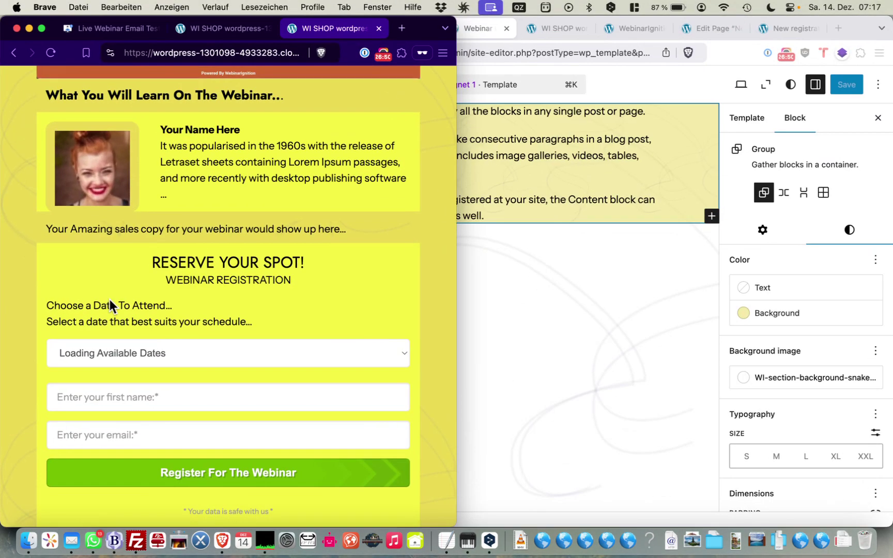
{"action": "left_click", "coordinate": [208, 53]}
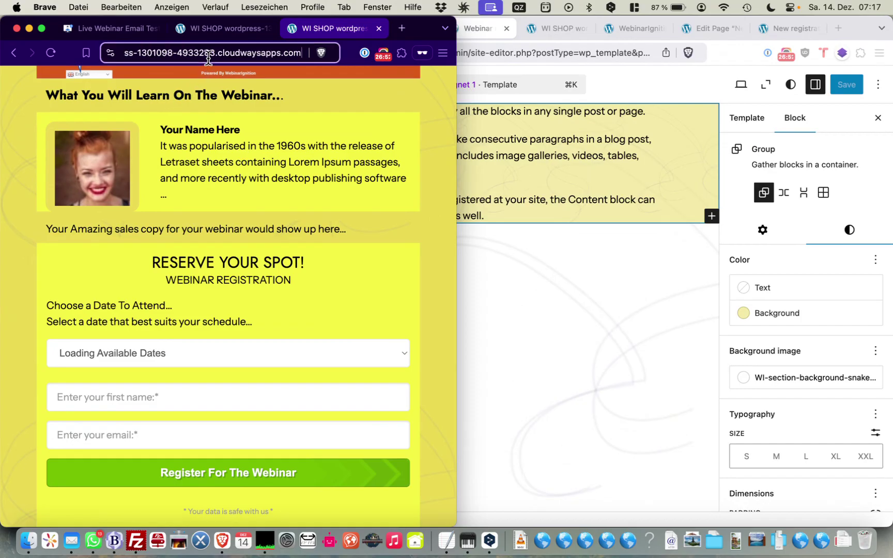
{"action": "key", "text": "super+t"}
{"action": "key", "text": "super+v"}
{"action": "key", "text": "Return"}
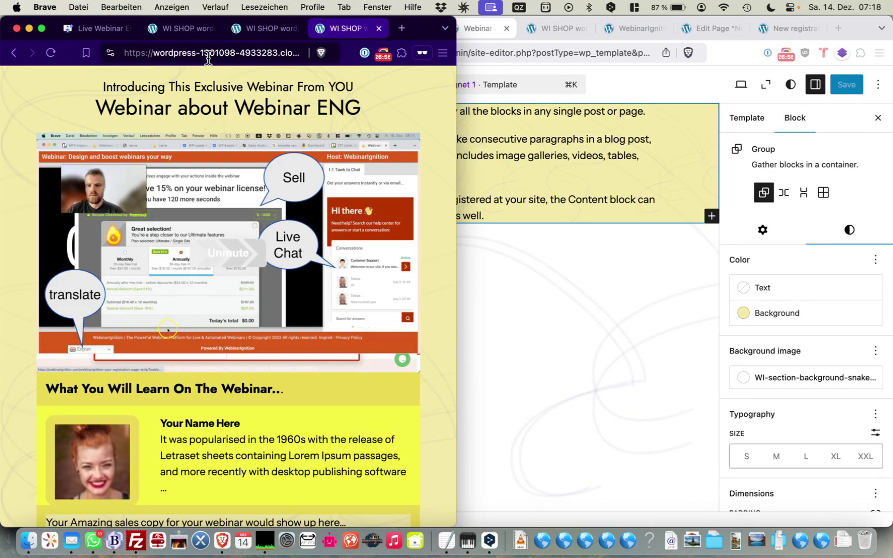
{"action": "left_click", "coordinate": [277, 37]}
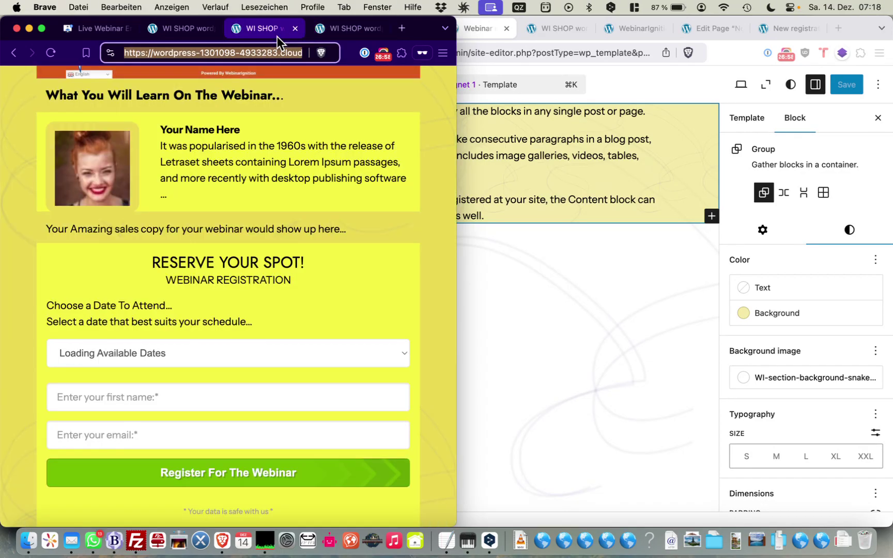
{"action": "scroll", "coordinate": [261, 153], "scroll_direction": "up", "scroll_amount": 5}
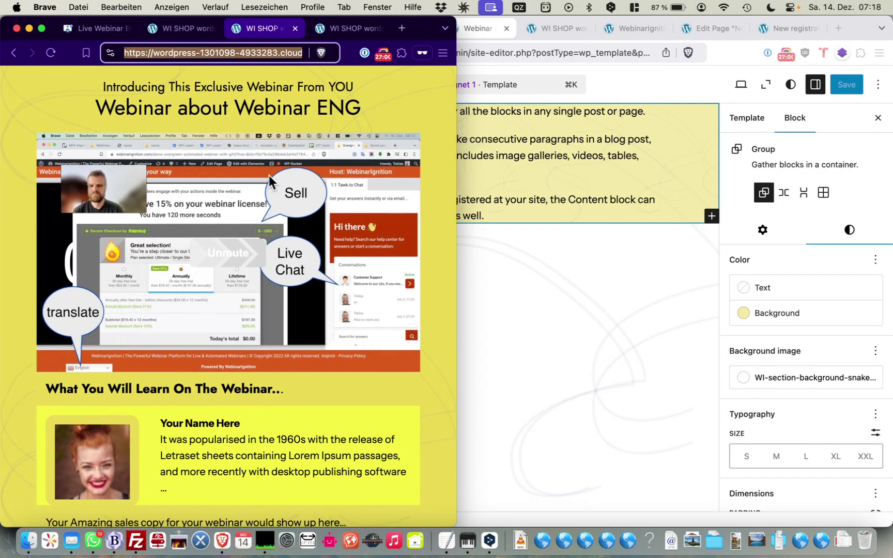
{"action": "left_click", "coordinate": [338, 28]}
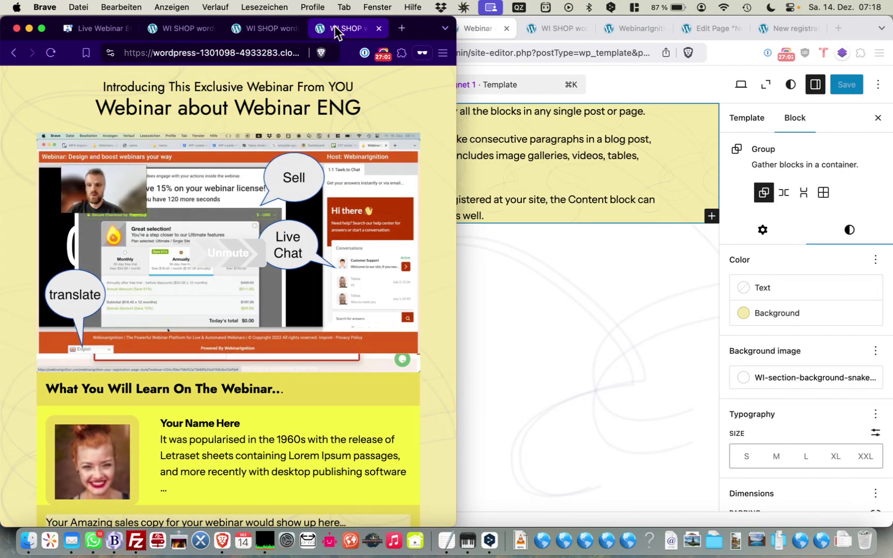
- Open webinarignition.com in a new private tab and dismiss the one-time special offer popup to view its background
{"action": "left_click", "coordinate": [402, 28]}
{"action": "type", "text": "we"}
{"action": "key", "text": "Return"}
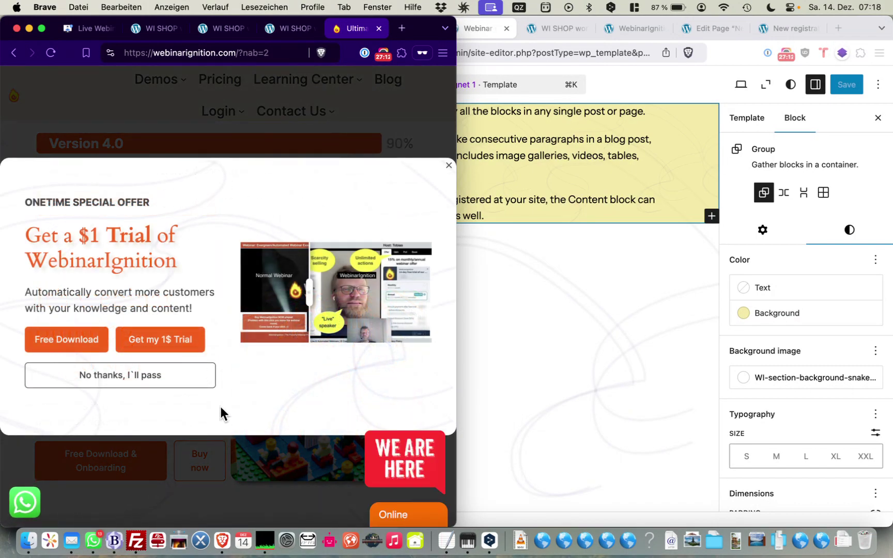
{"action": "left_click", "coordinate": [349, 128]}
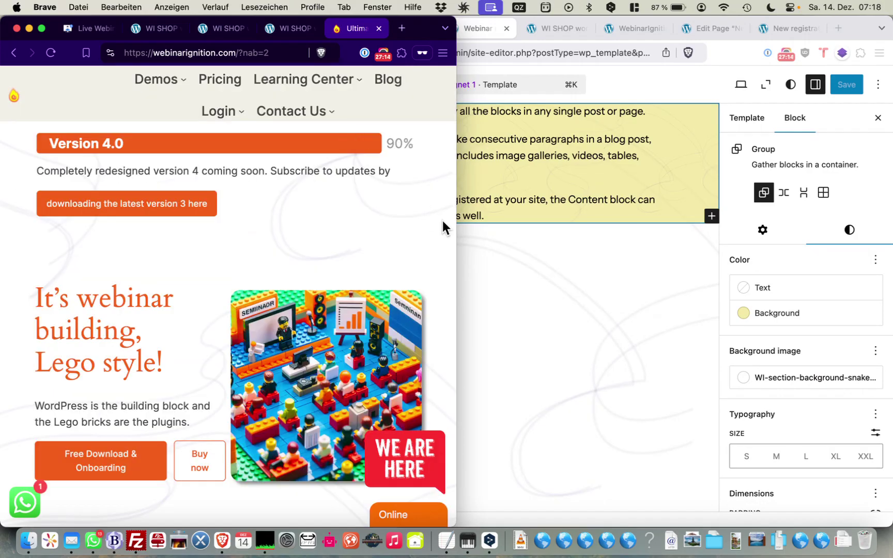
- Examine how the background image repeats down the webinarignition.com homepage, and widen the private window to see it at a larger width
{"action": "scroll", "coordinate": [434, 249], "scroll_direction": "down", "scroll_amount": 10}
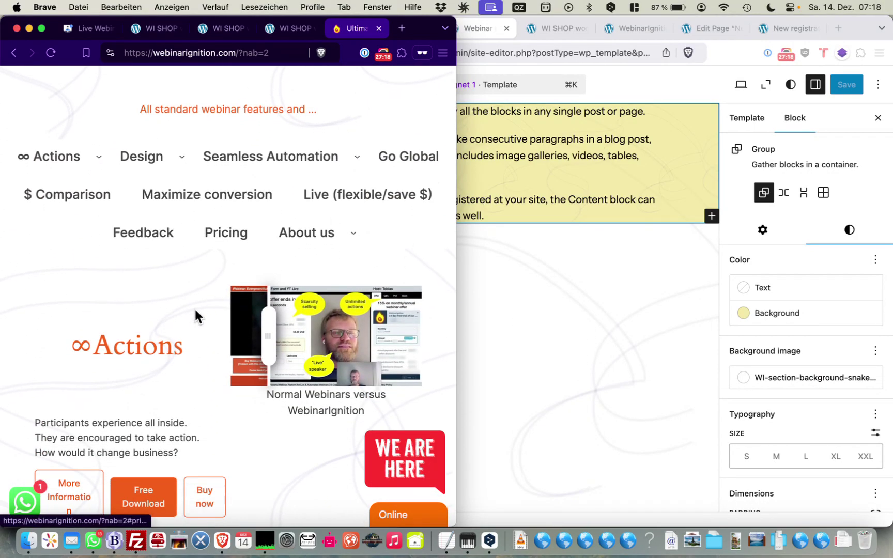
{"action": "scroll", "coordinate": [164, 308], "scroll_direction": "down", "scroll_amount": 3}
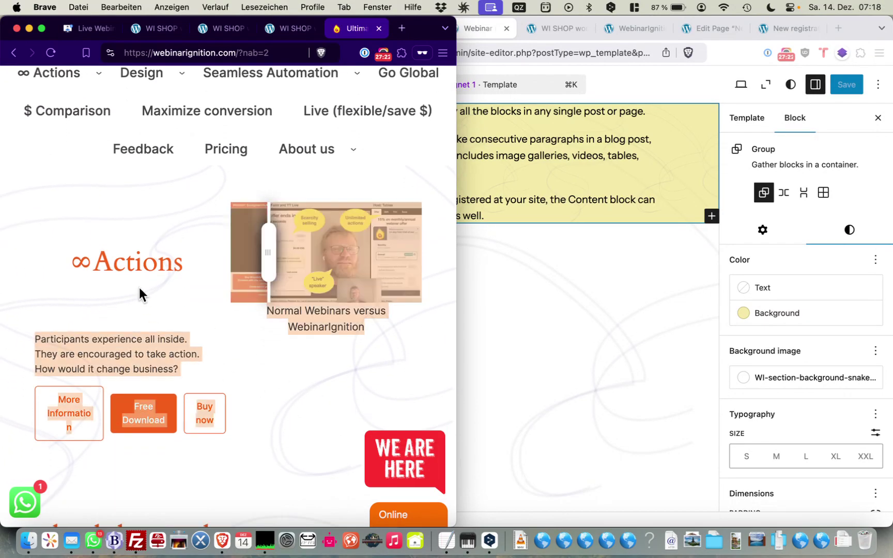
{"action": "scroll", "coordinate": [139, 289], "scroll_direction": "down", "scroll_amount": 10}
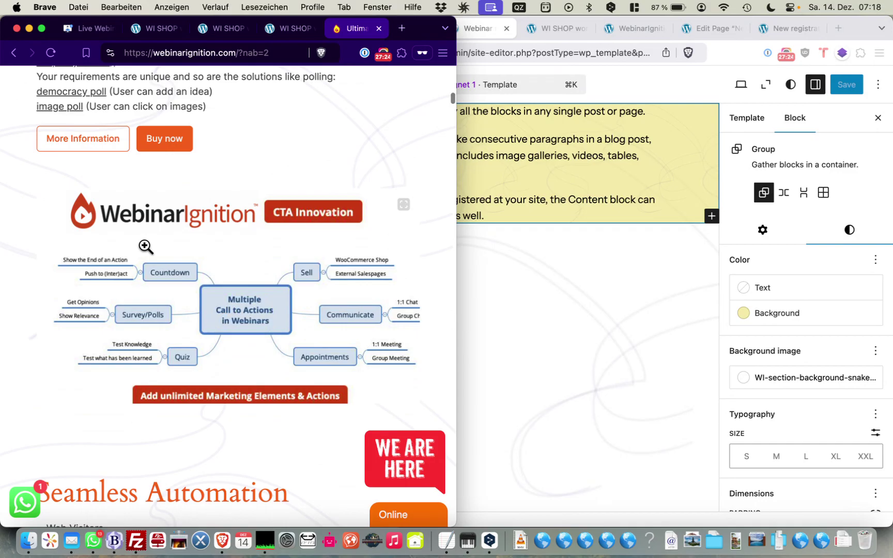
{"action": "scroll", "coordinate": [280, 375], "scroll_direction": "down", "scroll_amount": 4}
{"action": "scroll", "coordinate": [280, 375], "scroll_direction": "down", "scroll_amount": 10}
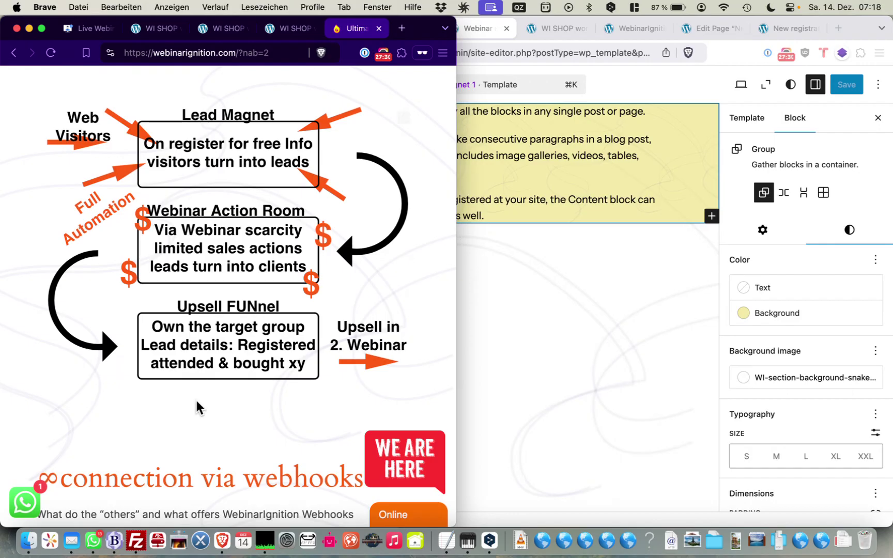
{"action": "scroll", "coordinate": [195, 424], "scroll_direction": "down", "scroll_amount": 5}
{"action": "scroll", "coordinate": [194, 424], "scroll_direction": "down", "scroll_amount": 9}
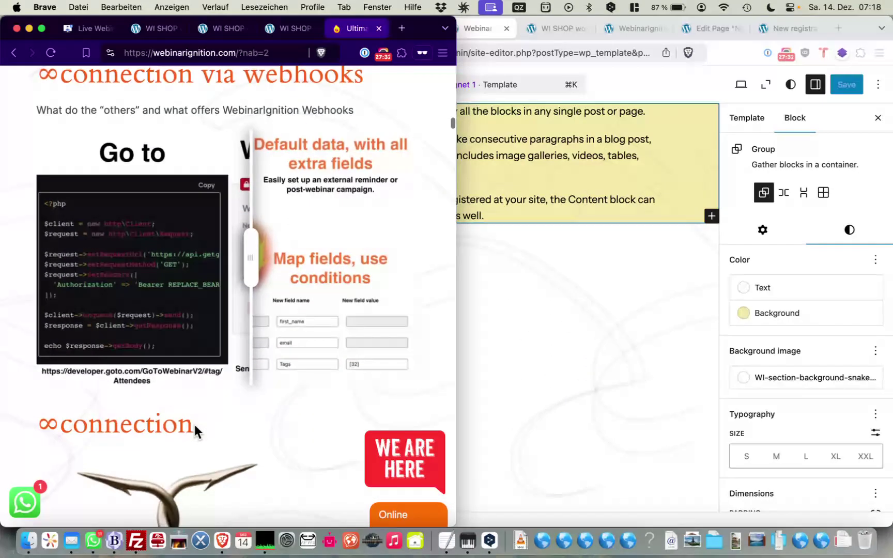
{"action": "scroll", "coordinate": [195, 424], "scroll_direction": "down", "scroll_amount": 1}
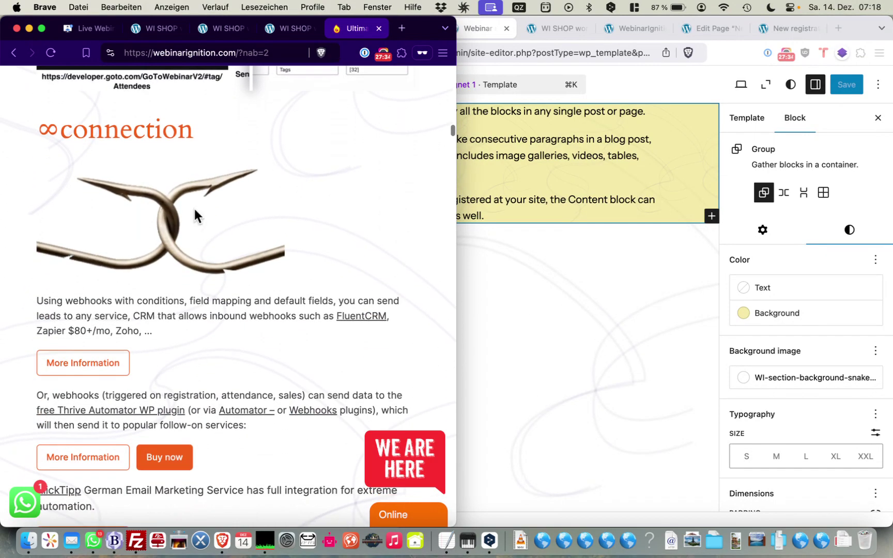
{"action": "scroll", "coordinate": [208, 287], "scroll_direction": "down", "scroll_amount": 15}
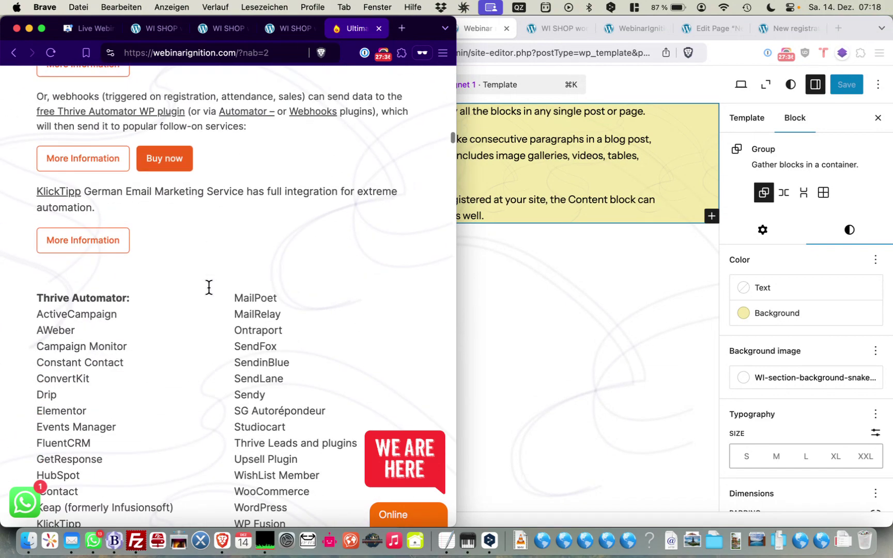
{"action": "scroll", "coordinate": [209, 287], "scroll_direction": "up", "scroll_amount": 20}
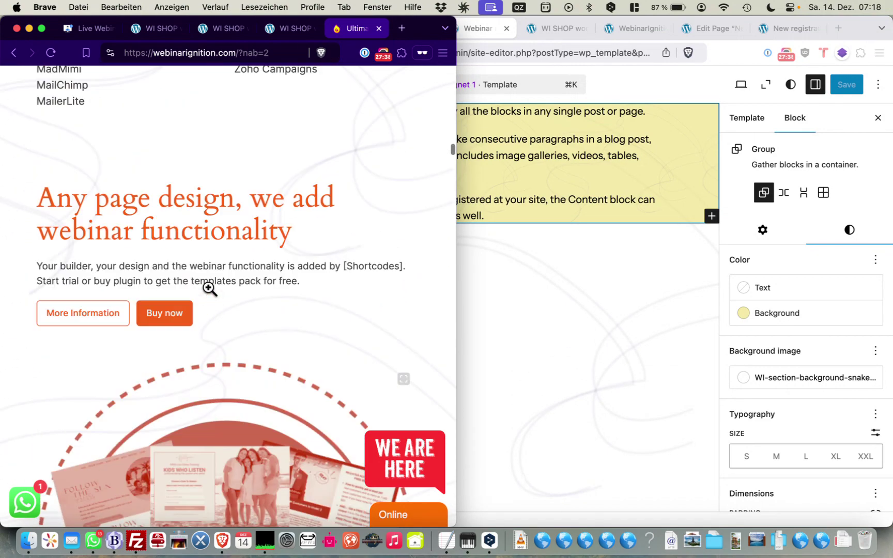
{"action": "scroll", "coordinate": [210, 294], "scroll_direction": "down", "scroll_amount": 1}
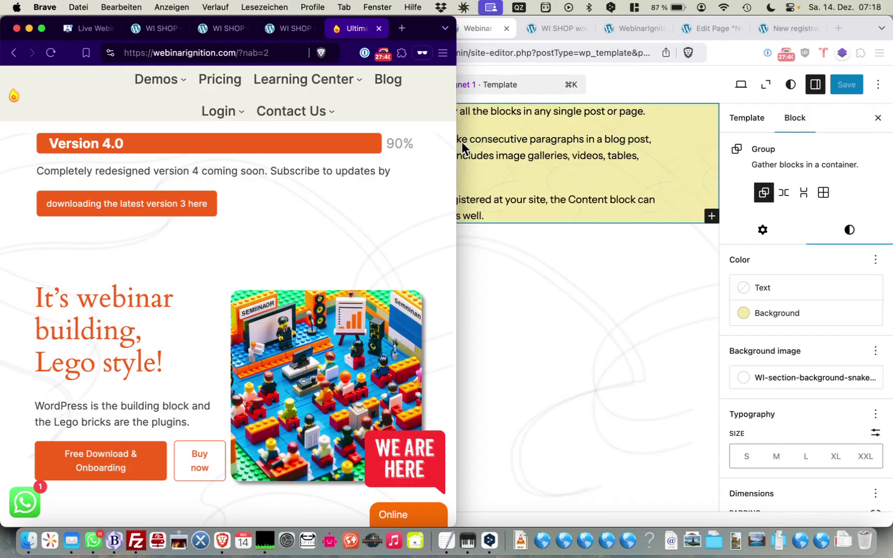
{"action": "left_click_drag", "start_coordinate": [457, 145], "coordinate": [740, 132]}
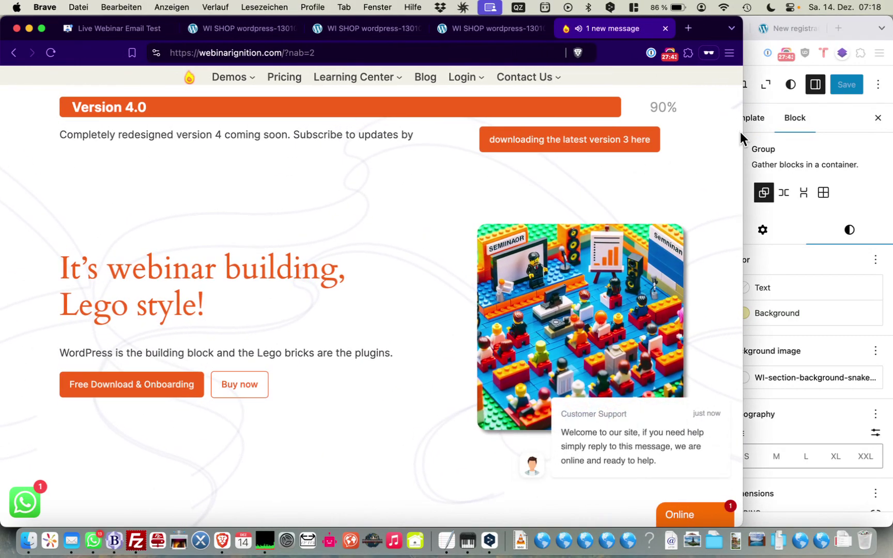
- Return to the demo site's WebinarIgnition dashboard in the main window, write the note "import, SVG plugin name, GB template" in the address bar and copy it
{"action": "left_click", "coordinate": [859, 29]}
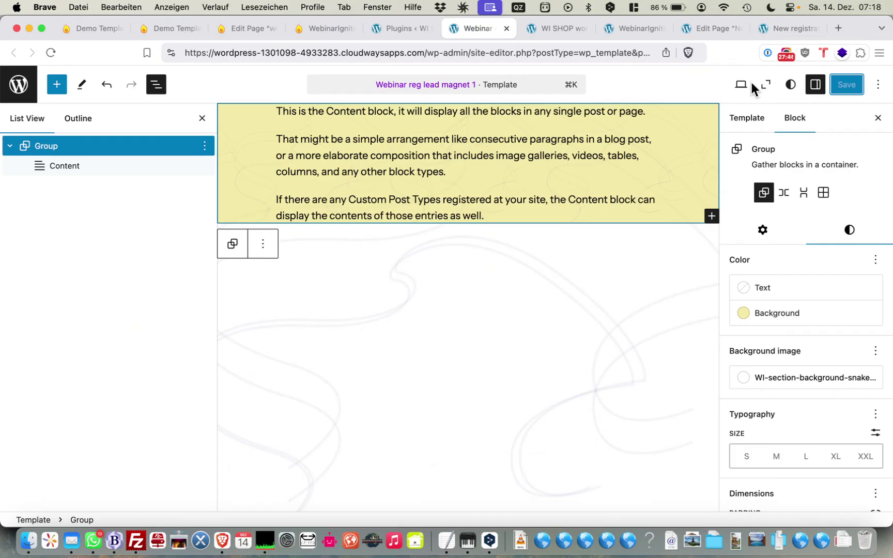
{"action": "left_click", "coordinate": [321, 35]}
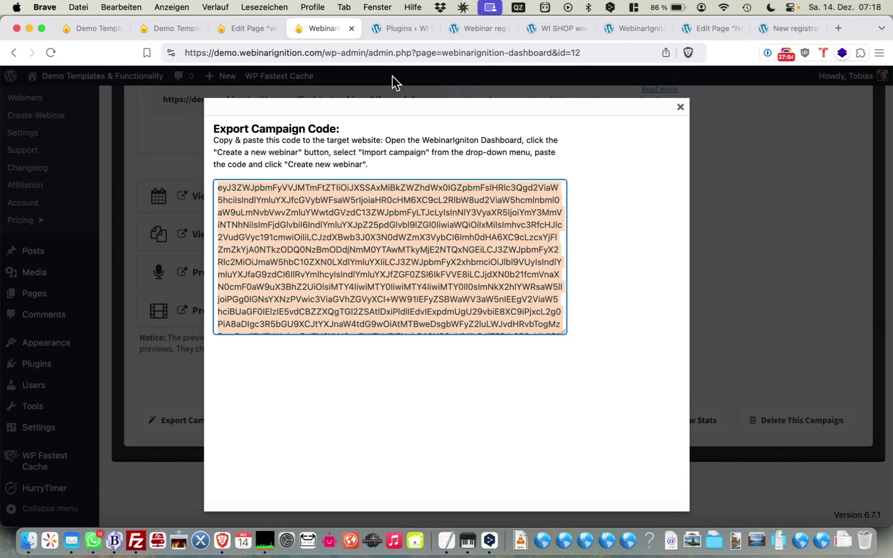
{"action": "left_click", "coordinate": [389, 53]}
{"action": "type", "text": "import, S"}
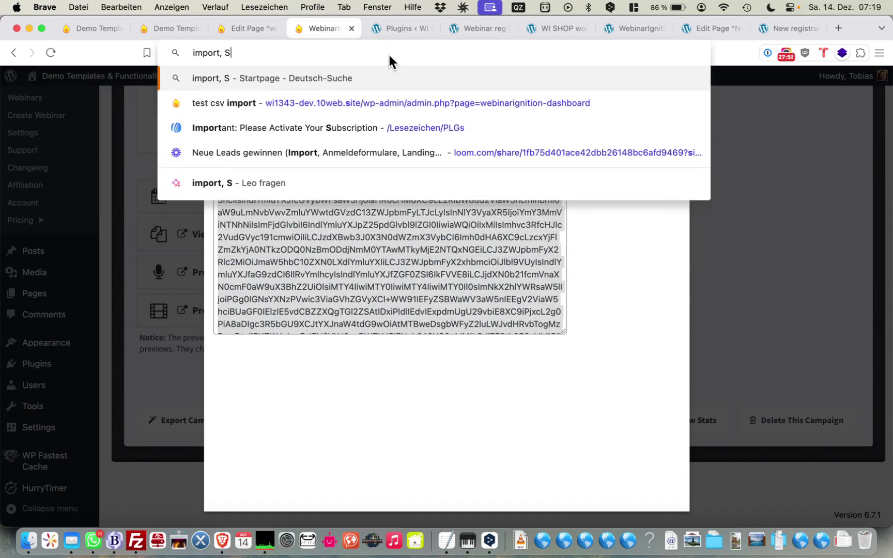
{"action": "type", "text": "VG"}
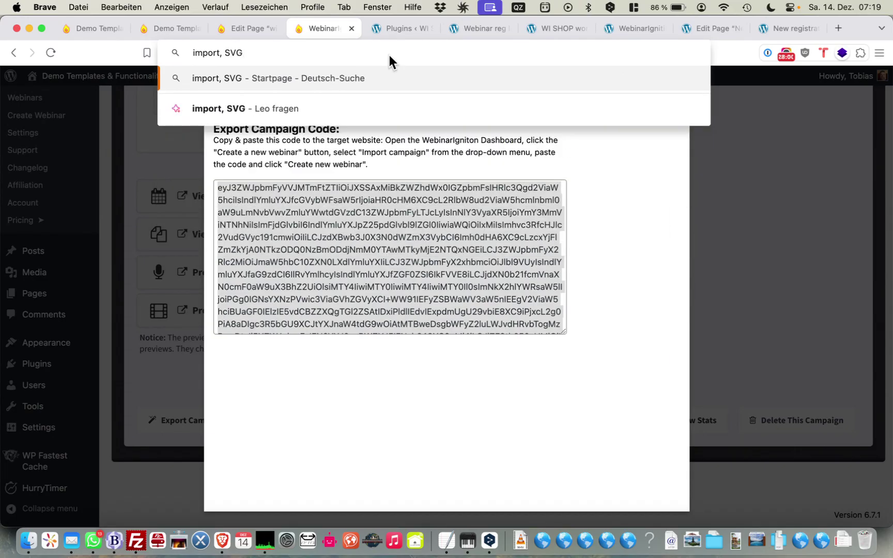
{"action": "type", "text": "lugi"}
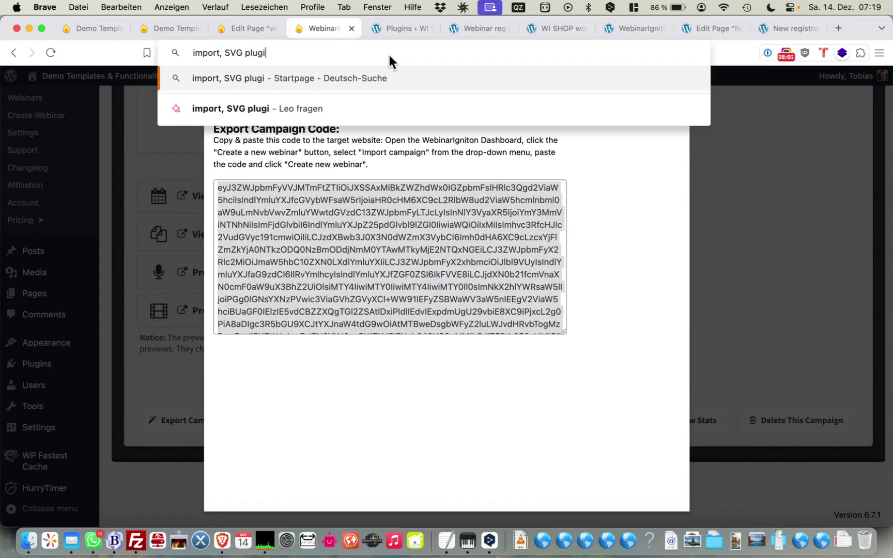
{"action": "type", "text": "n name, "}
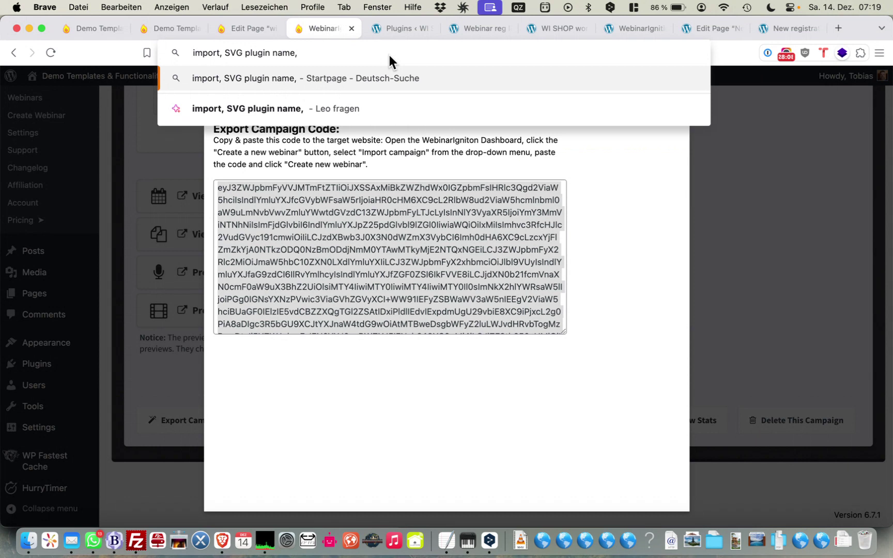
{"action": "type", "text": "GB template"}
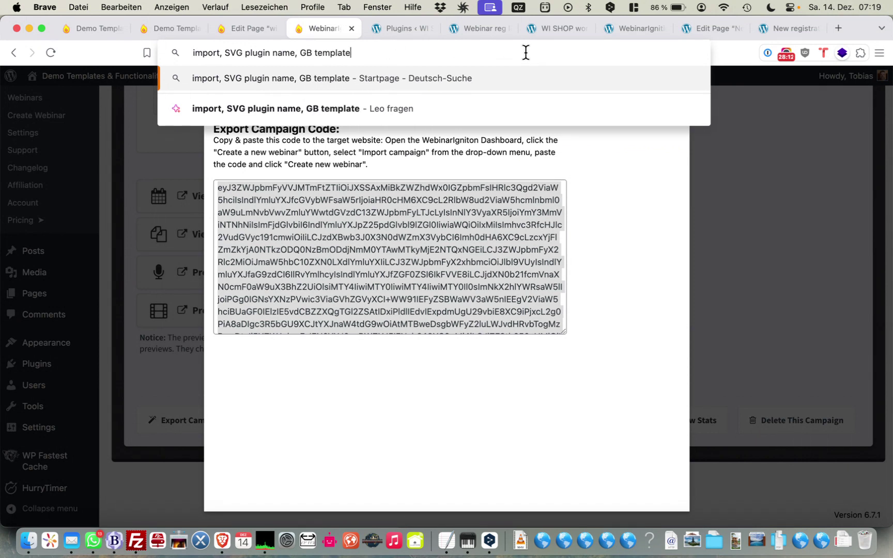
{"action": "key", "text": "super+a"}
{"action": "key", "text": "super+c"}
- Reload the custom webinar registration page, try the video's "Ton an" sound button, and review the restyled page and its background
{"action": "left_click", "coordinate": [769, 29]}
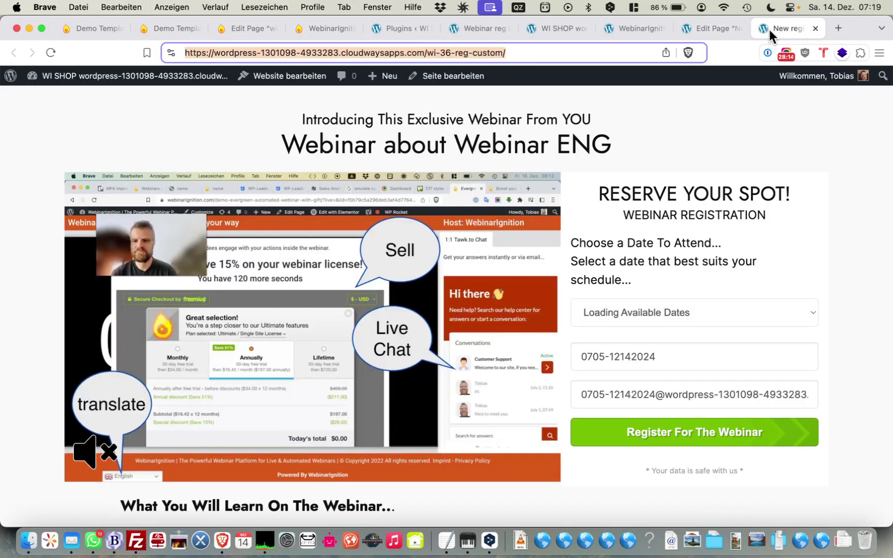
{"action": "left_click", "coordinate": [646, 104]}
{"action": "scroll", "coordinate": [647, 104], "scroll_direction": "down", "scroll_amount": 5}
{"action": "key", "text": "super+r"}
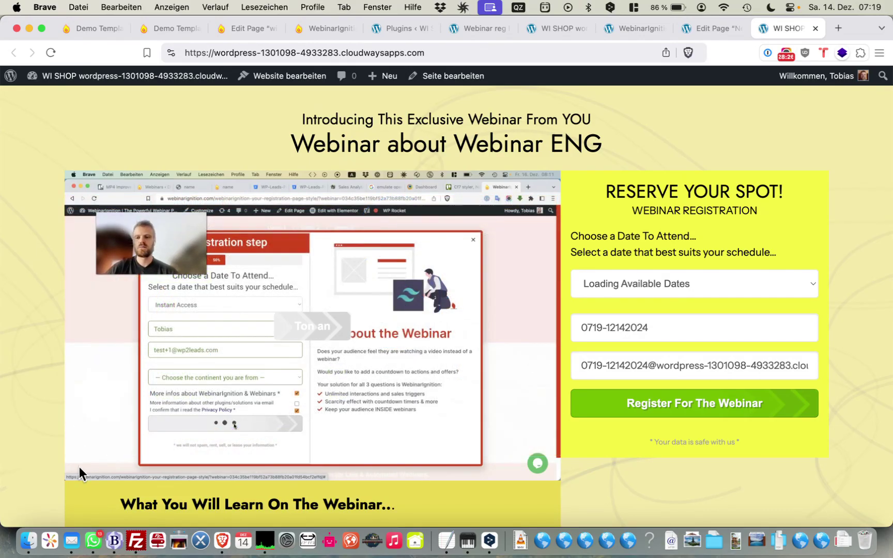
{"action": "left_click", "coordinate": [299, 334]}
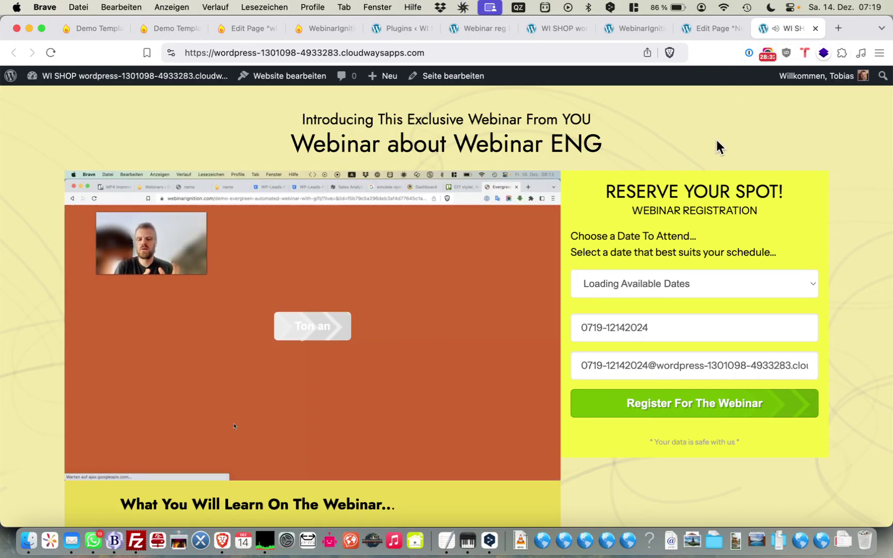
{"action": "scroll", "coordinate": [715, 138], "scroll_direction": "down", "scroll_amount": 5}
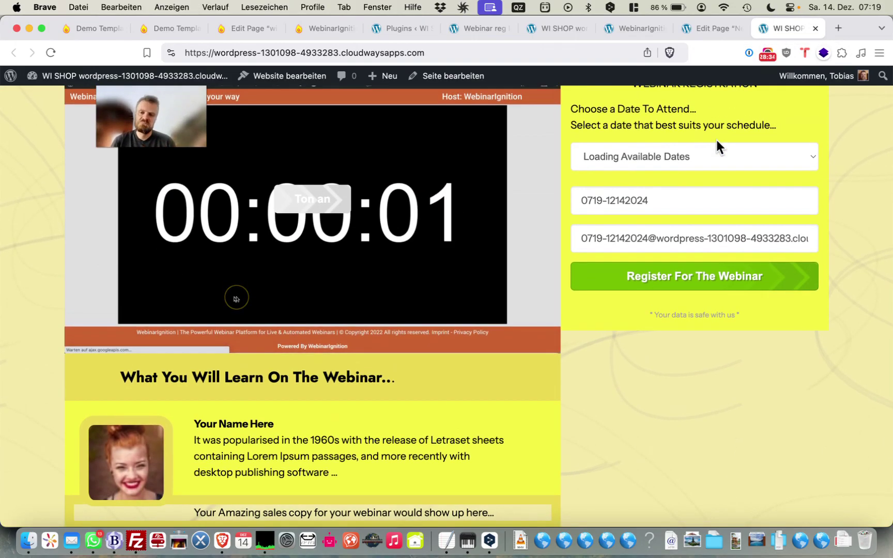
{"action": "scroll", "coordinate": [715, 137], "scroll_direction": "up", "scroll_amount": 5}
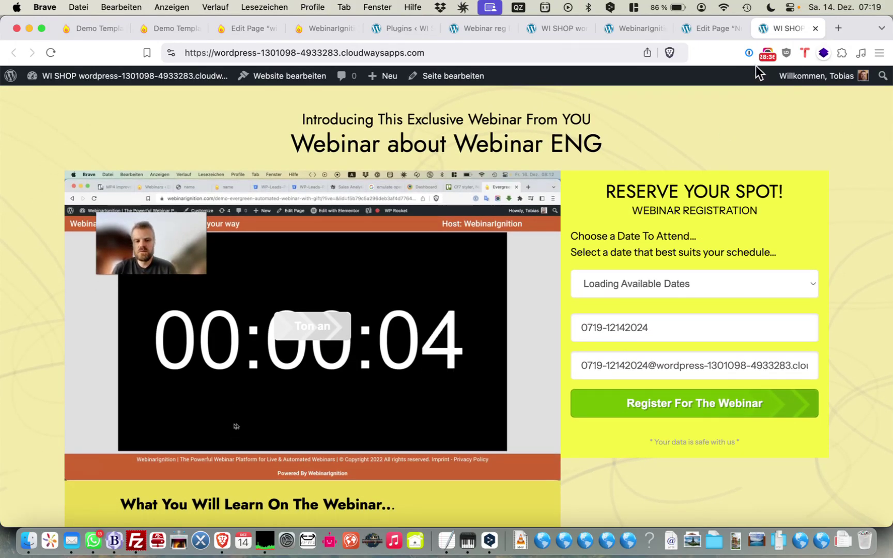